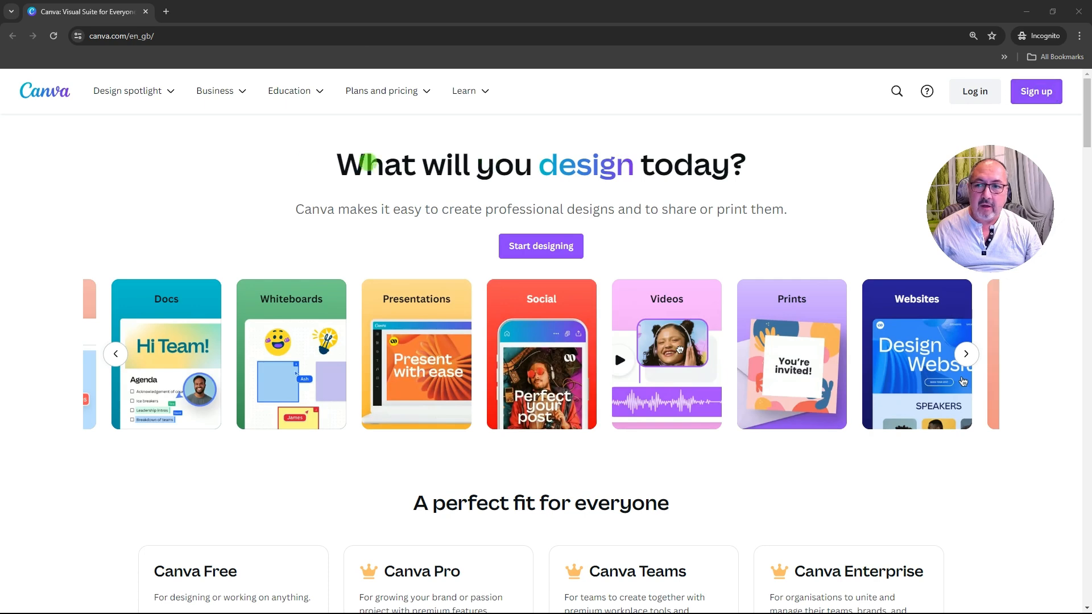
Review the Free, Pro, Teams and Enterprise plan prices, then return to the Canva home page
mouse_move(402, 91)
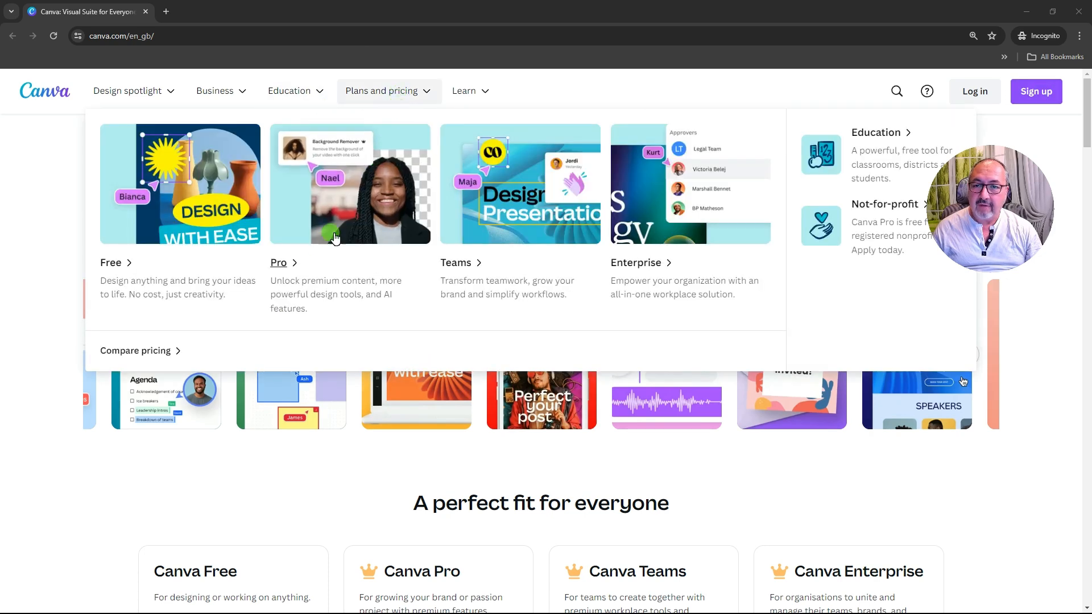
left_click(141, 353)
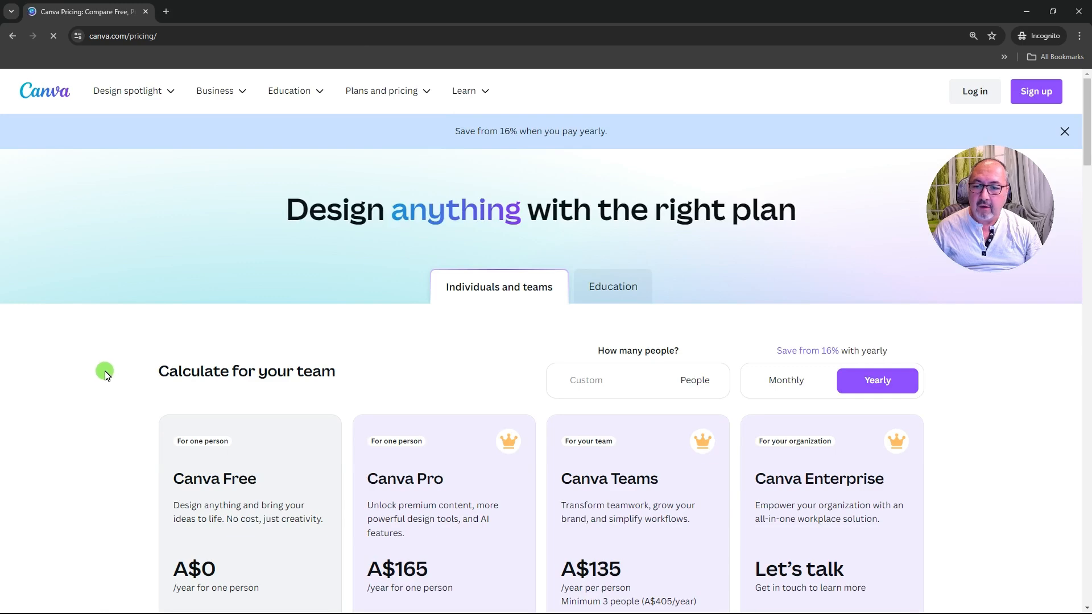
scroll(104, 372, "down", 4)
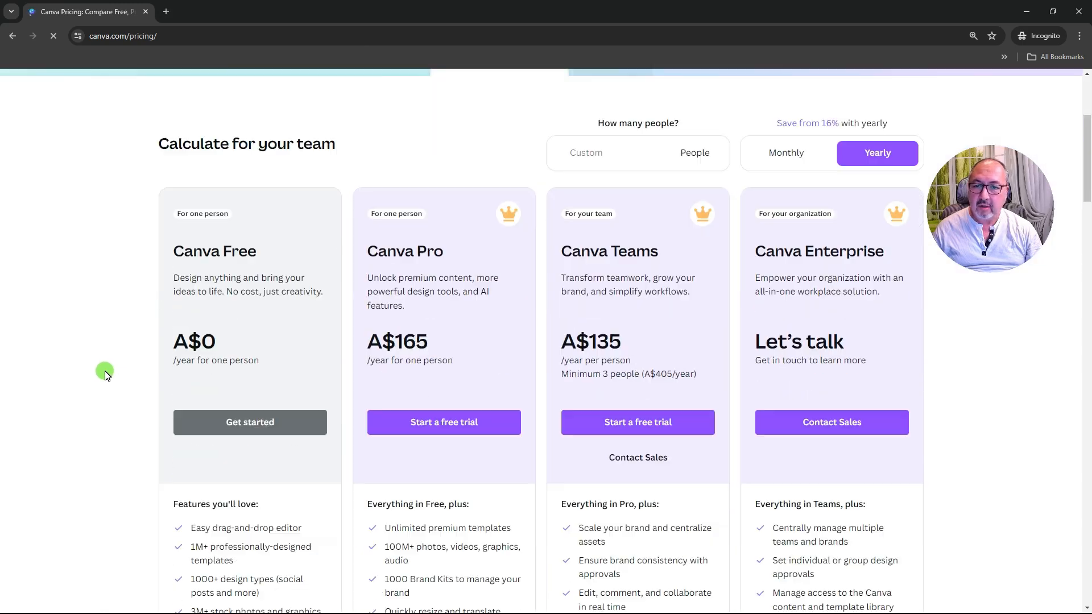
scroll(105, 373, "down", 1)
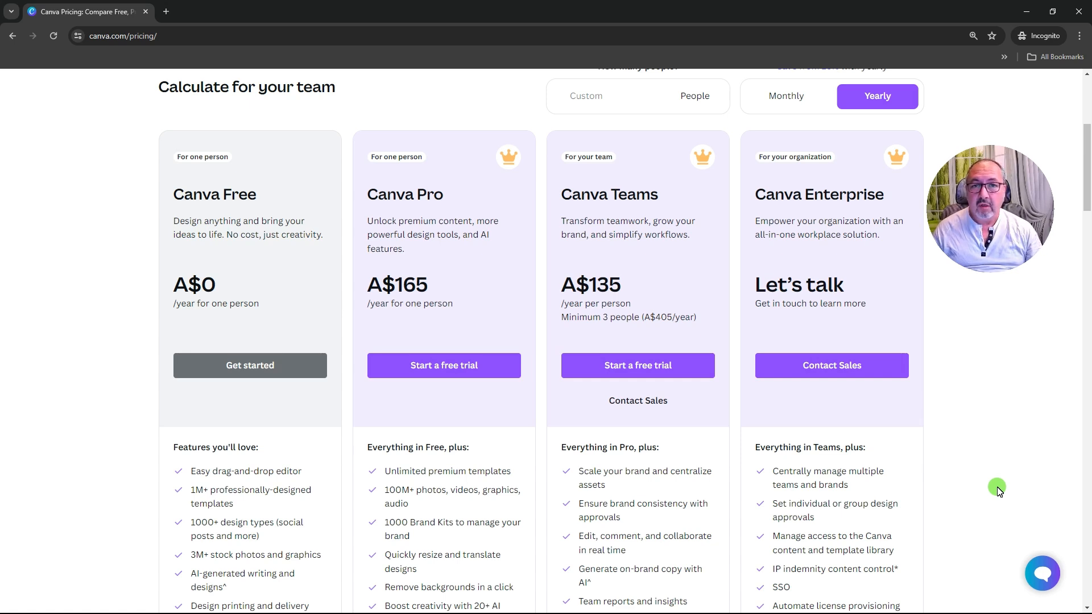
scroll(999, 490, "up", 5)
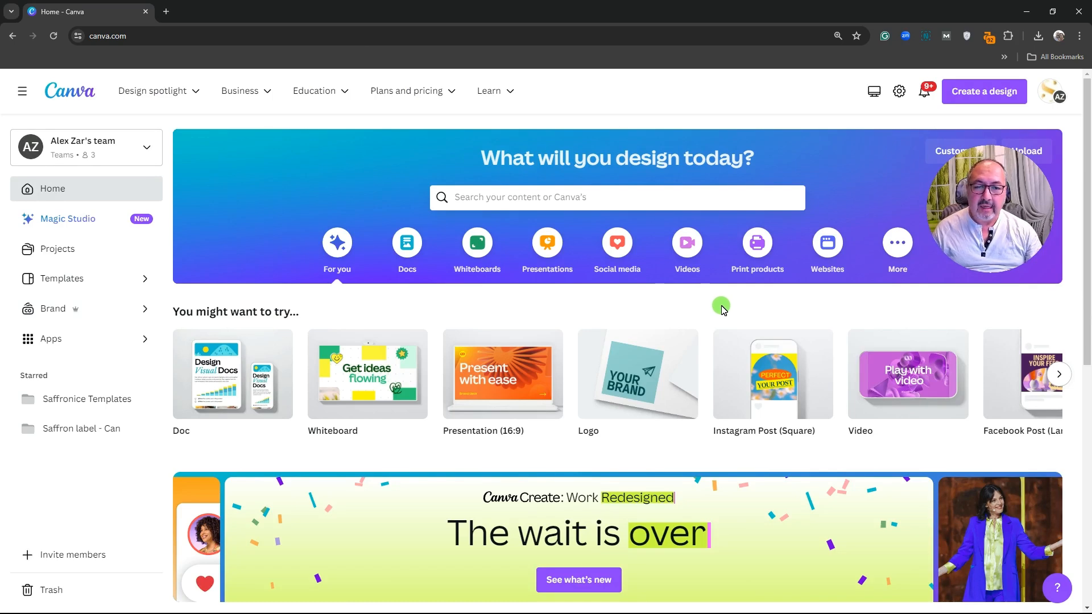
Search the home page for 'logo' and choose the Logo 500 × 500 px suggestion
scroll(722, 309, "down", 15)
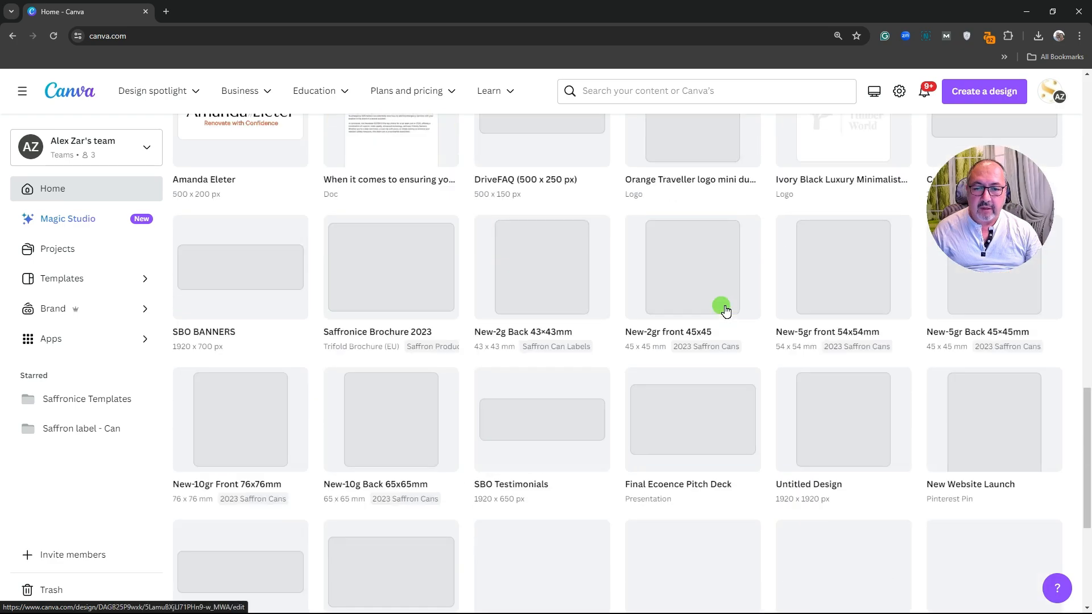
scroll(725, 310, "up", 15)
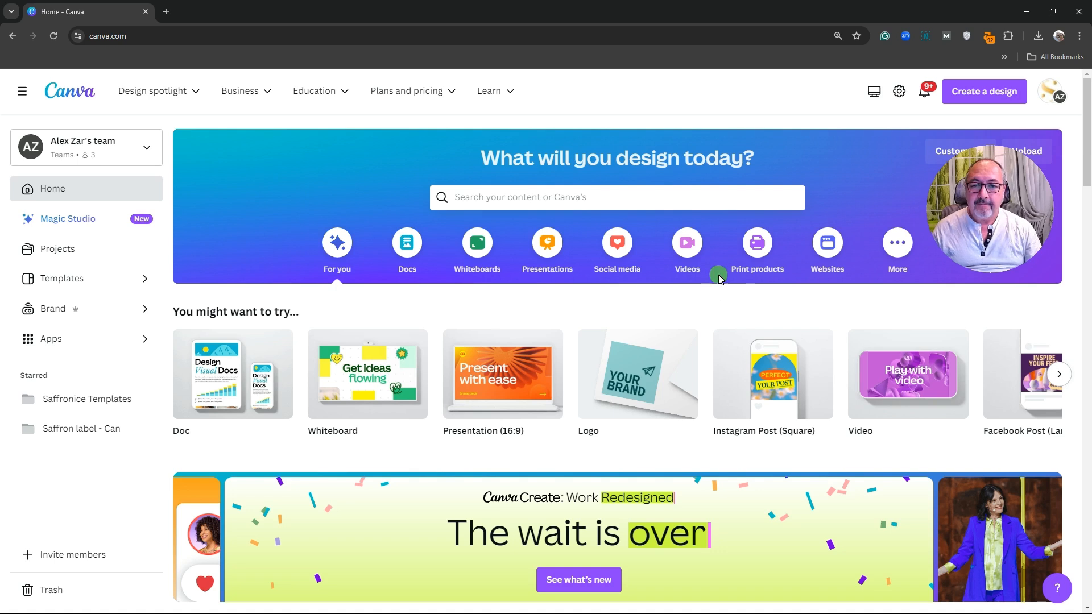
left_click(475, 197)
type("logo")
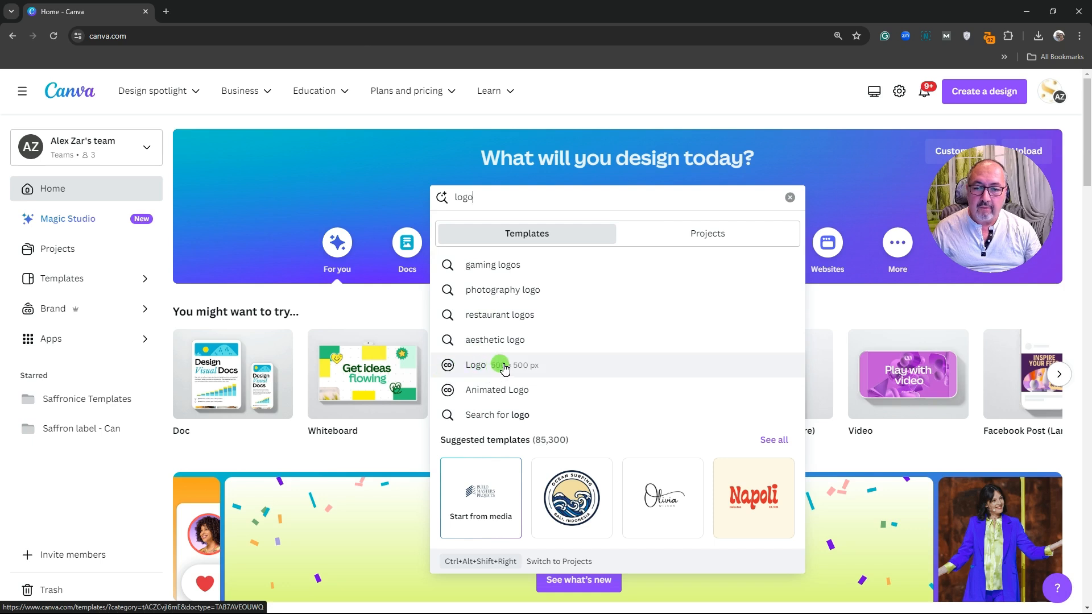
left_click(483, 370)
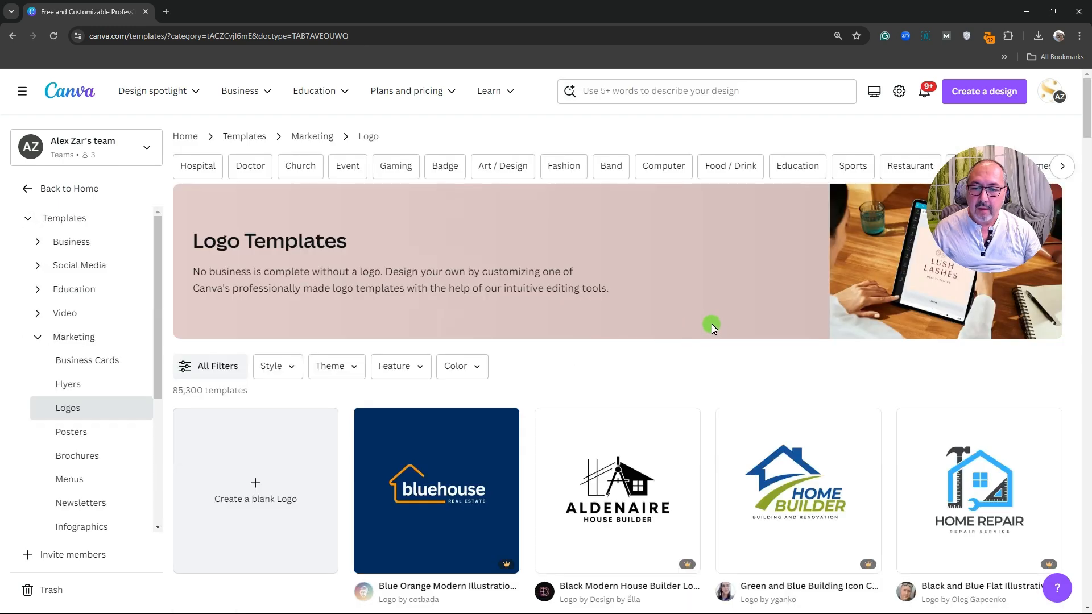
scroll(709, 325, "down", 4)
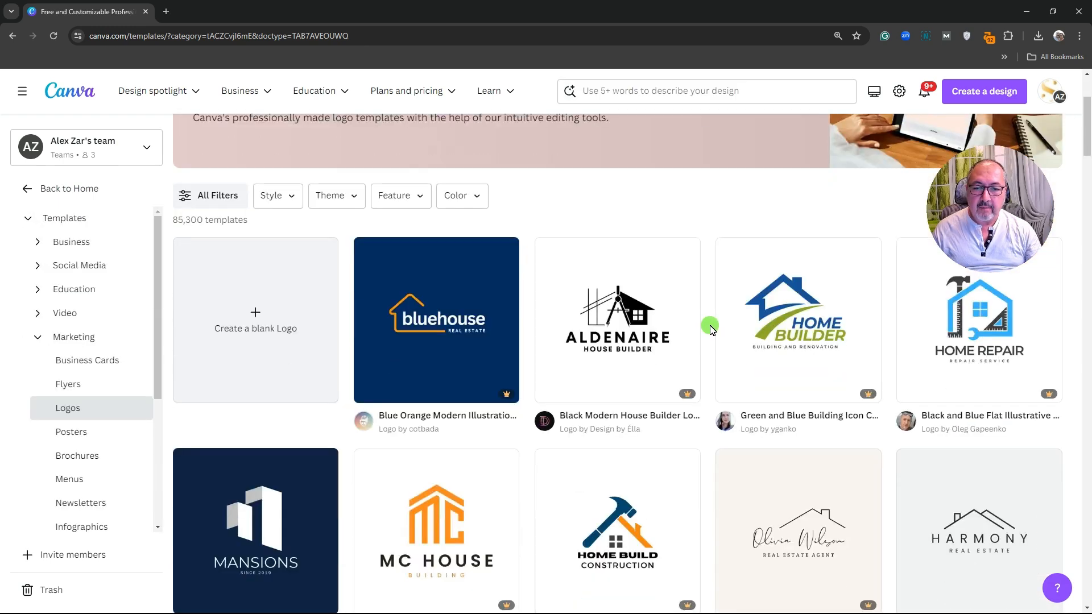
scroll(708, 336, "down", 2)
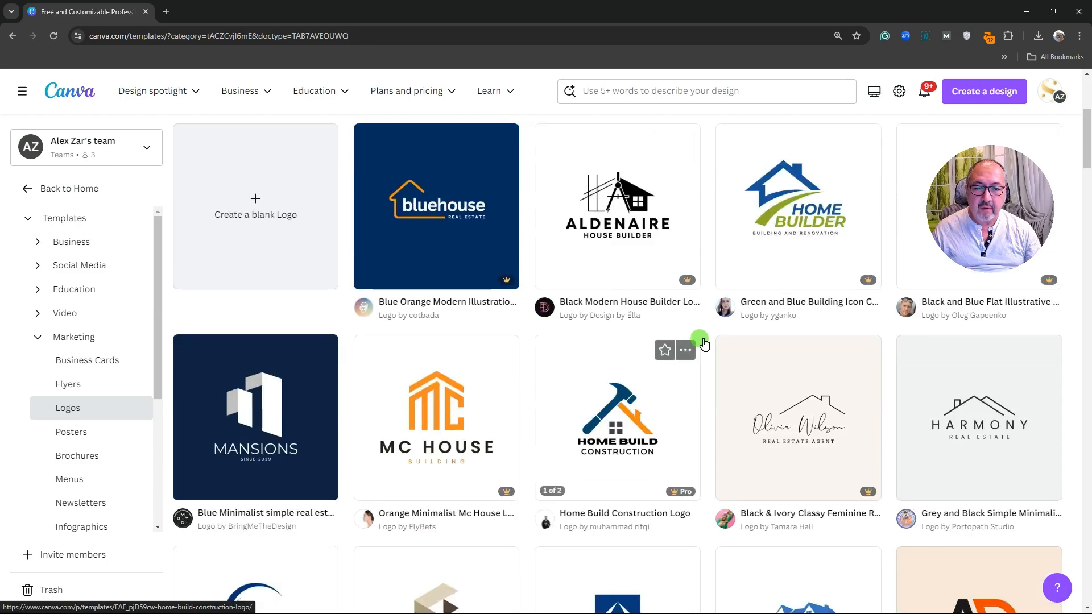
scroll(704, 344, "down", 8)
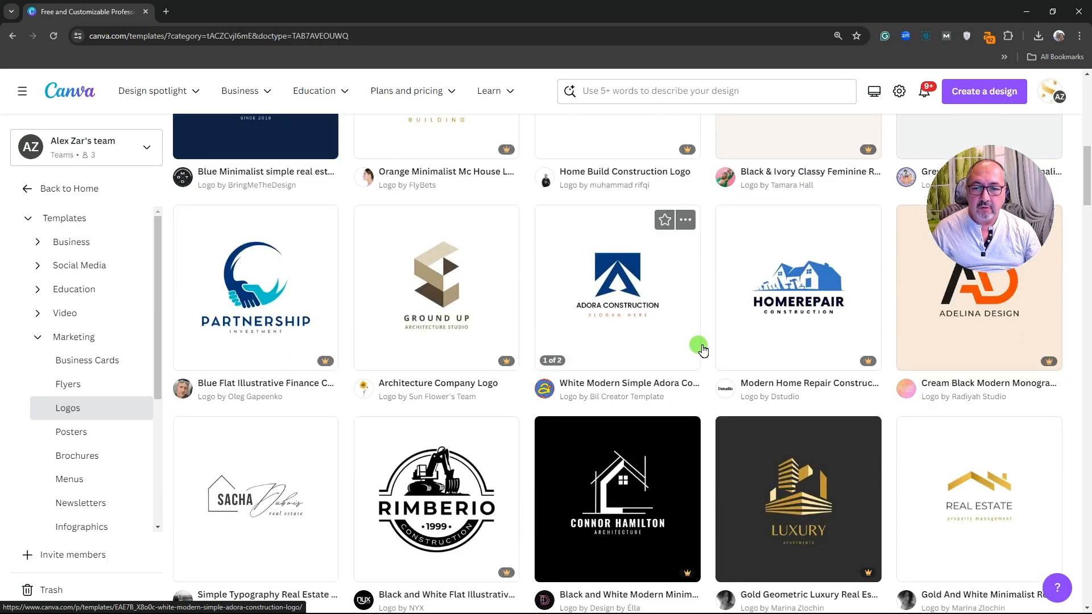
scroll(704, 351, "down", 7)
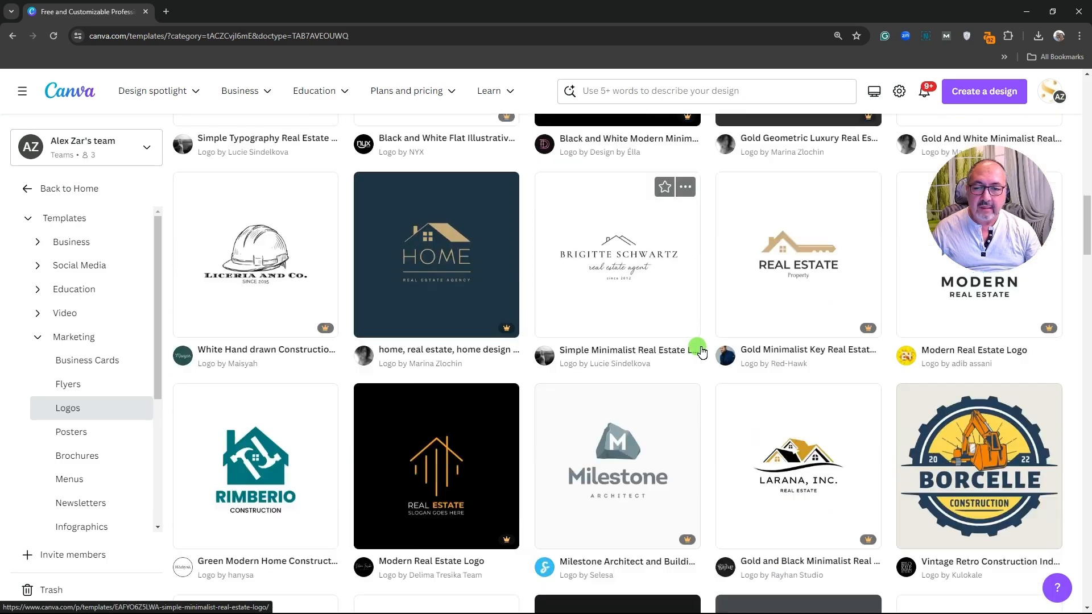
scroll(701, 351, "down", 7)
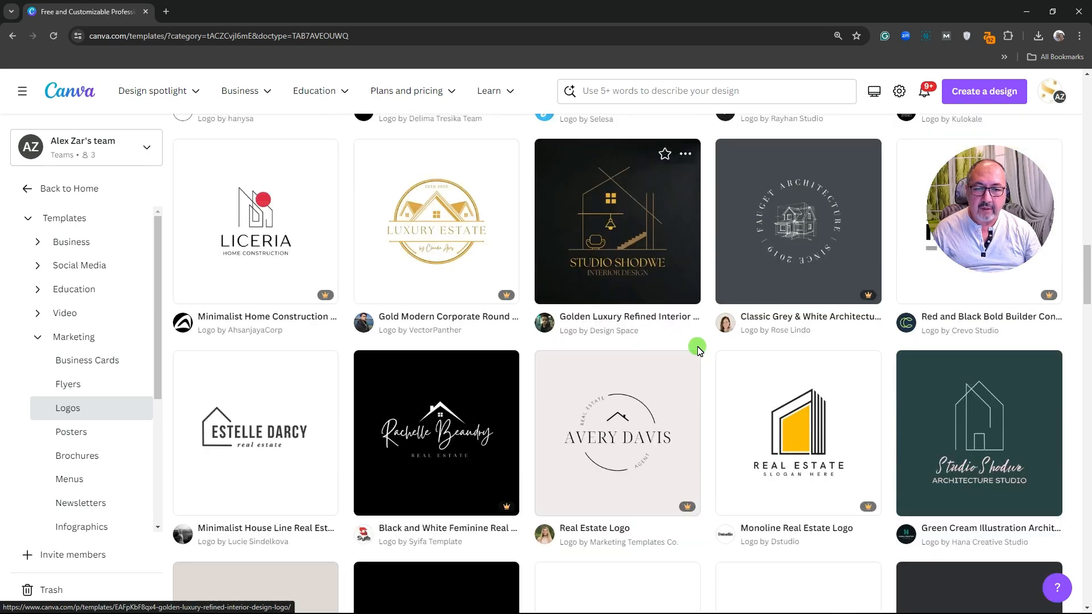
scroll(701, 353, "up", 20)
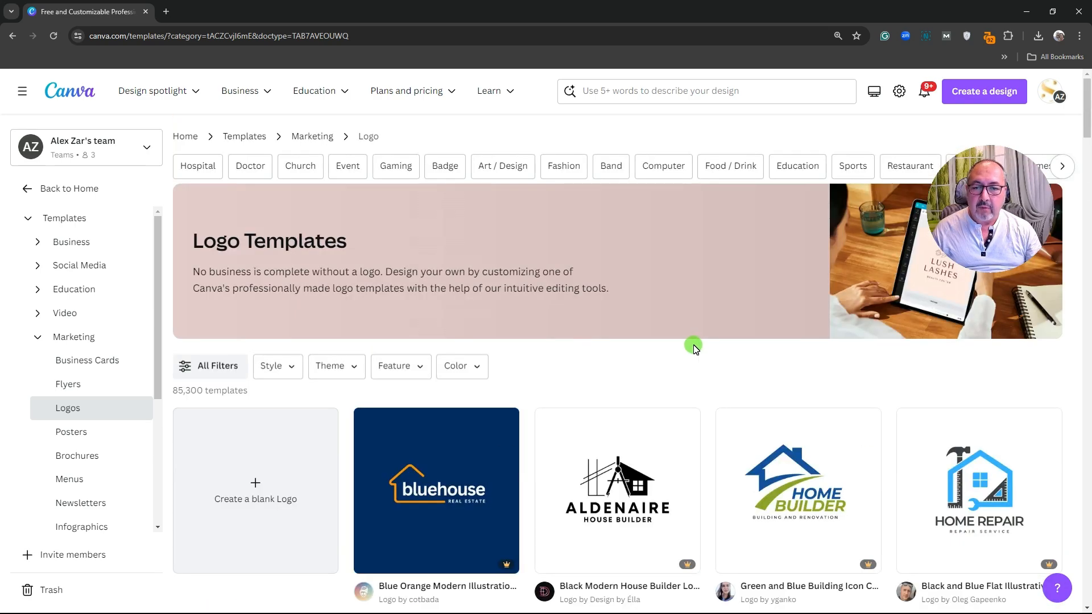
scroll(694, 348, "down", 1)
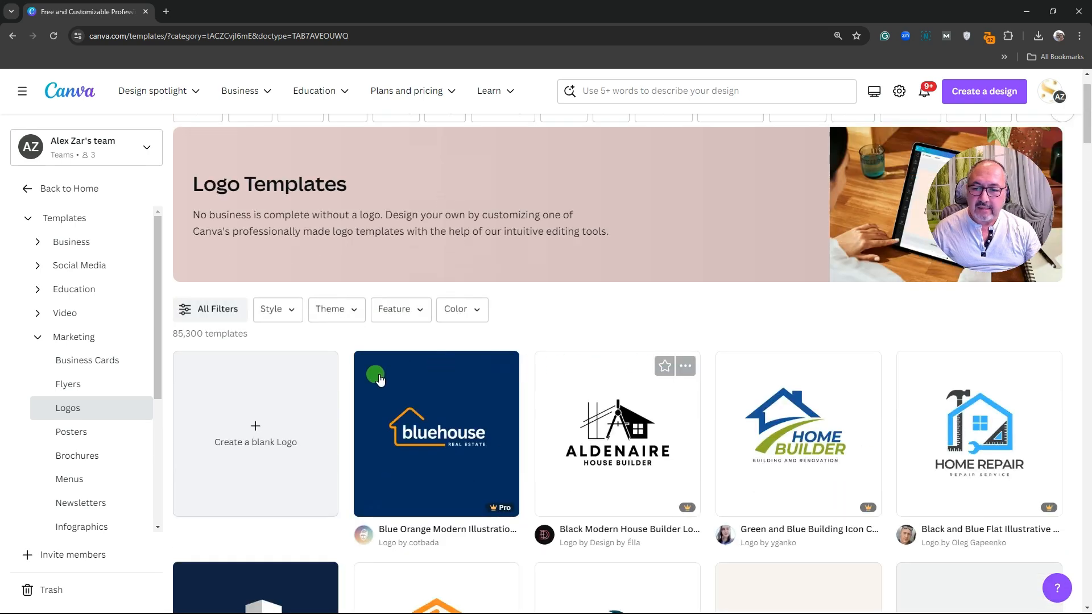
Create a blank 500 × 500 Logo design from the Logo templates page
left_click(249, 439)
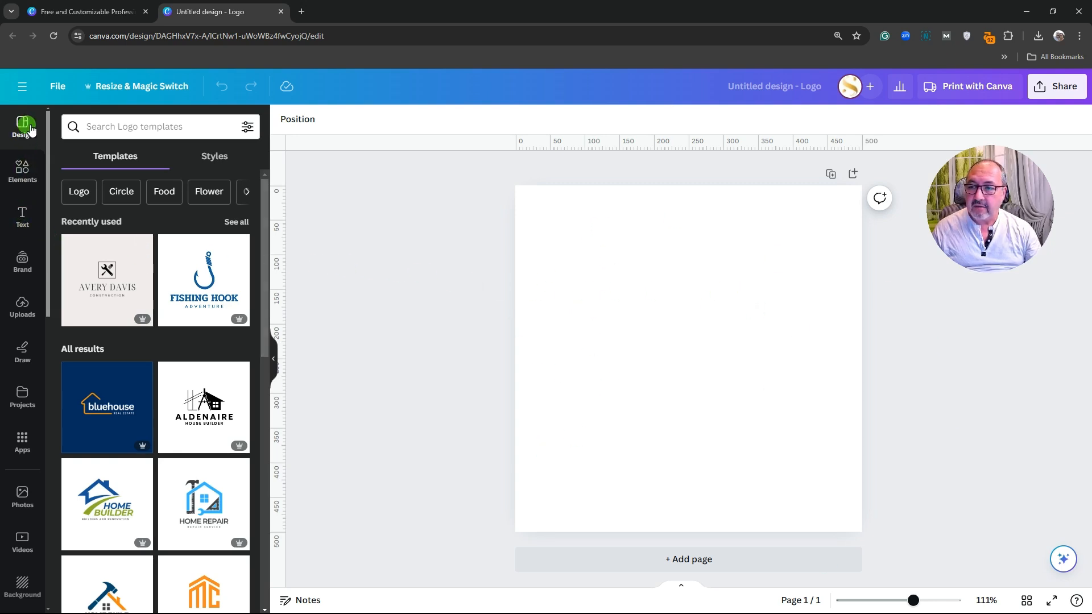
Add a Title text preset (League Spartan, size 42) to the logo page
left_click(22, 216)
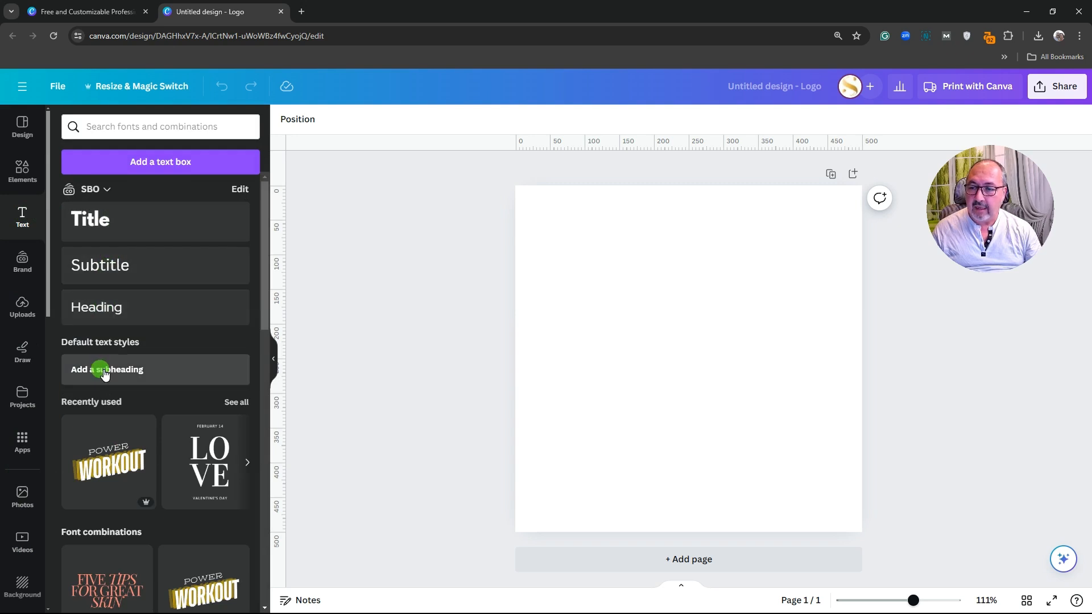
left_click(96, 226)
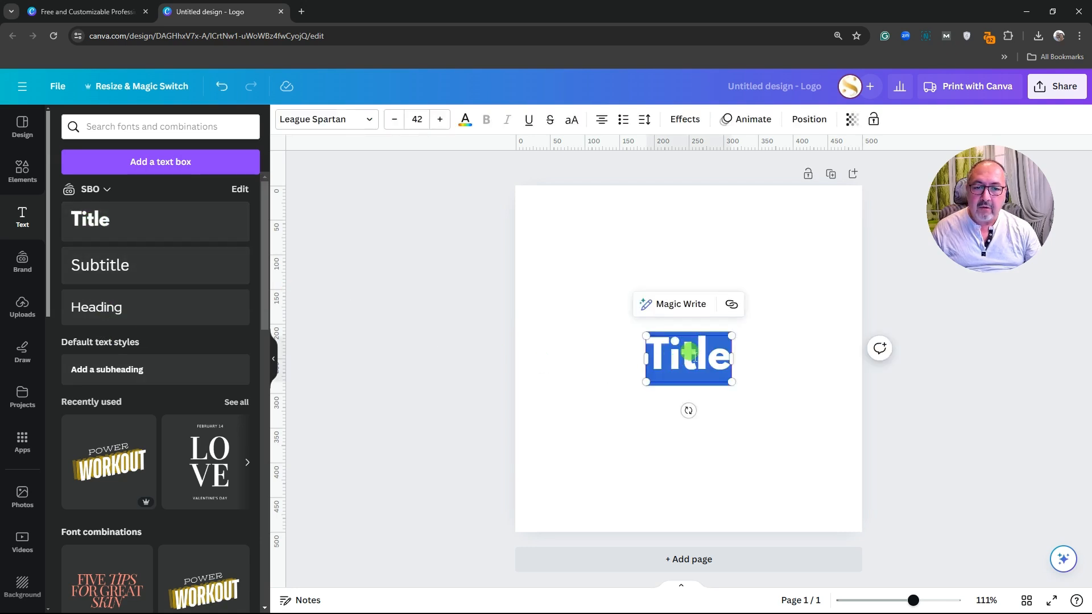
Apply a Free-only price filter to the Title's font list
left_click(367, 118)
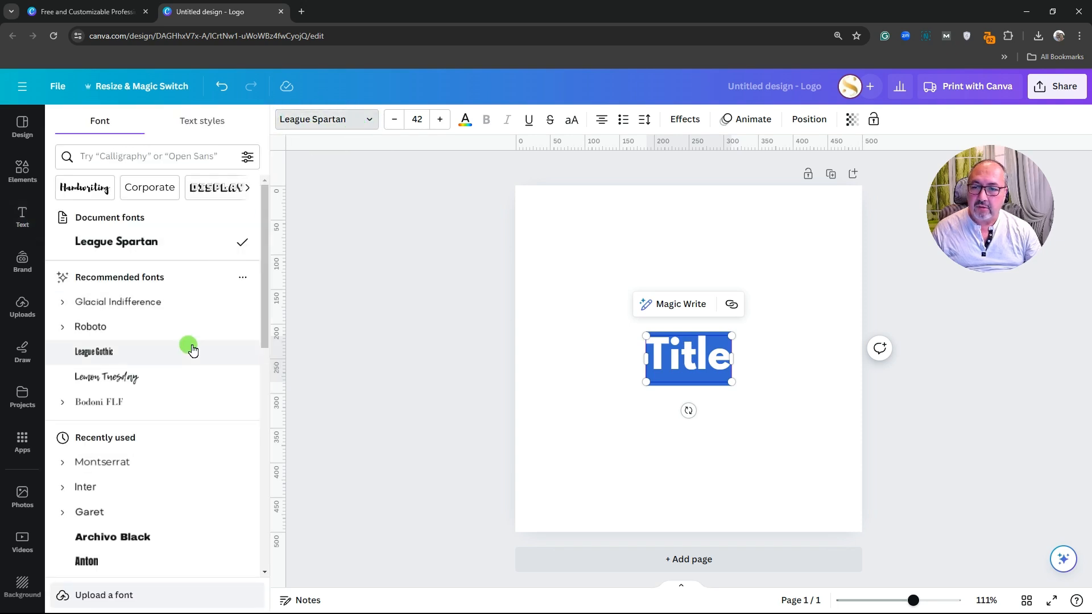
scroll(202, 324, "down", 9)
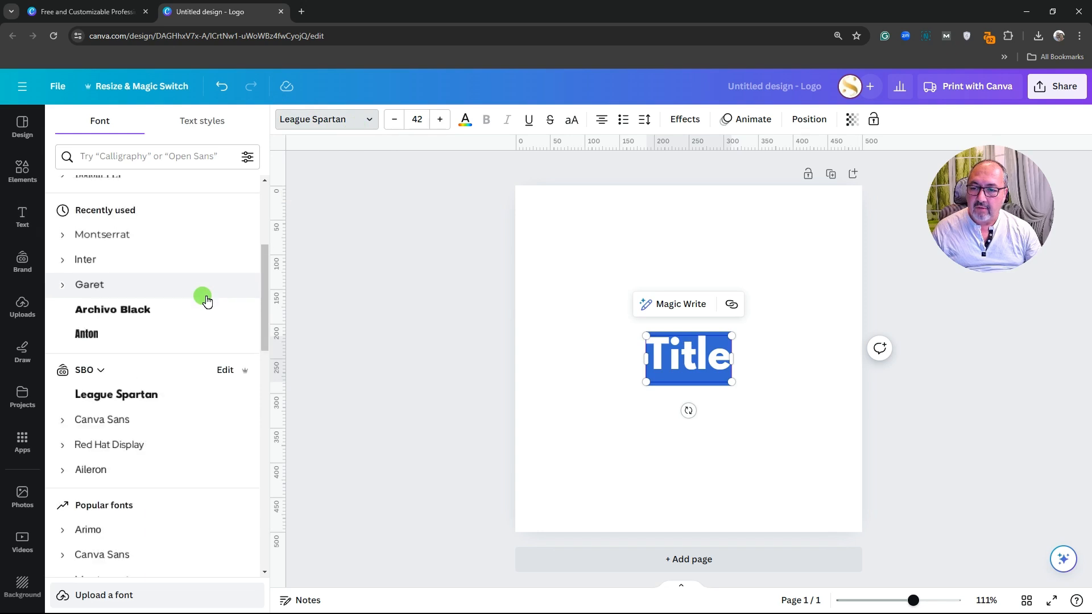
scroll(206, 302, "down", 15)
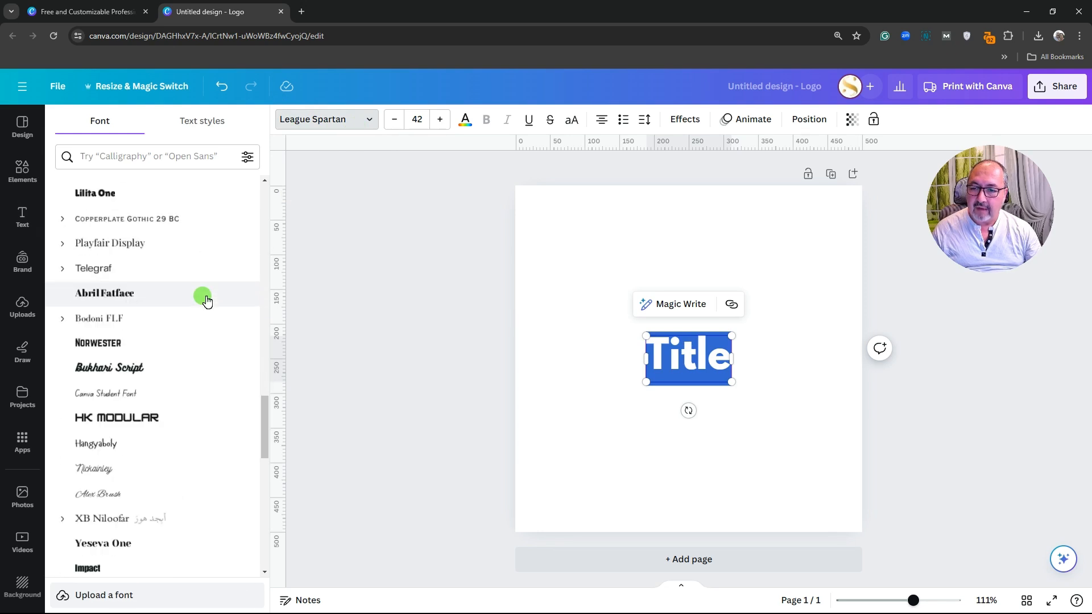
scroll(206, 302, "down", 20)
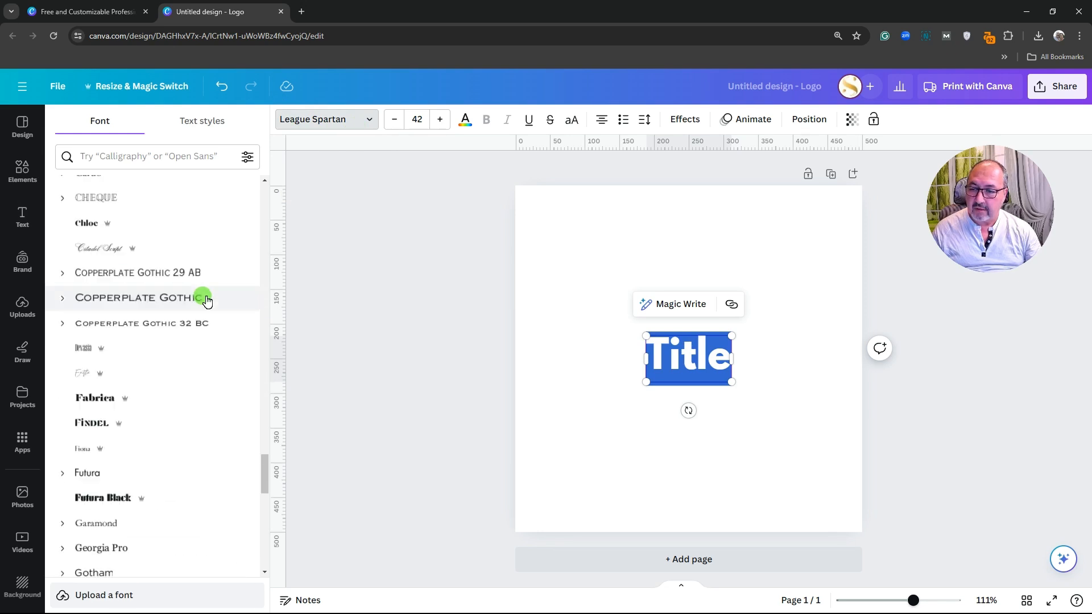
scroll(207, 302, "up", 15)
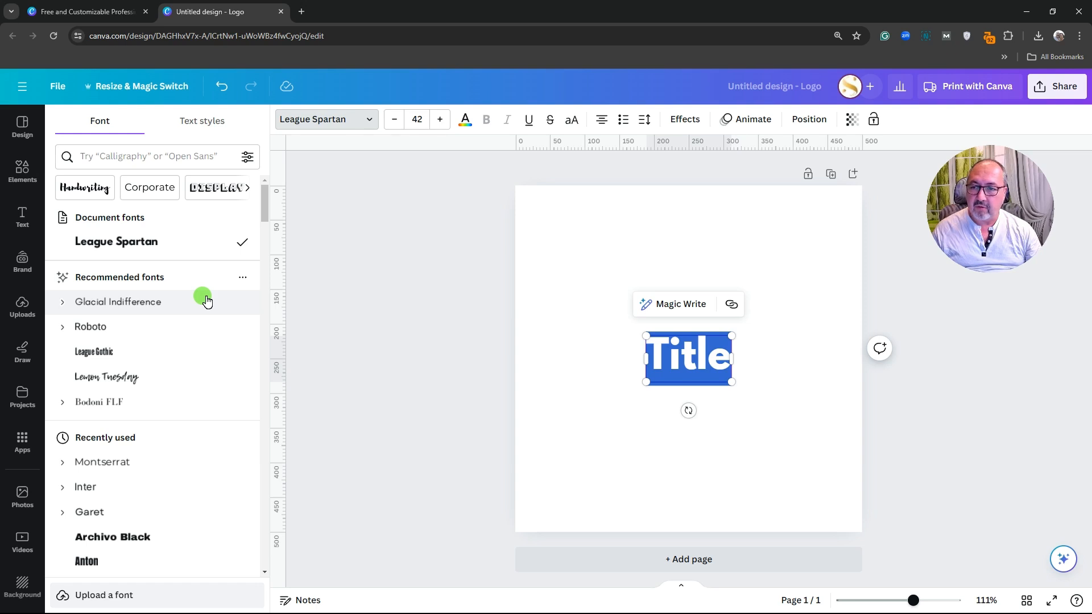
left_click(247, 156)
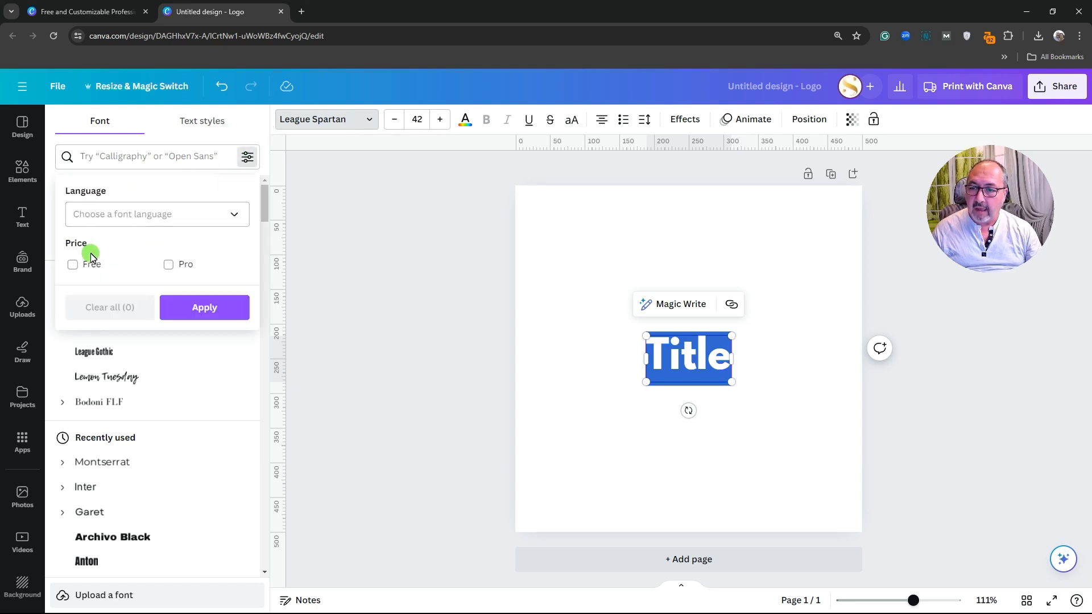
left_click(72, 265)
left_click(200, 307)
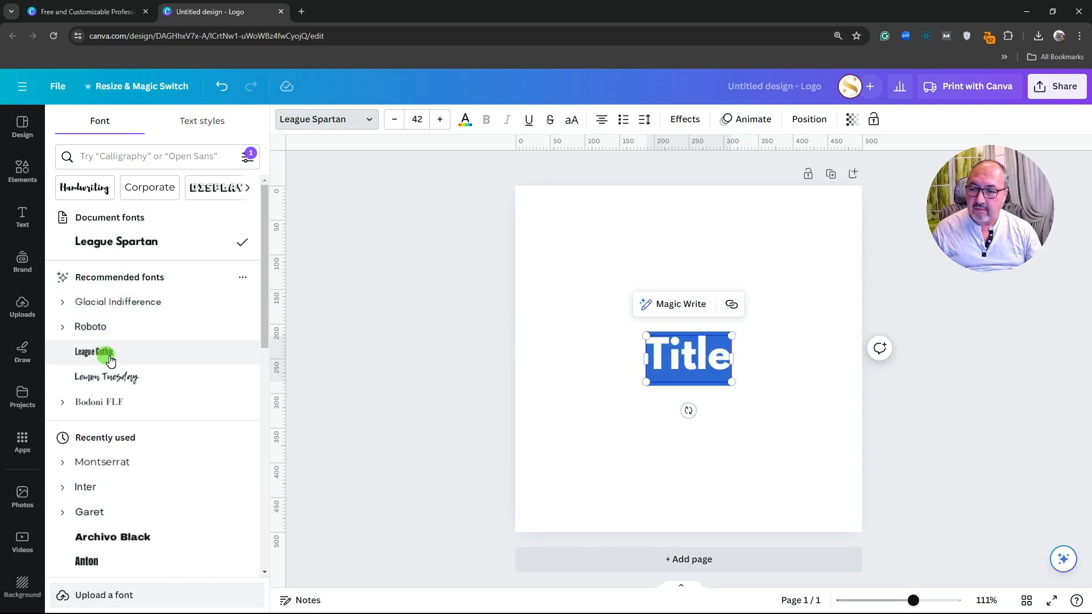
Set the Title in Glacial Indifference, move it higher and enlarge it to size 86.8
left_click(105, 303)
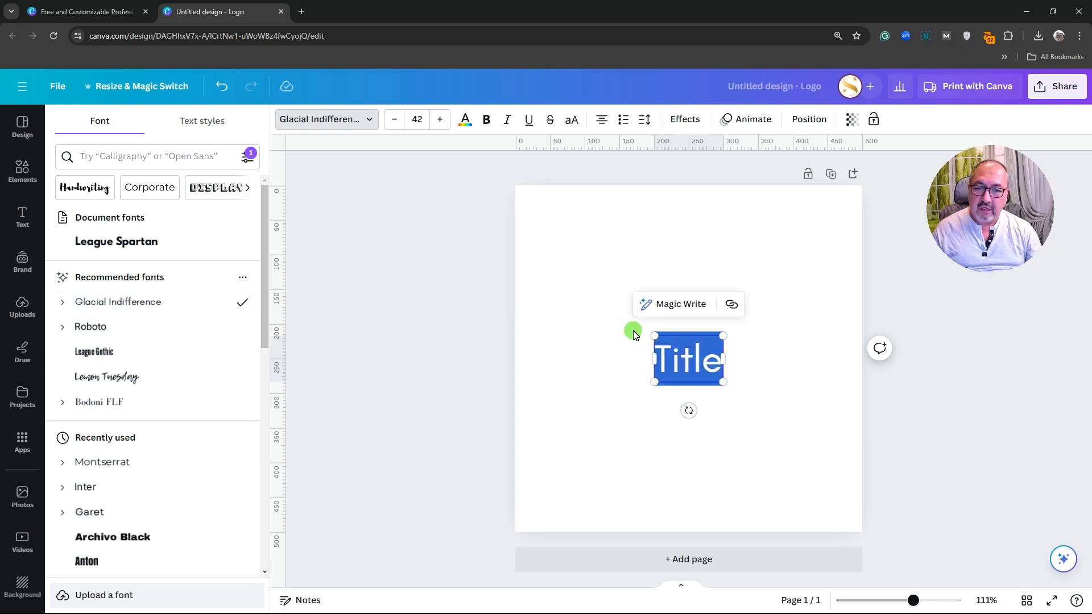
left_click(759, 408)
left_click_drag(702, 365, 592, 391)
left_click_drag(647, 350, 686, 366)
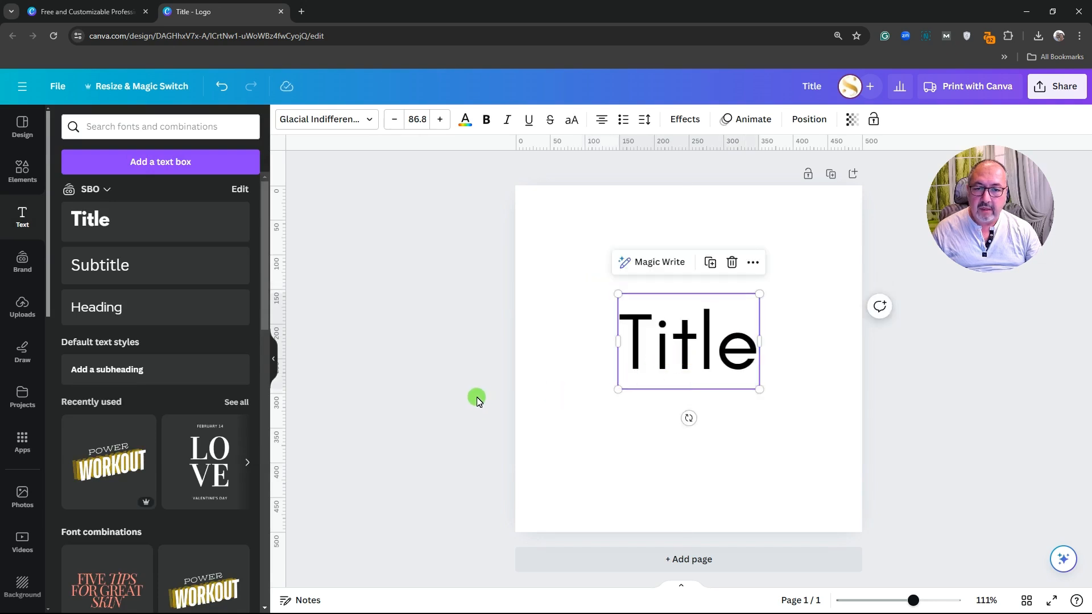
Try Lemon Tuesday, Bodoni FLF, Libre Baskerville, Selima, Inter, League Spartan, Garet and Archivo Black
left_click(370, 123)
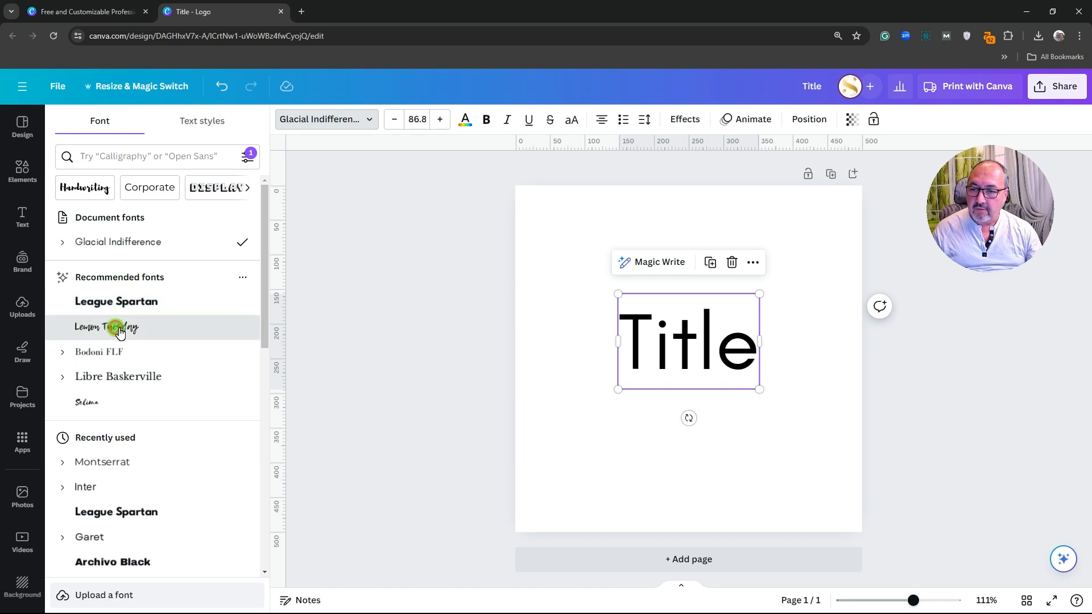
left_click(116, 327)
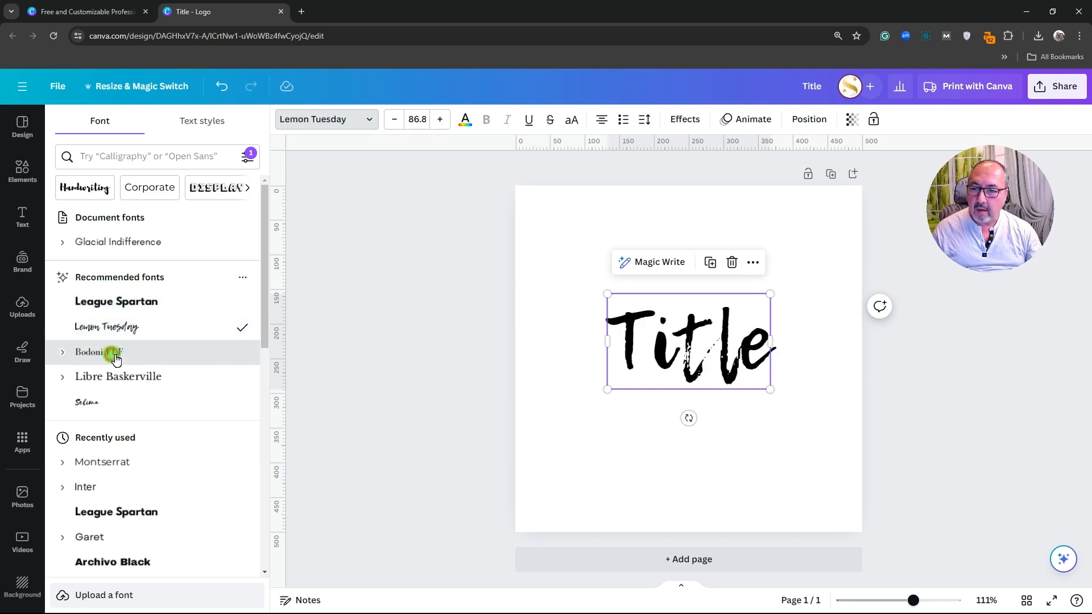
left_click(111, 352)
left_click(112, 384)
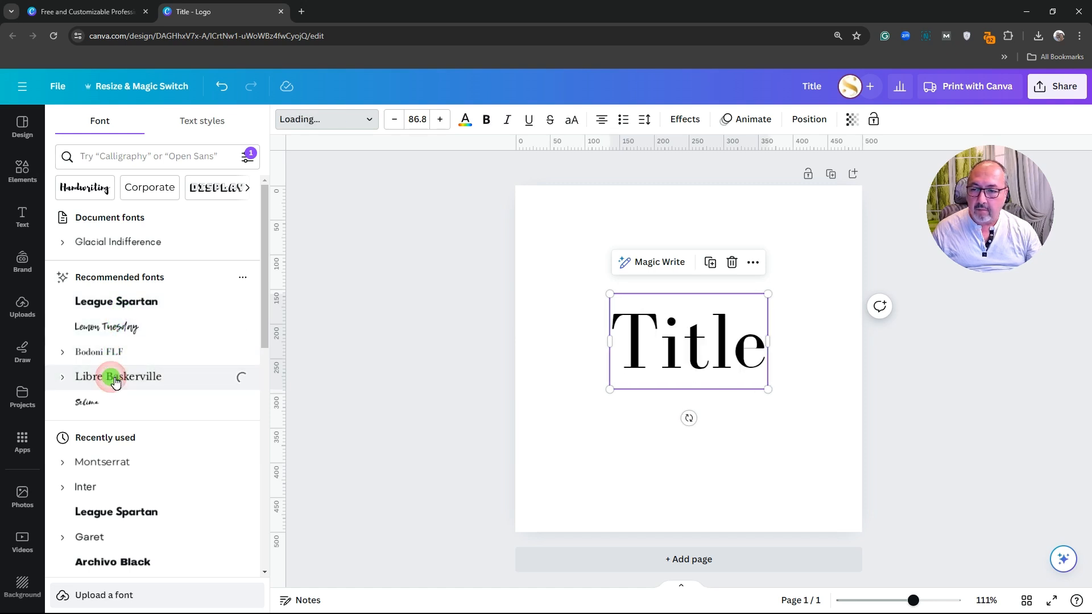
left_click(104, 404)
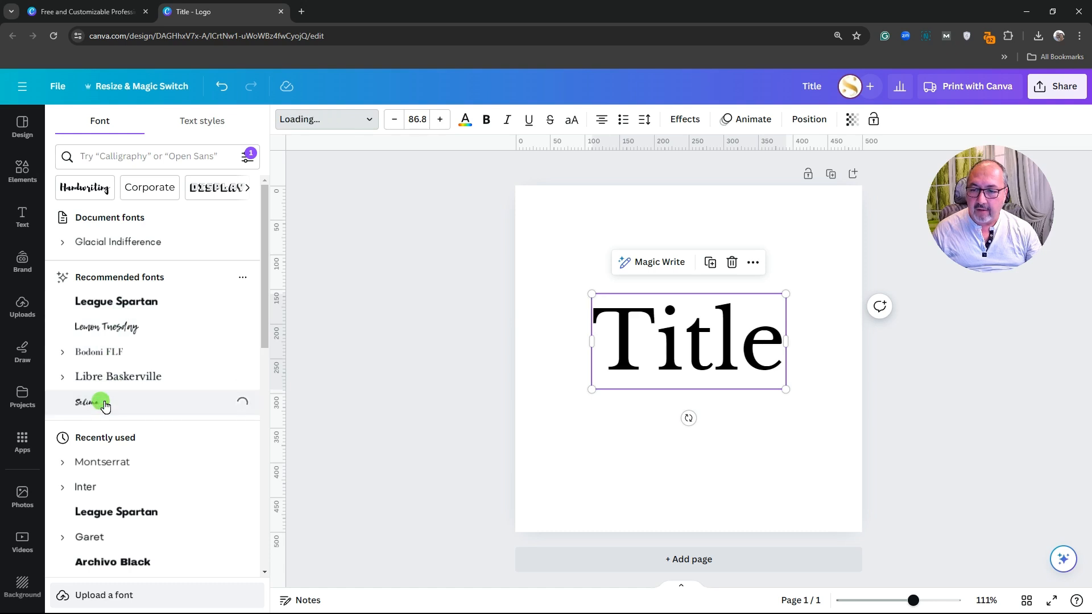
left_click(113, 489)
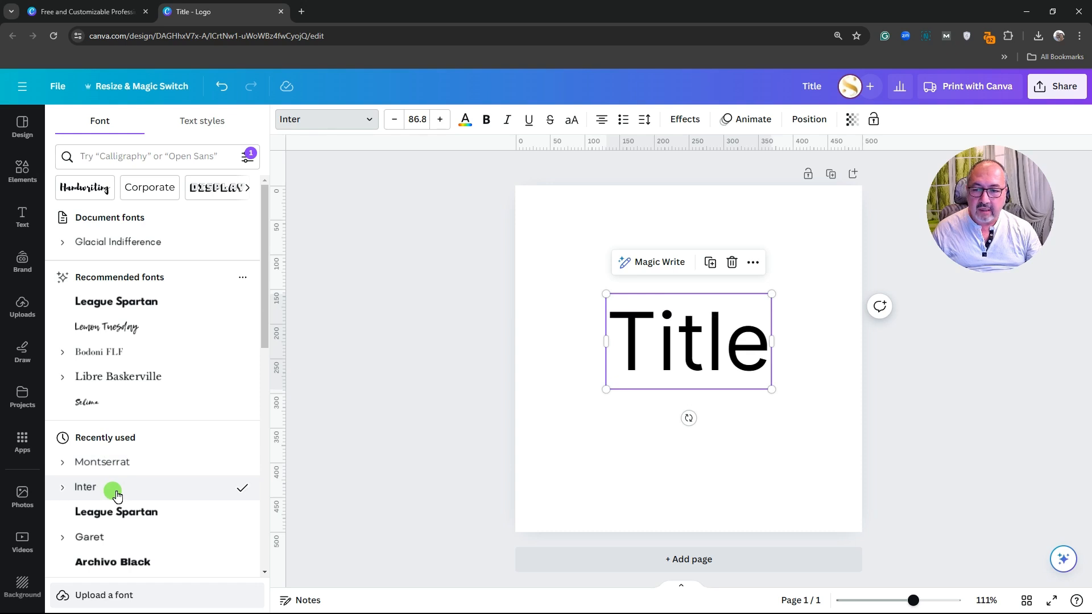
scroll(117, 495, "down", 2)
left_click(150, 398)
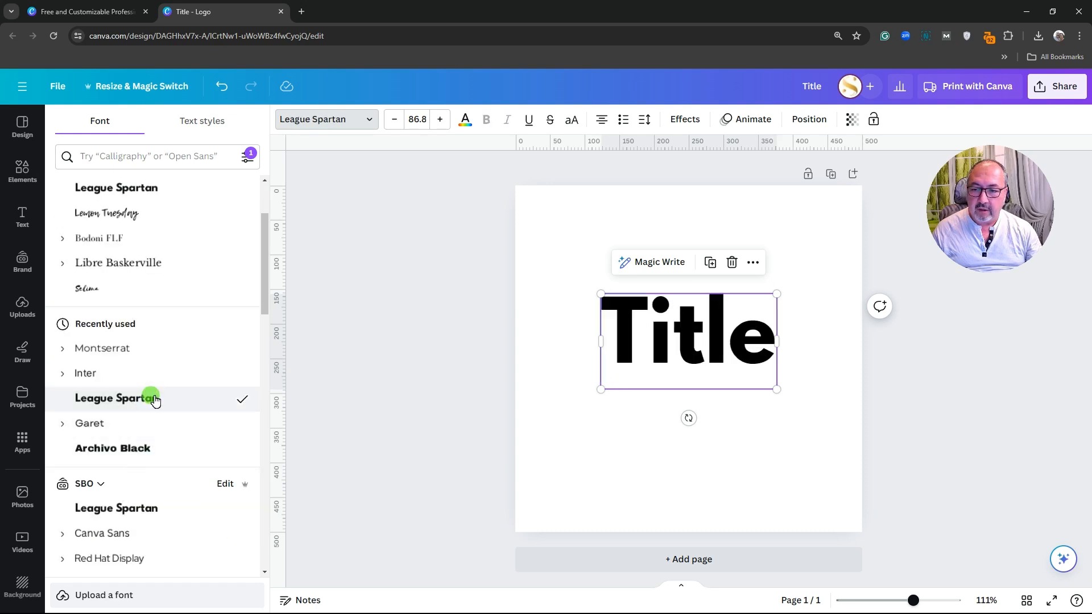
left_click(135, 428)
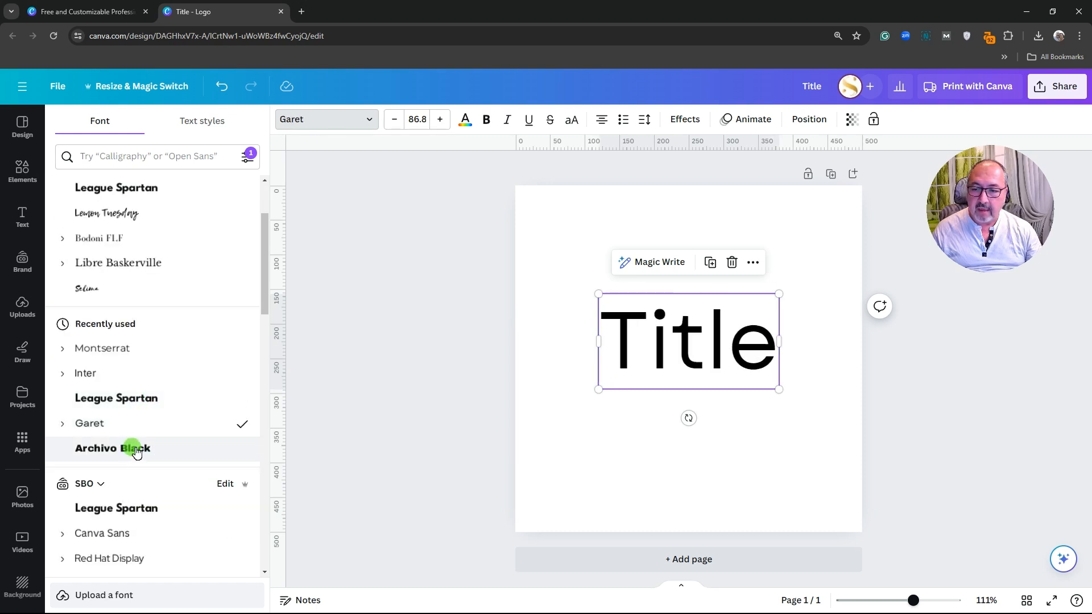
left_click(136, 449)
Try League Spartan again, then Canva Sans, Red Hat Display and Aileron on the Title
scroll(135, 449, "down", 2)
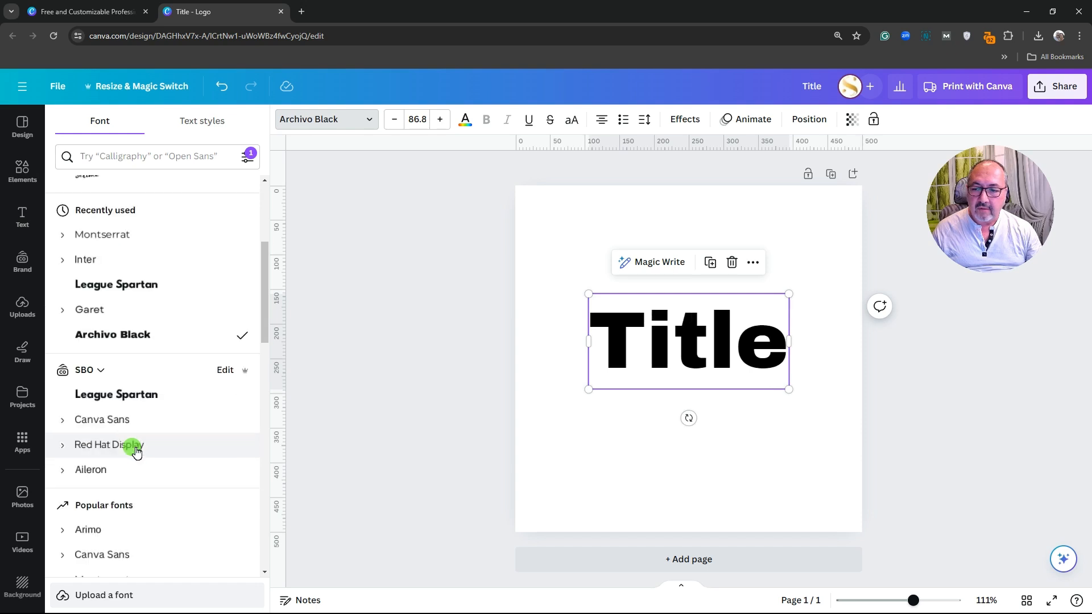
left_click(149, 398)
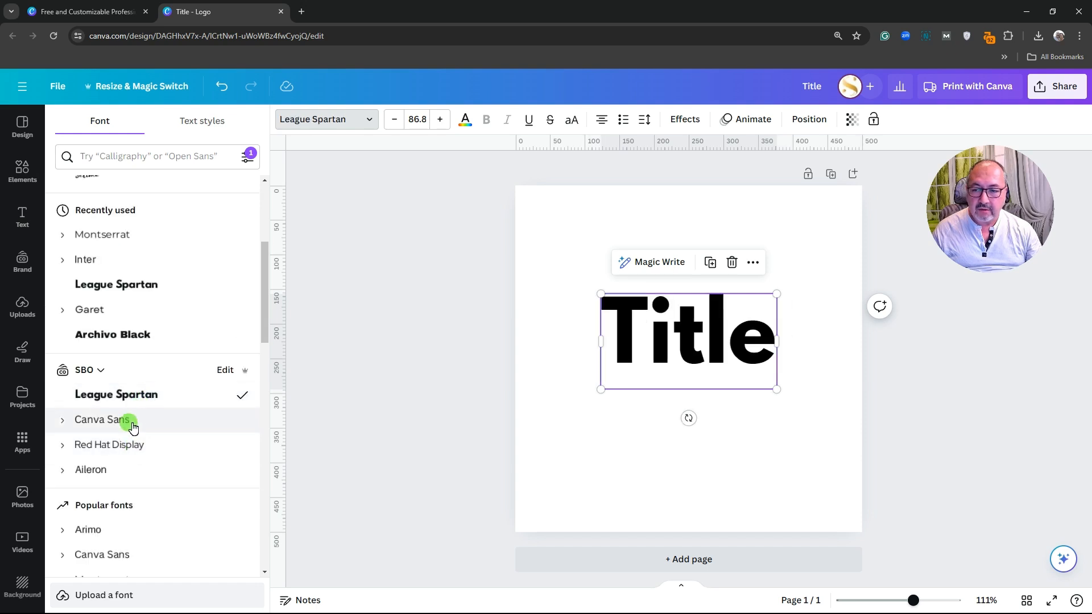
left_click(133, 422)
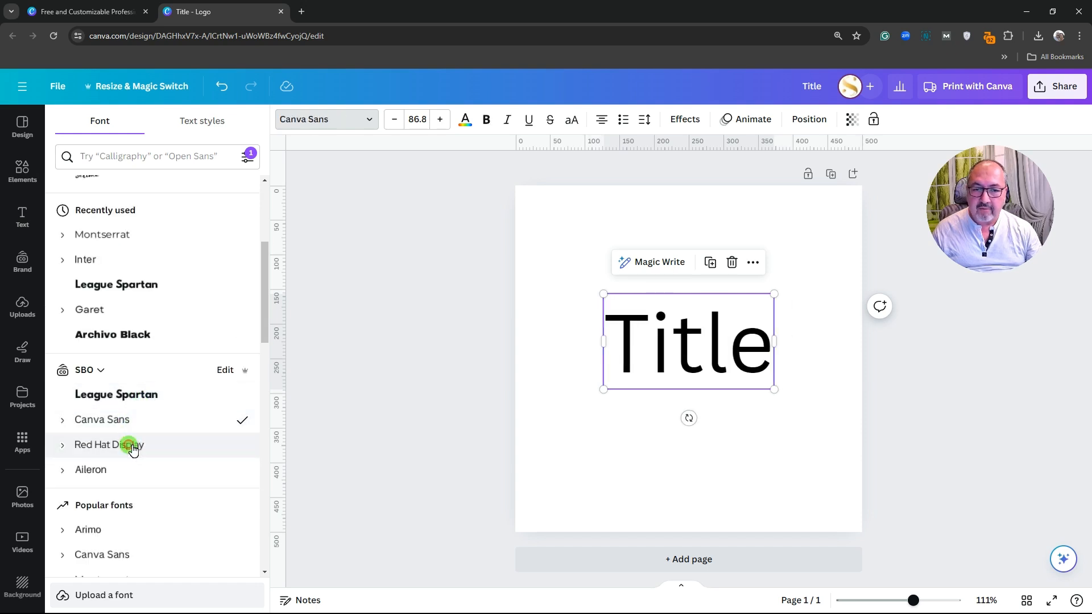
left_click(132, 449)
left_click(123, 472)
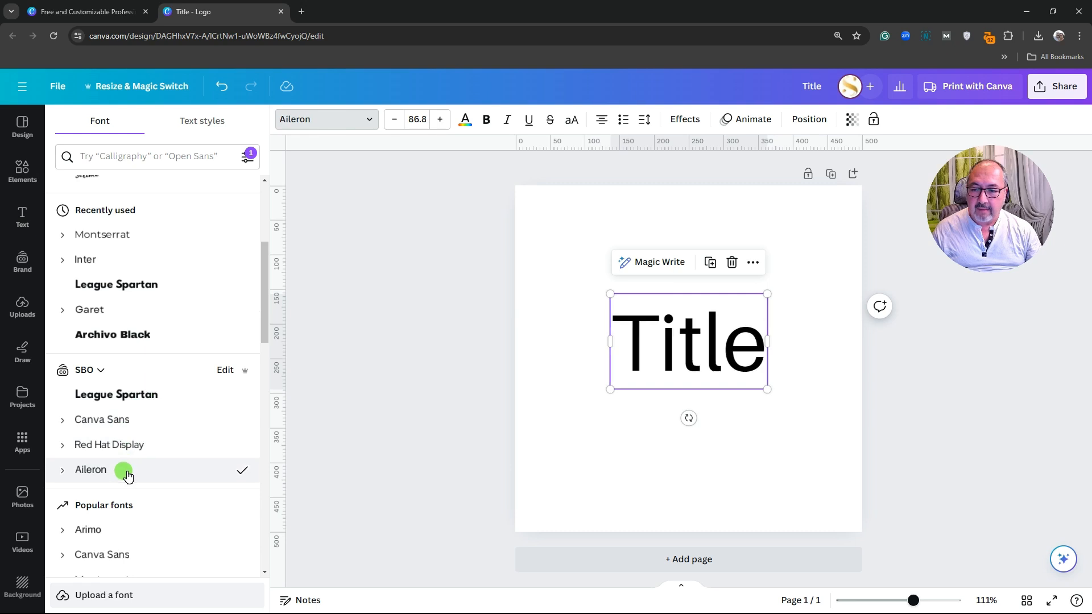
scroll(128, 476, "down", 2)
scroll(161, 461, "down", 2)
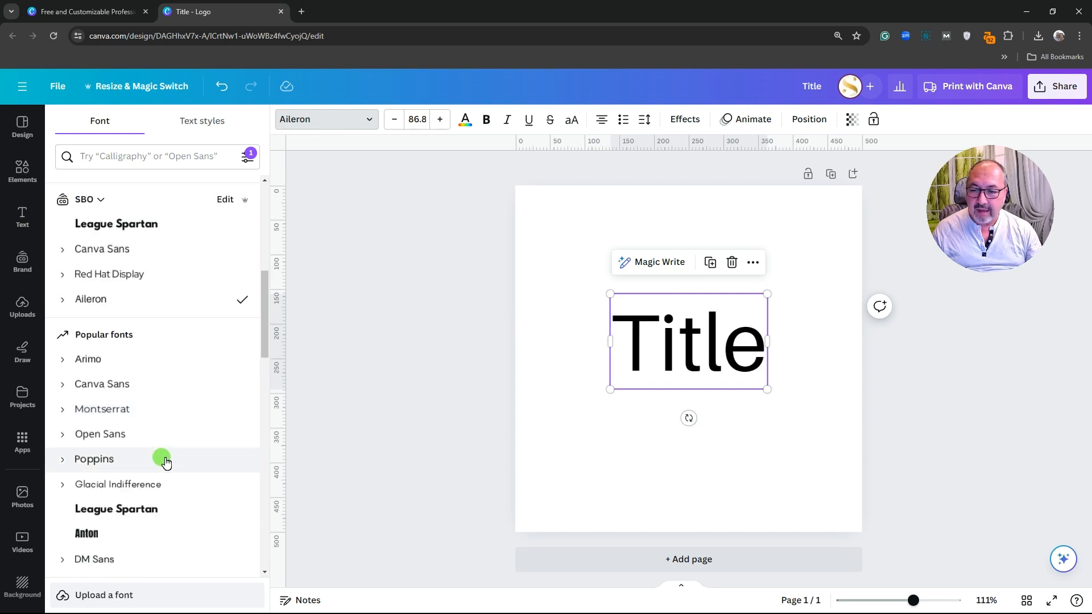
scroll(165, 462, "down", 1)
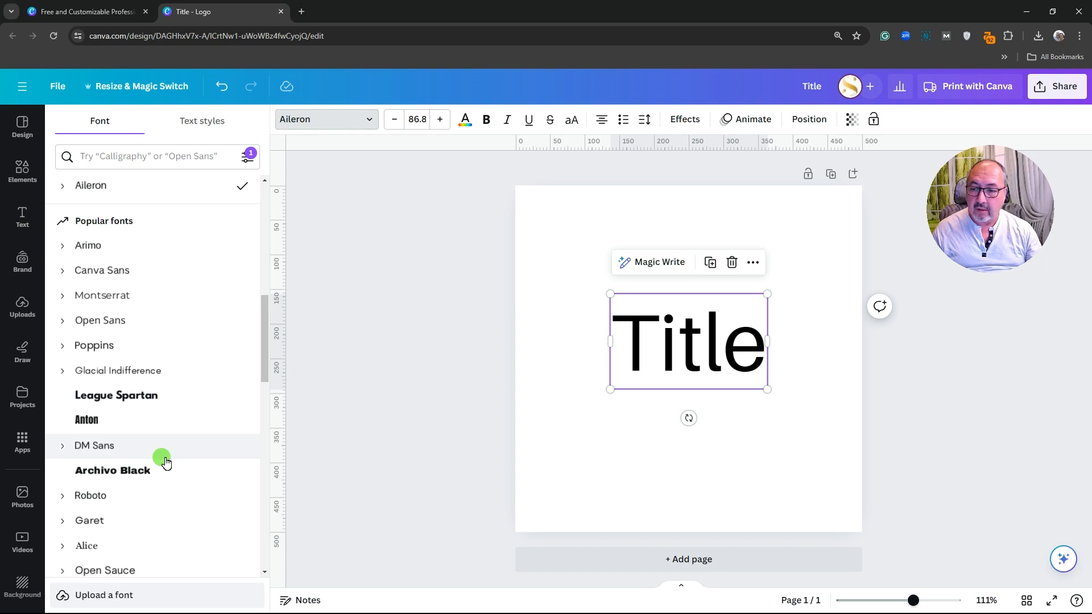
scroll(166, 463, "down", 2)
After Brittany, Times New Roman, Moontime and Shrikhand, settle on Fredoka and nudge the Title up
left_click(112, 490)
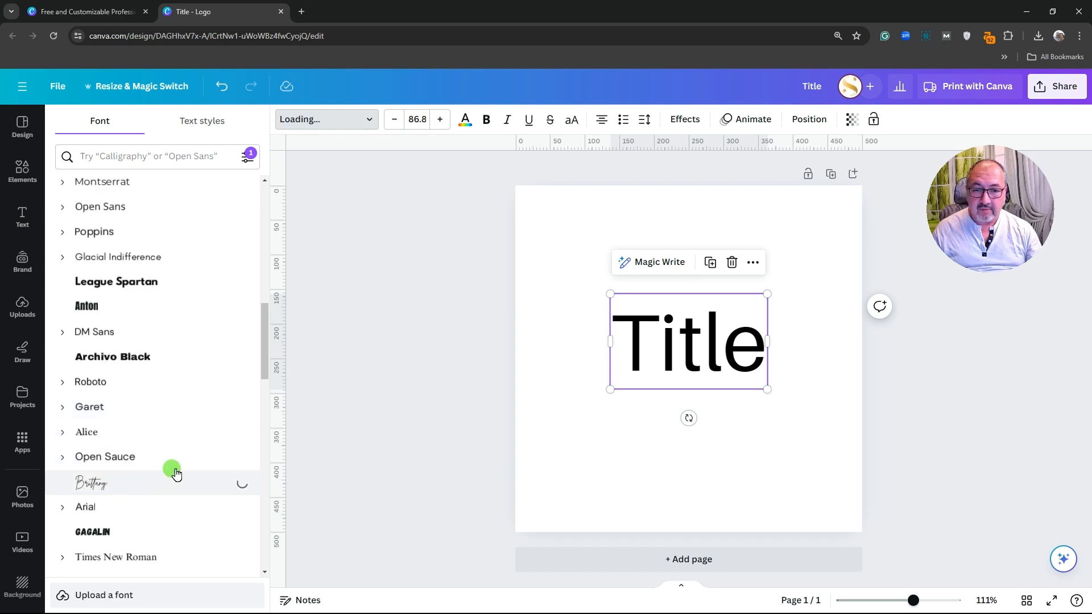
scroll(190, 437, "down", 2)
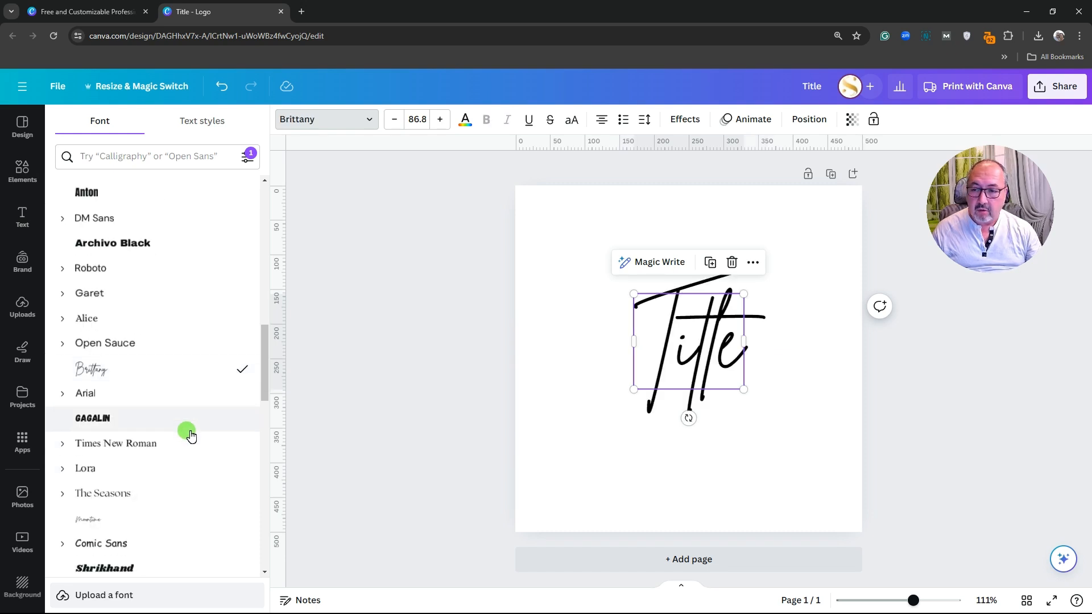
left_click(189, 447)
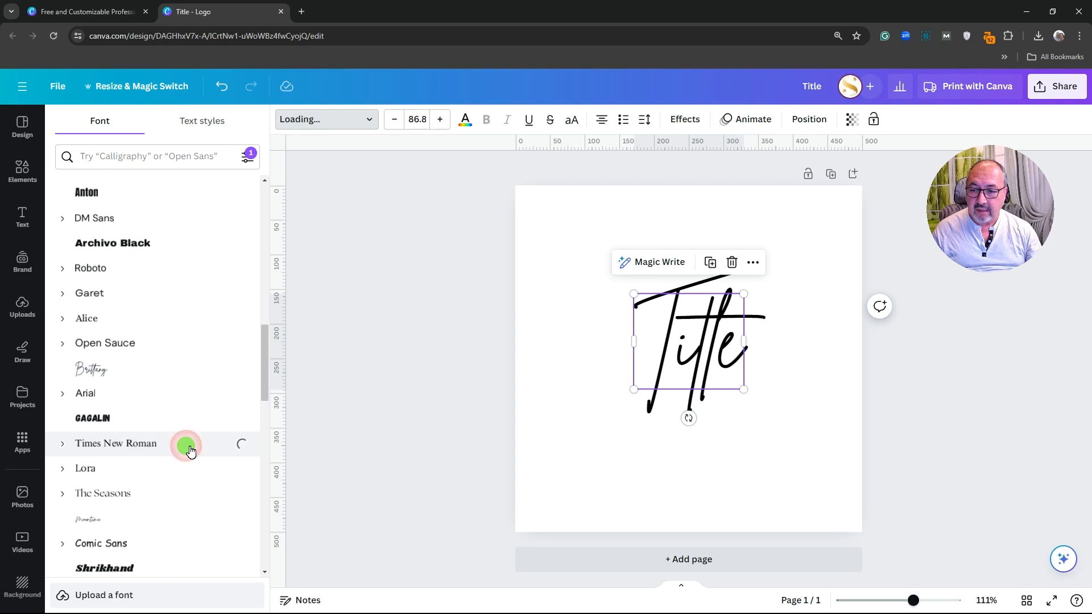
scroll(189, 447, "down", 2)
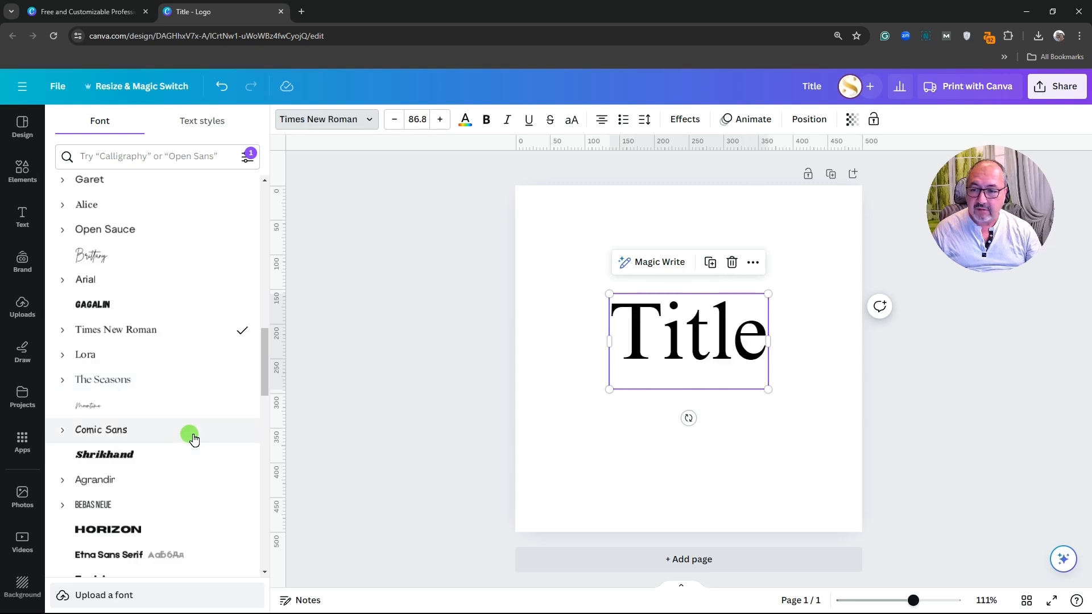
left_click(190, 405)
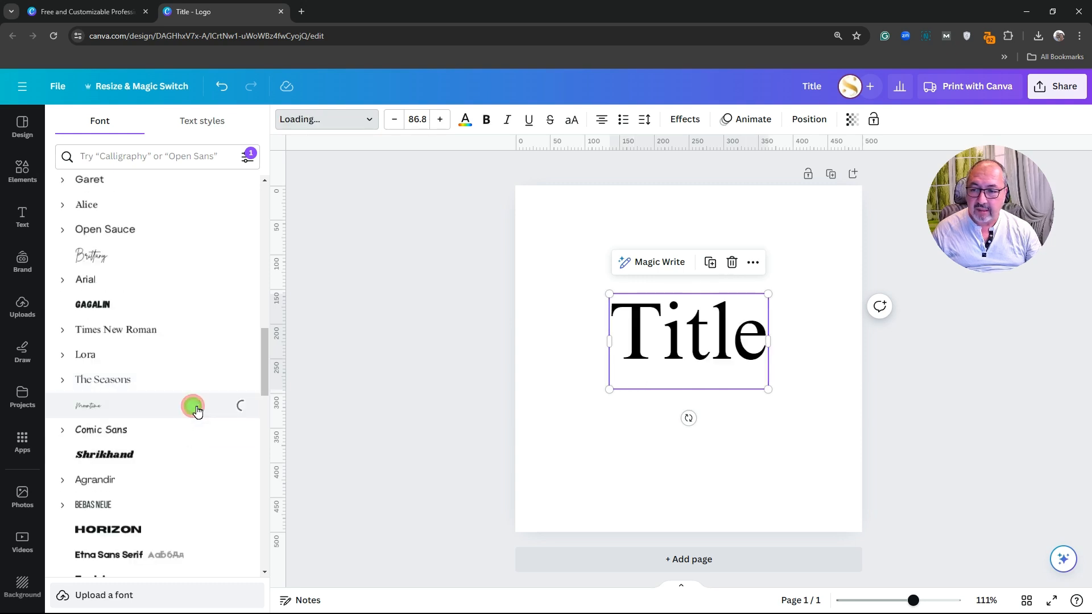
left_click(187, 455)
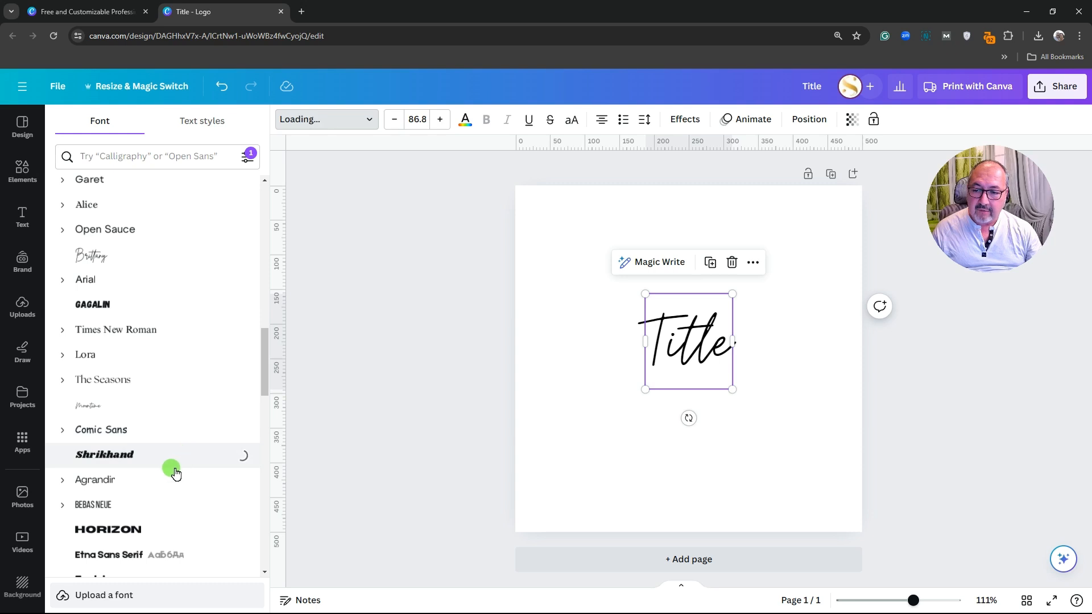
scroll(176, 471, "down", 1)
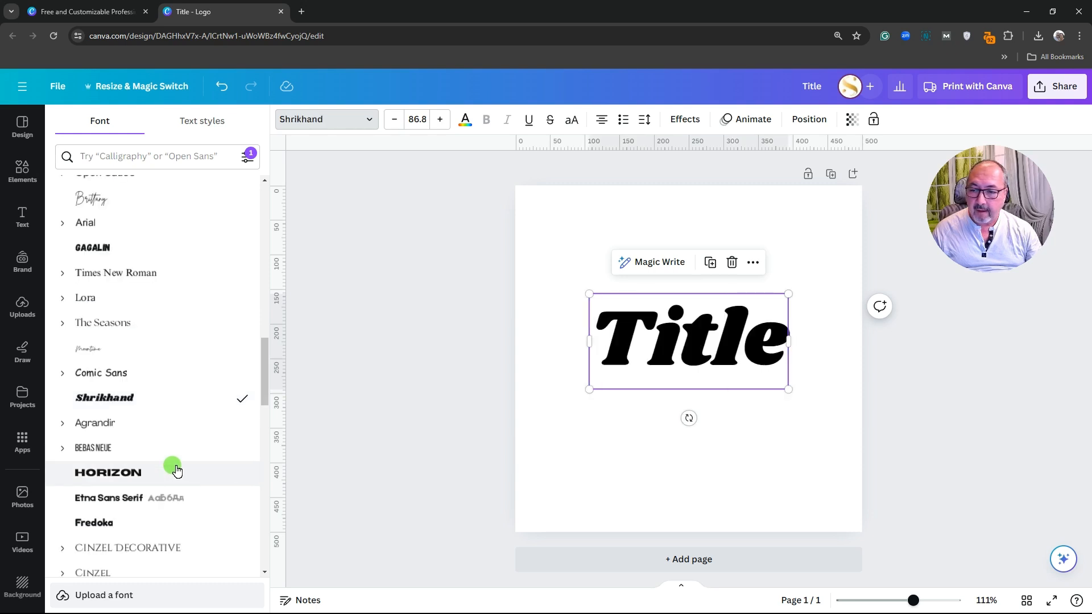
scroll(181, 474, "down", 1)
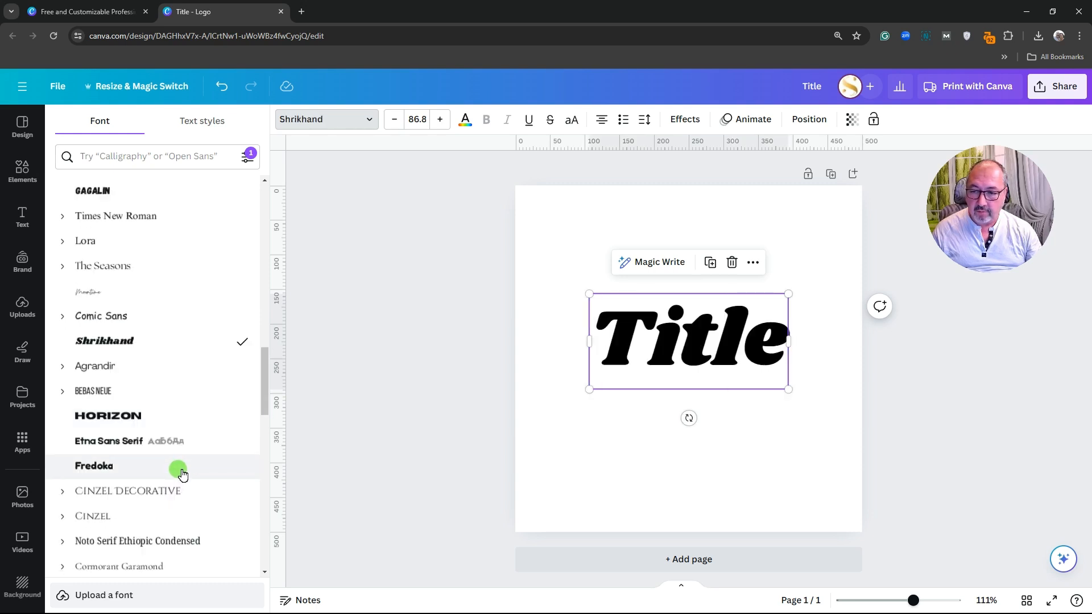
left_click(181, 472)
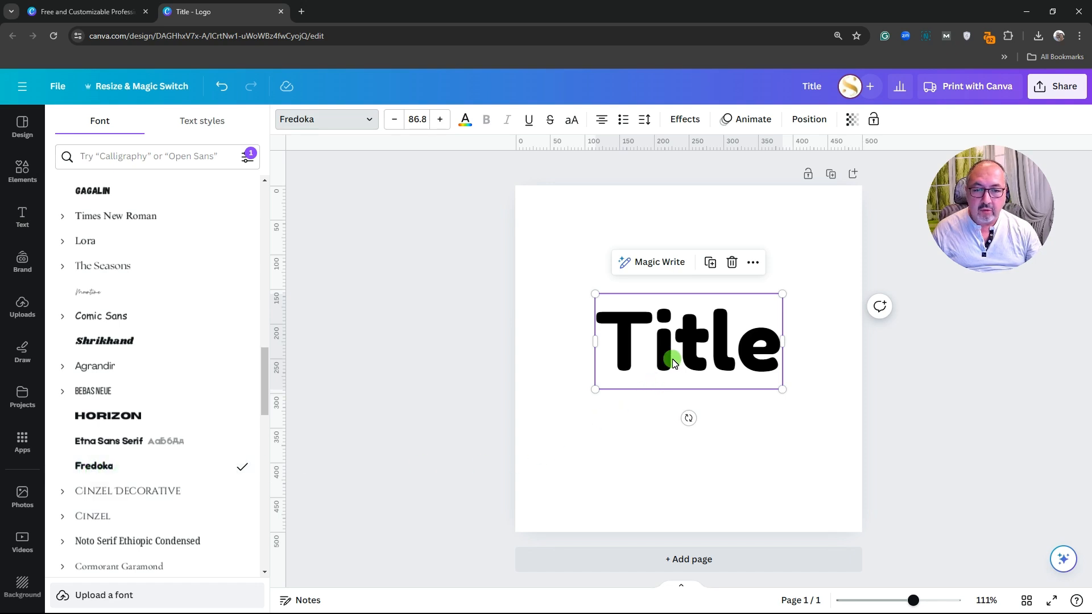
mouse_move(673, 363)
left_mouse_down()
mouse_move(654, 373)
mouse_move(671, 346)
left_mouse_up()
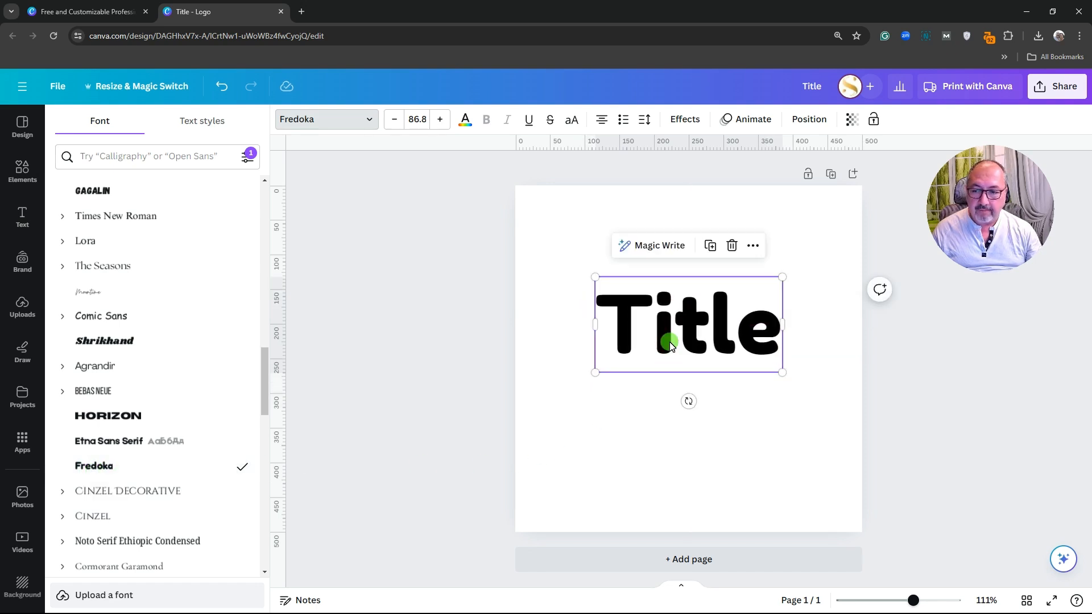
Replace the Title text with 'Fredoka' and scale it down
double_click(674, 336)
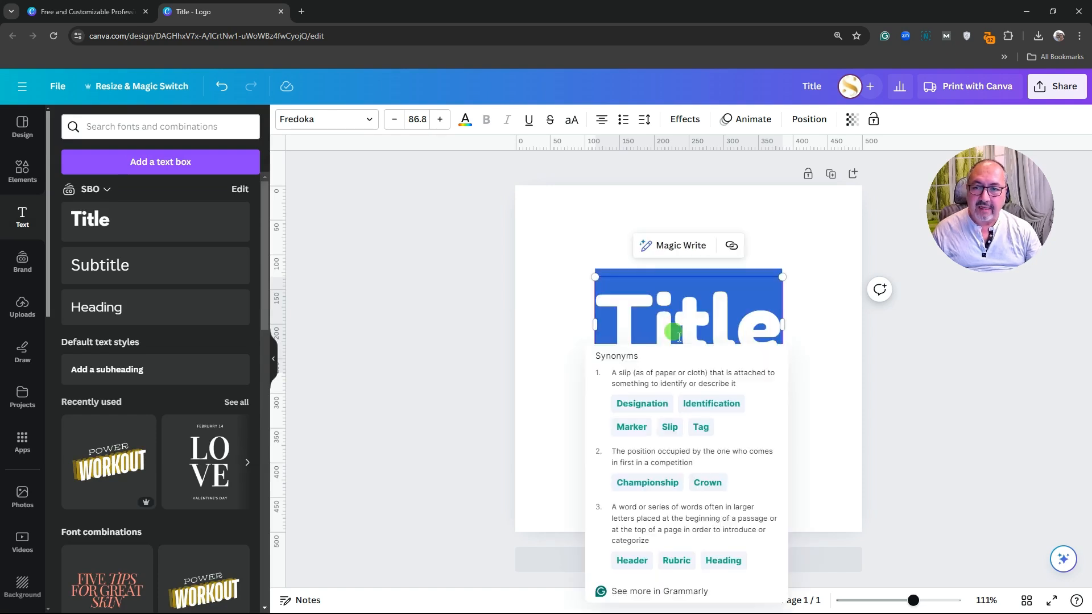
type("F")
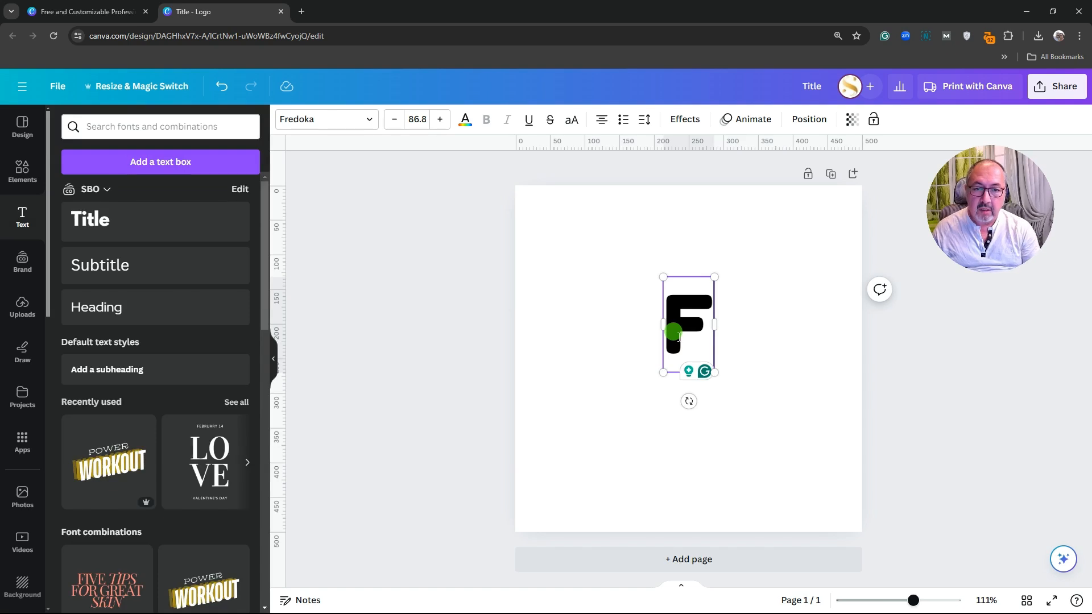
type("re")
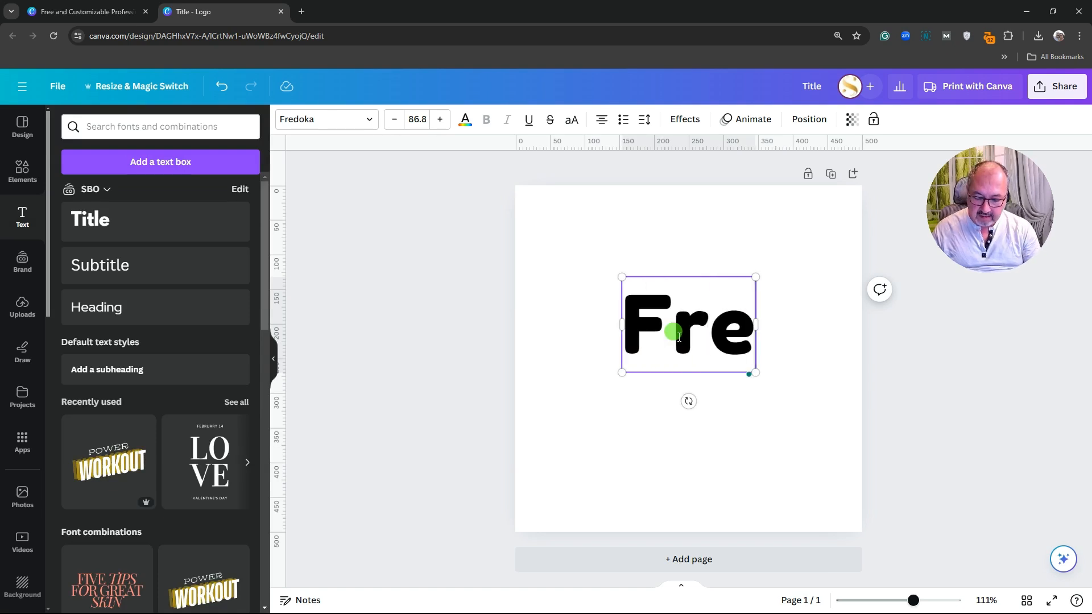
type("doka")
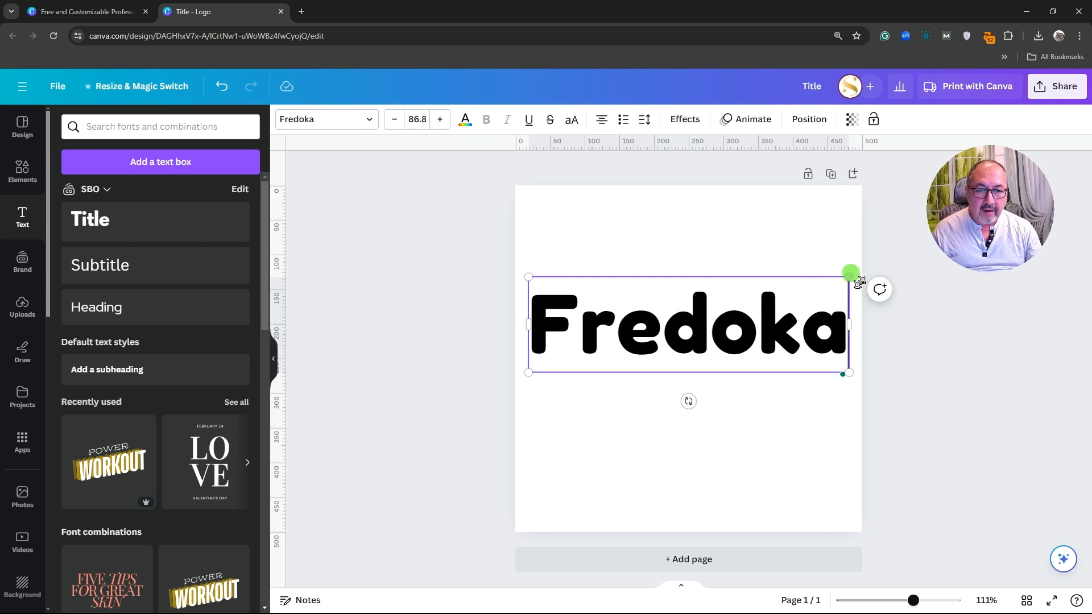
left_click_drag(849, 278, 841, 276)
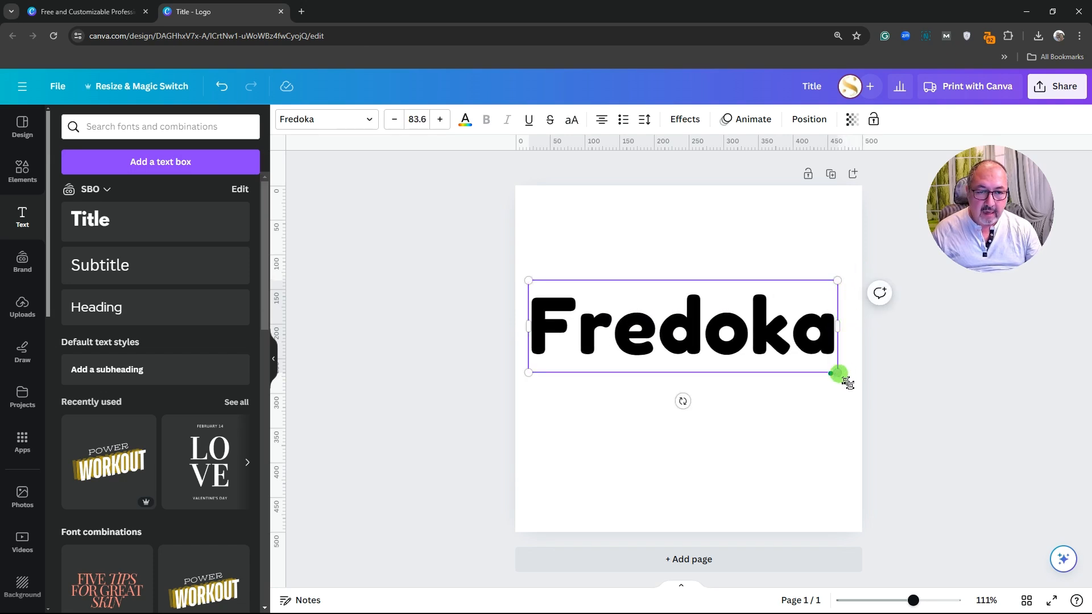
left_click_drag(846, 381, 780, 361)
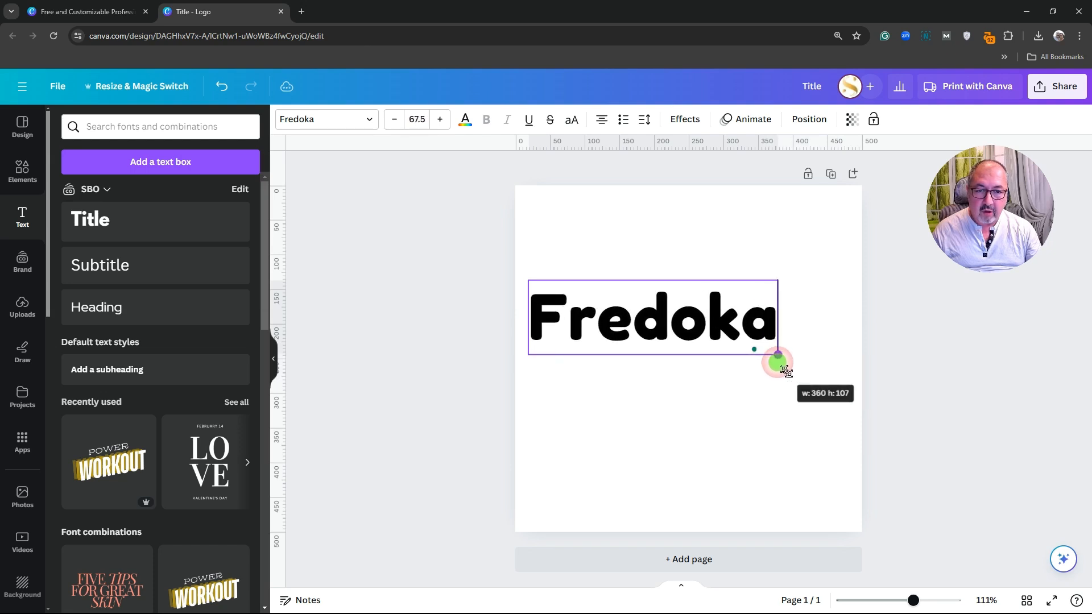
Set the Fredoka text to size 67.5 and move it up near the top centre
left_click(441, 121)
left_click(394, 119)
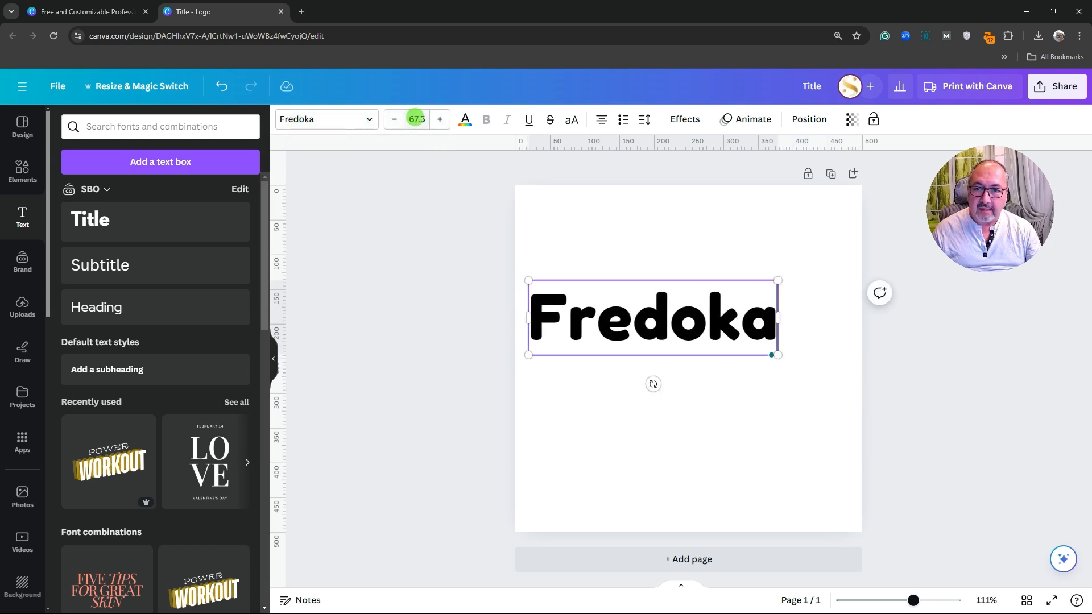
left_click(417, 119)
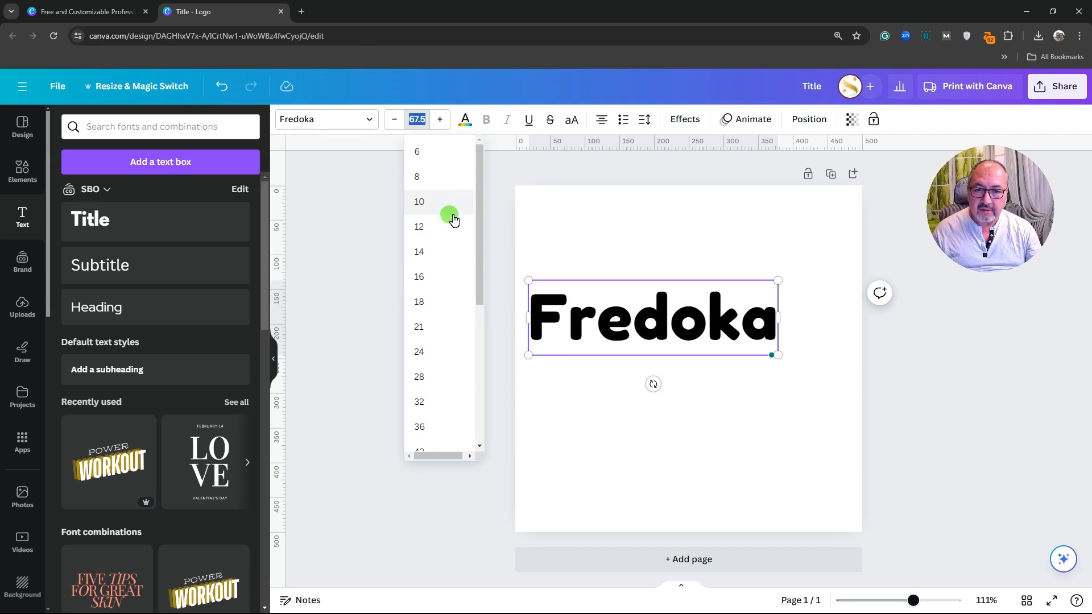
left_click(626, 407)
left_click_drag(664, 327, 677, 271)
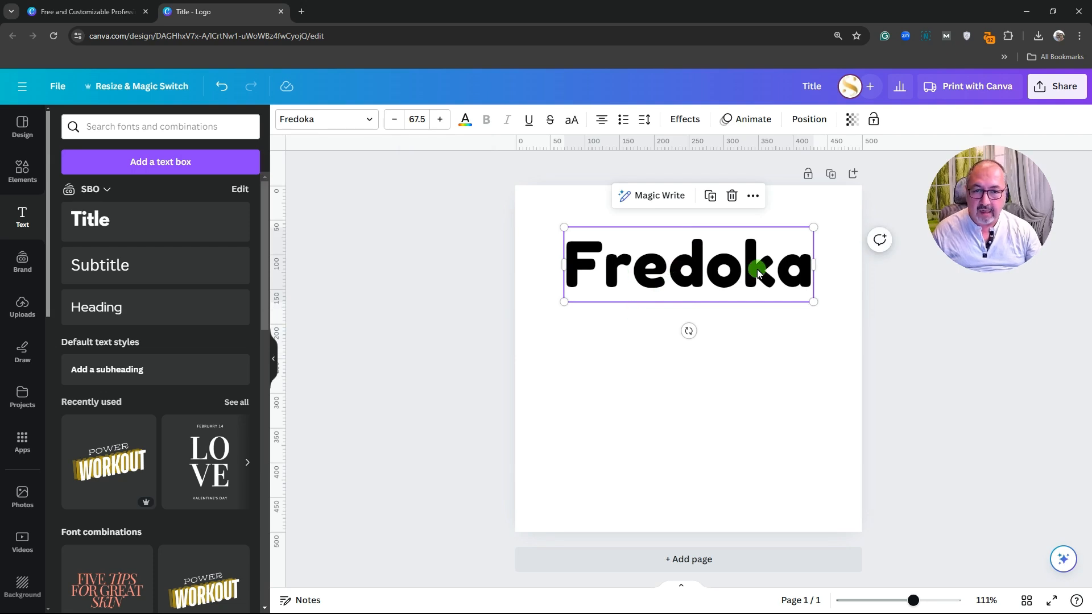
left_click(633, 348)
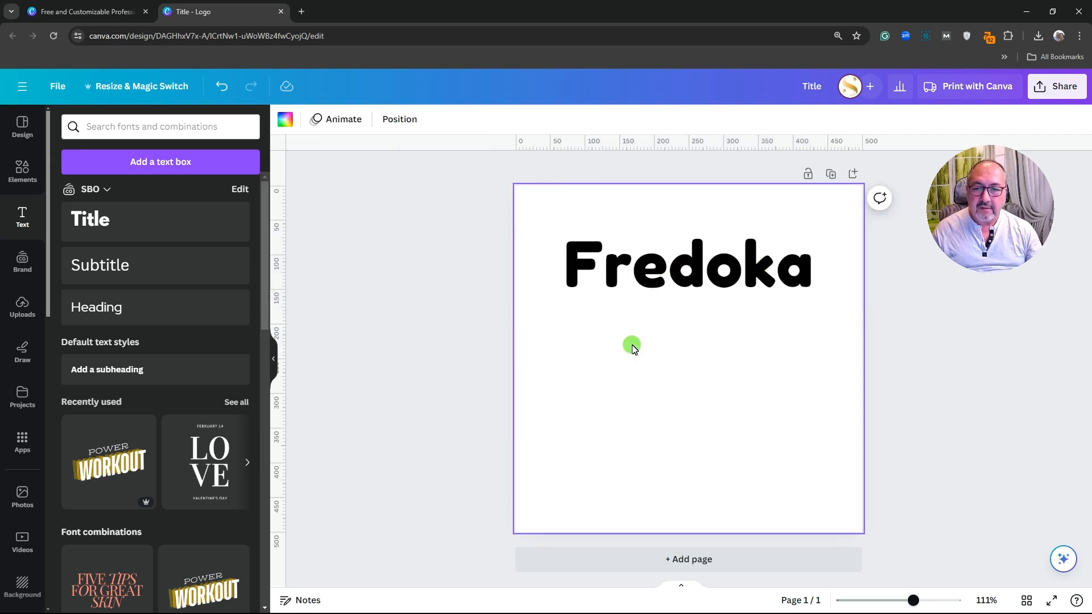
left_click(696, 267)
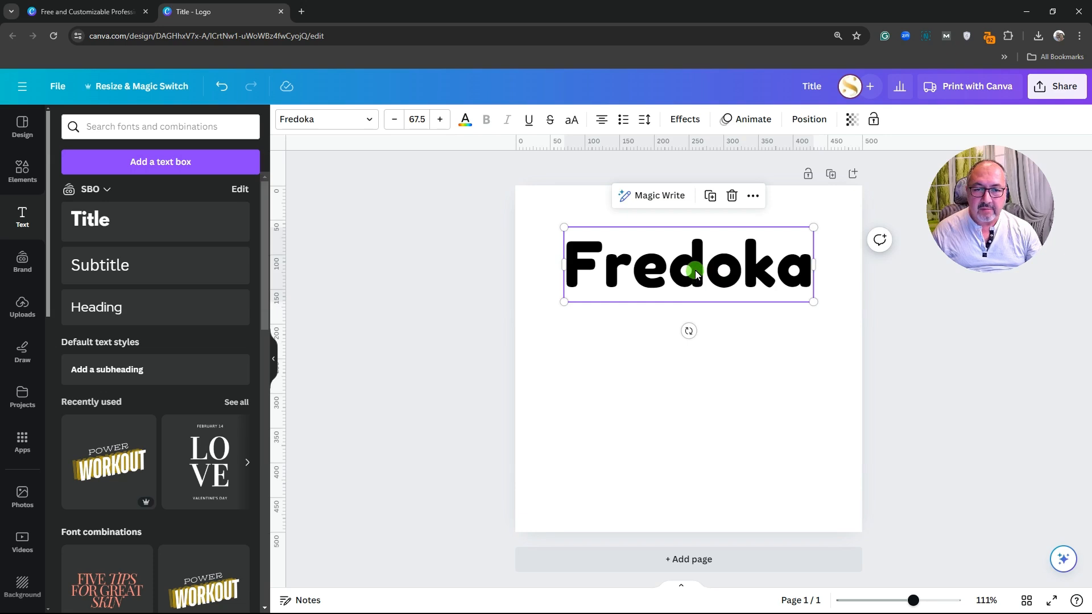
Duplicate the Fredoka text, place the copy below the heading and shrink it to 46
left_click(712, 197)
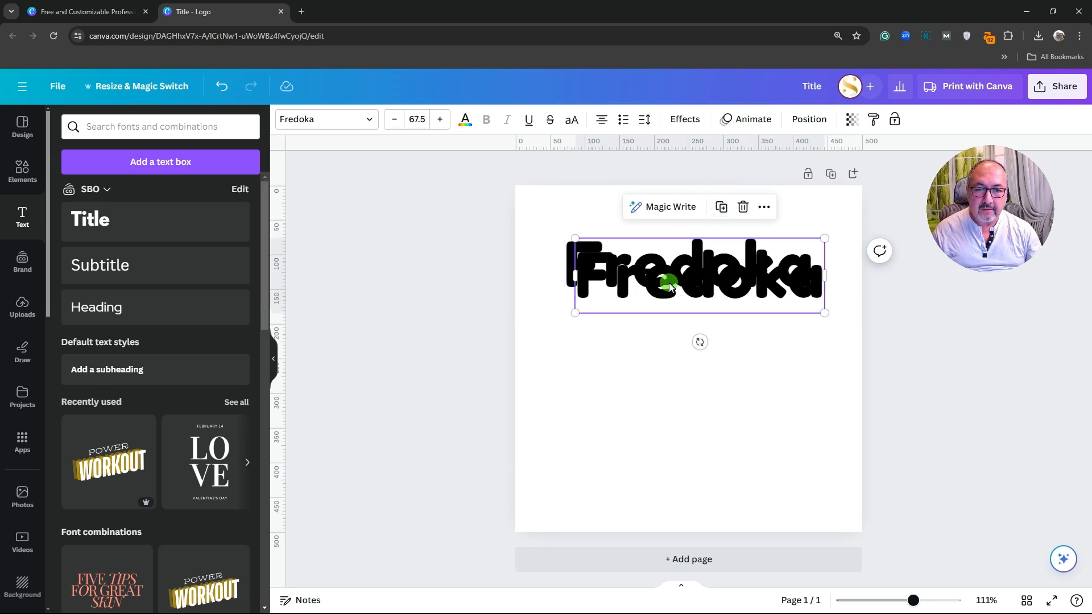
left_click_drag(663, 283, 681, 364)
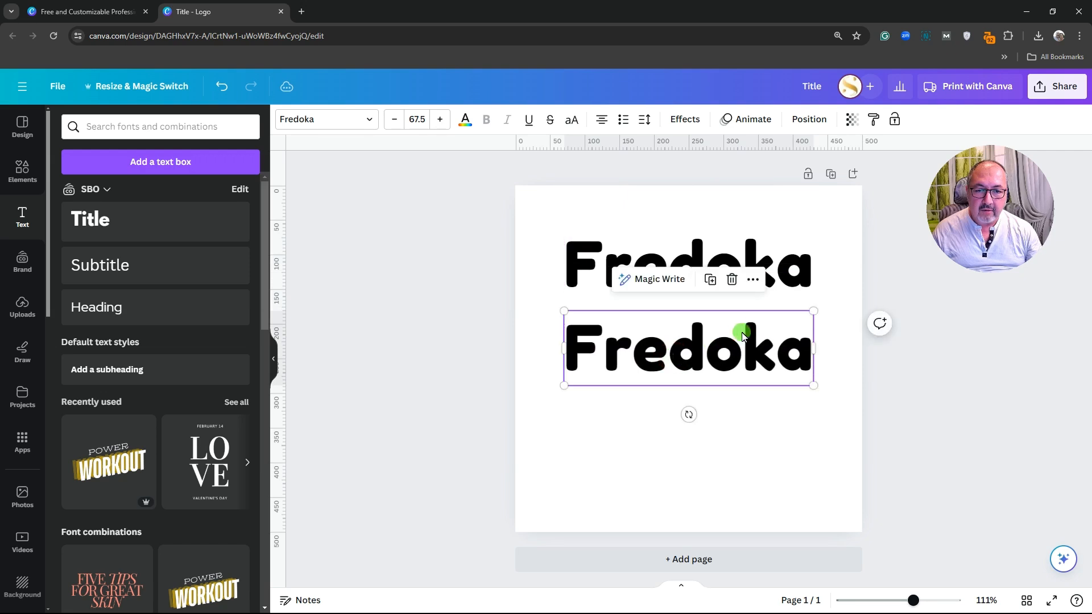
left_click_drag(791, 323, 736, 340)
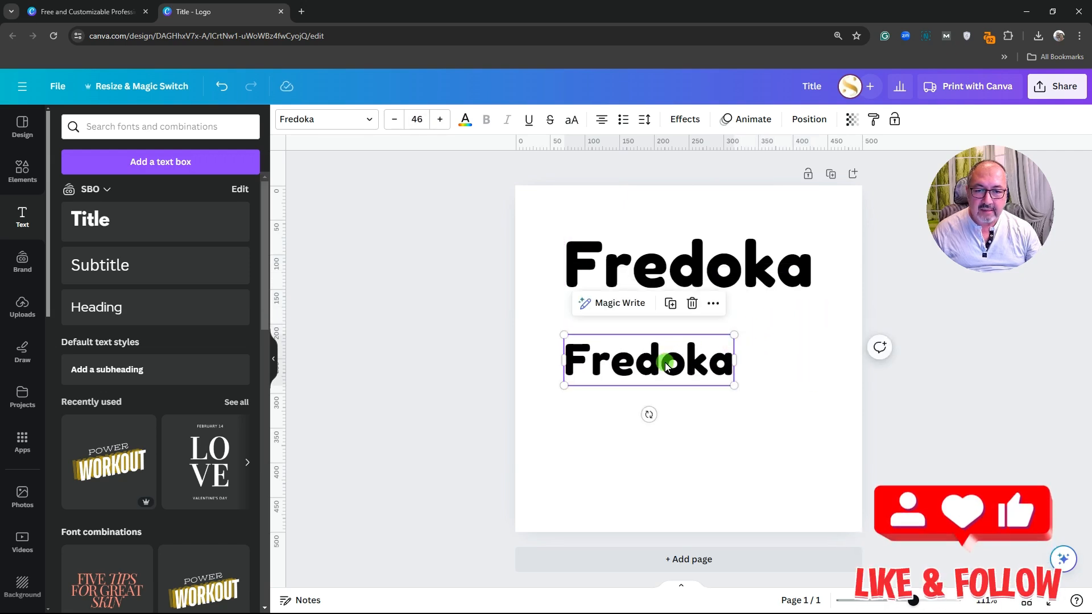
left_click_drag(663, 360, 711, 348)
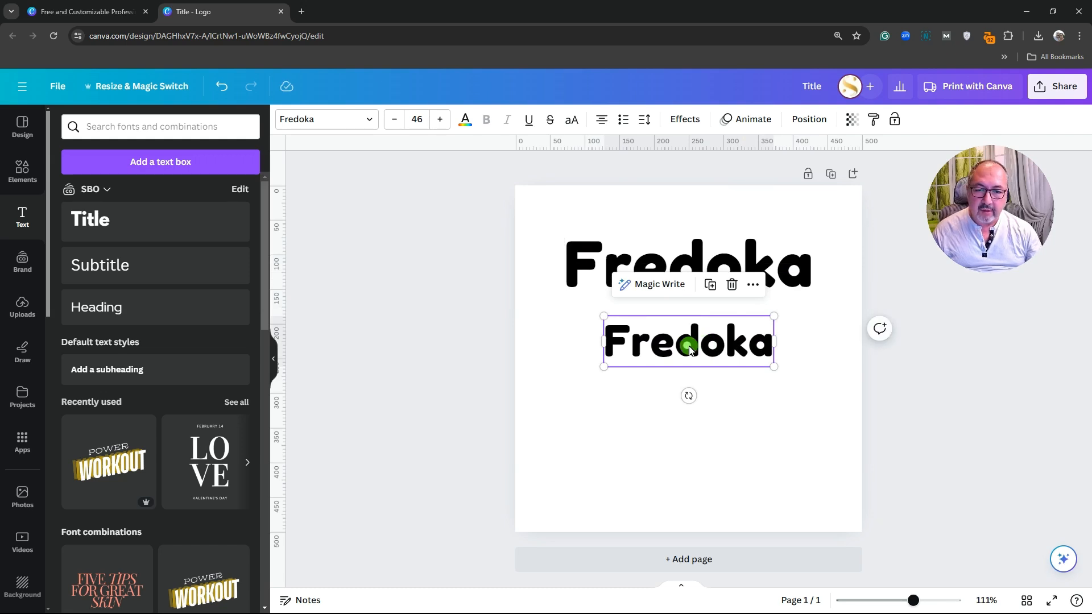
left_click(624, 420)
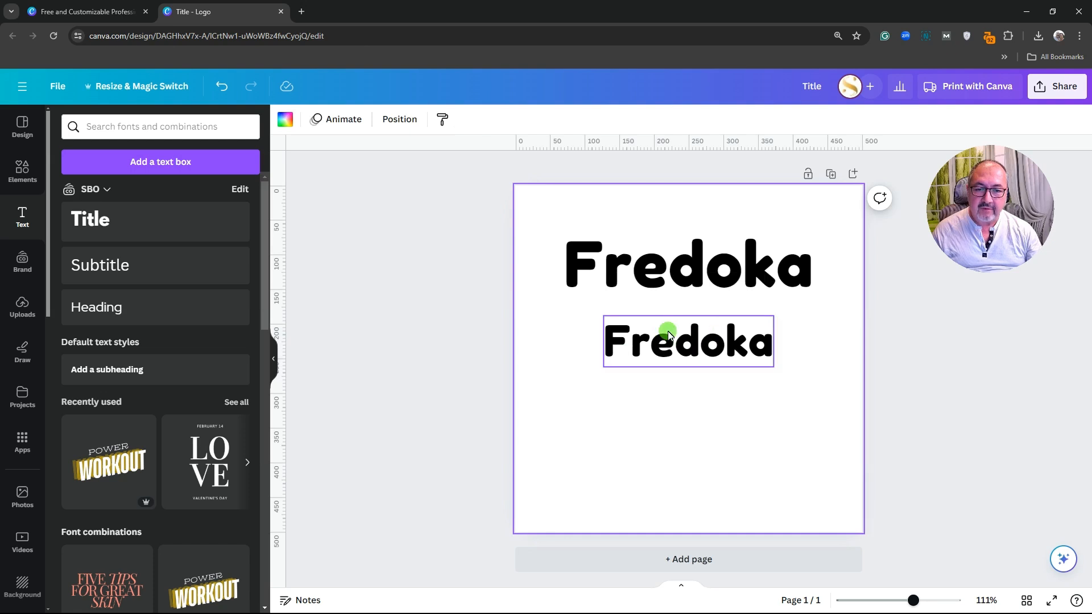
left_click(684, 345)
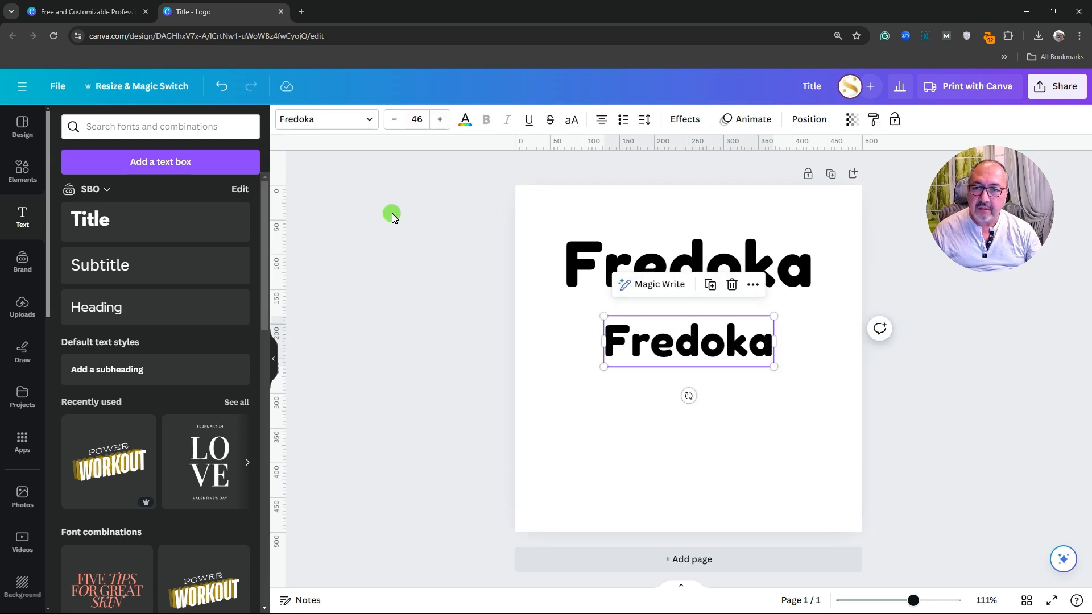
Set the copied text in Agrandir after briefly trying Bebas Neue
left_click(371, 121)
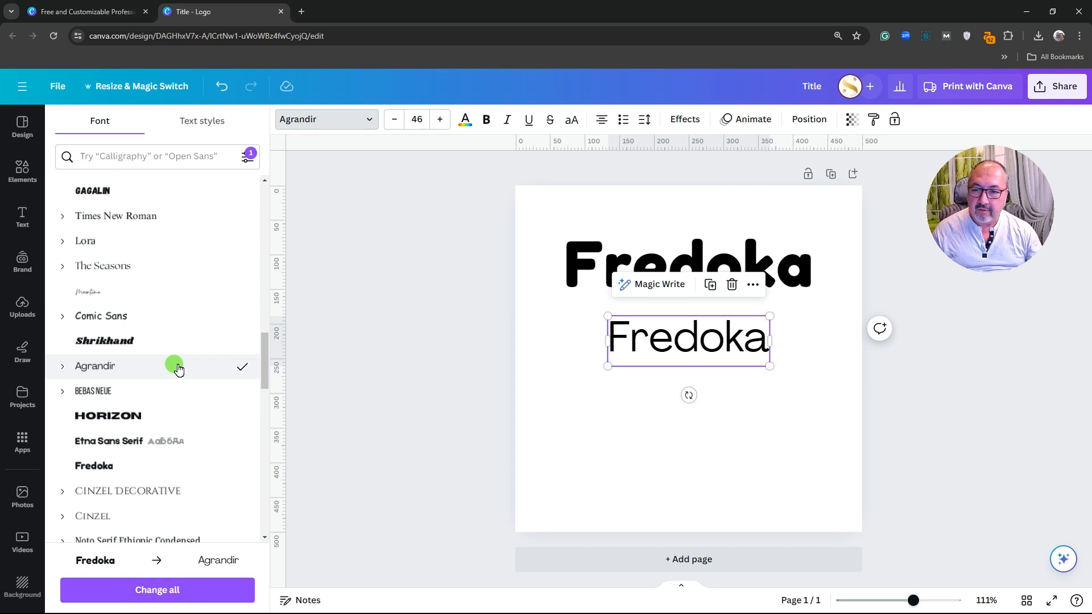
left_click(171, 391)
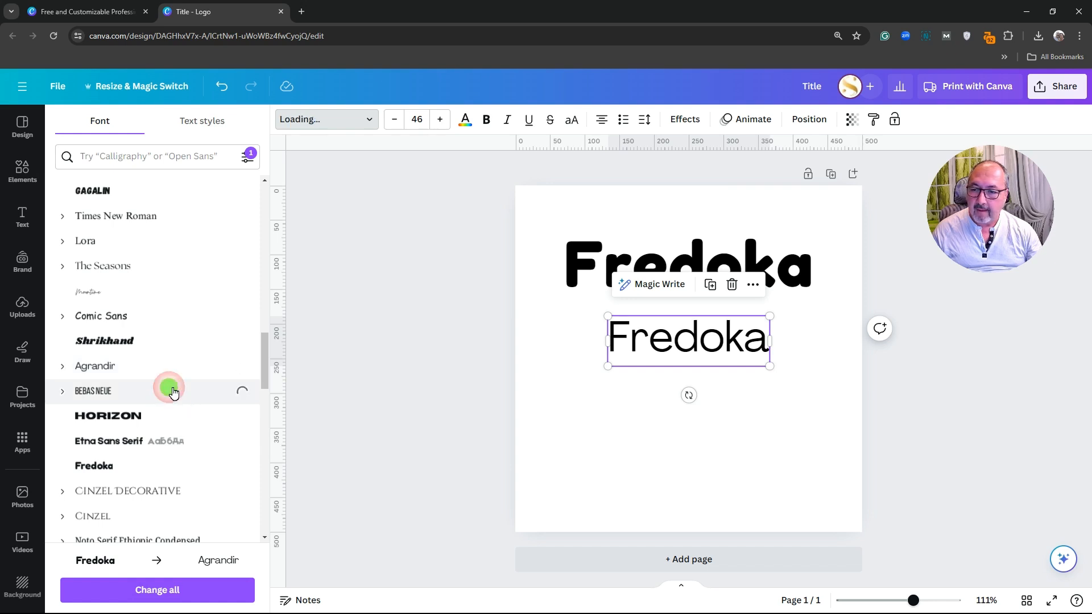
left_click(179, 371)
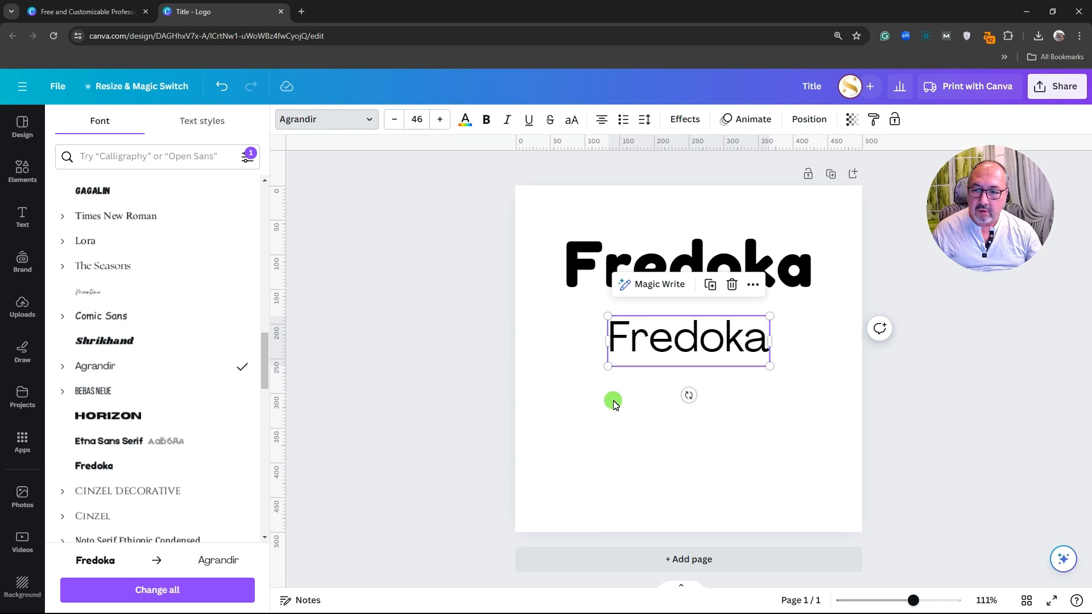
Retype the copy as 'Agrandir' and recentre it under the Fredoka heading
double_click(678, 345)
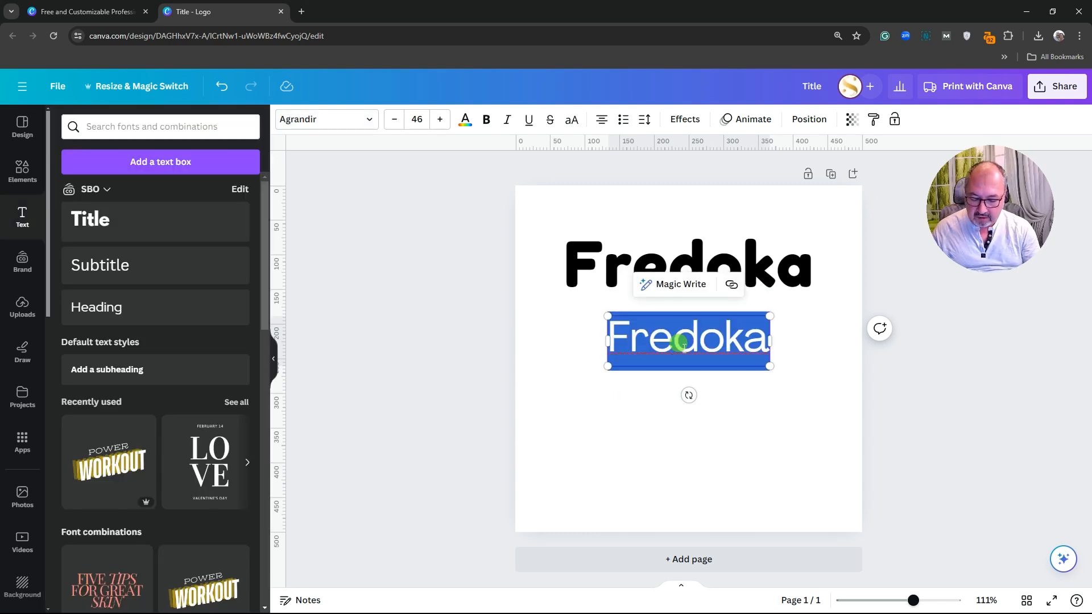
type("A")
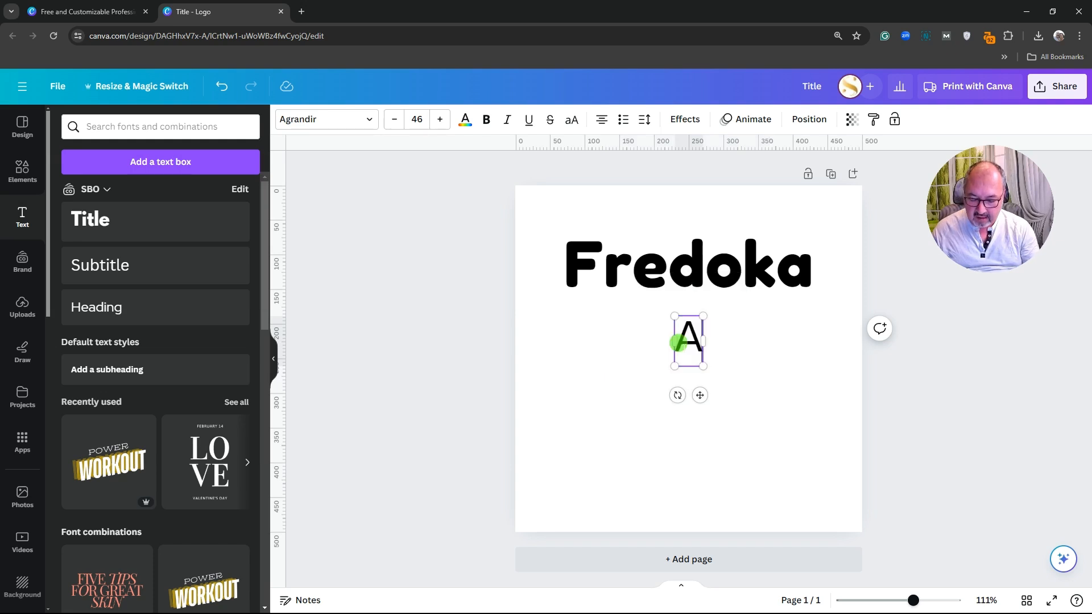
type("g")
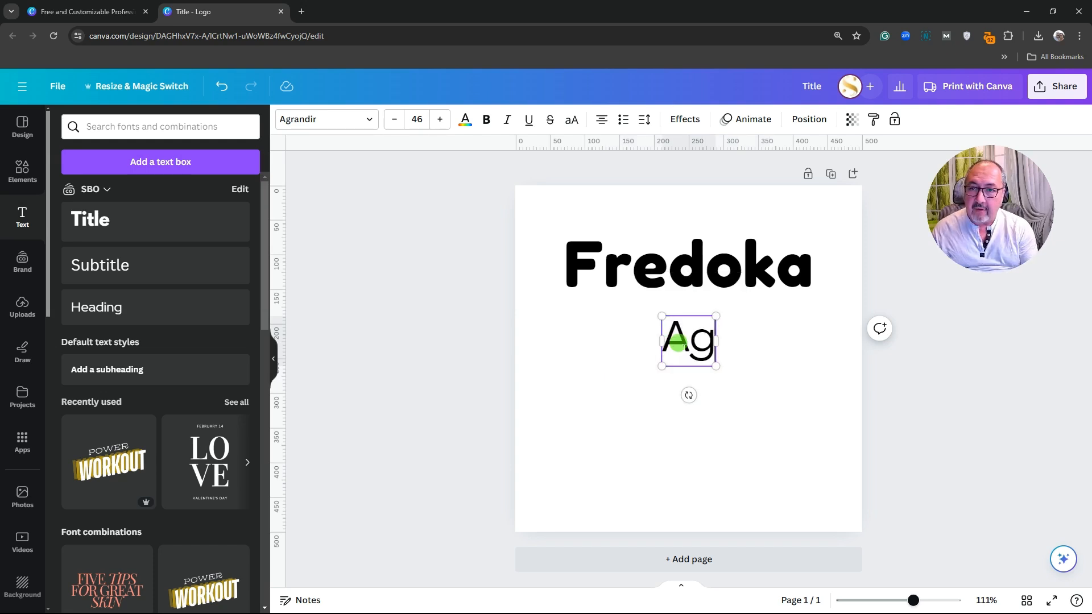
type("randi")
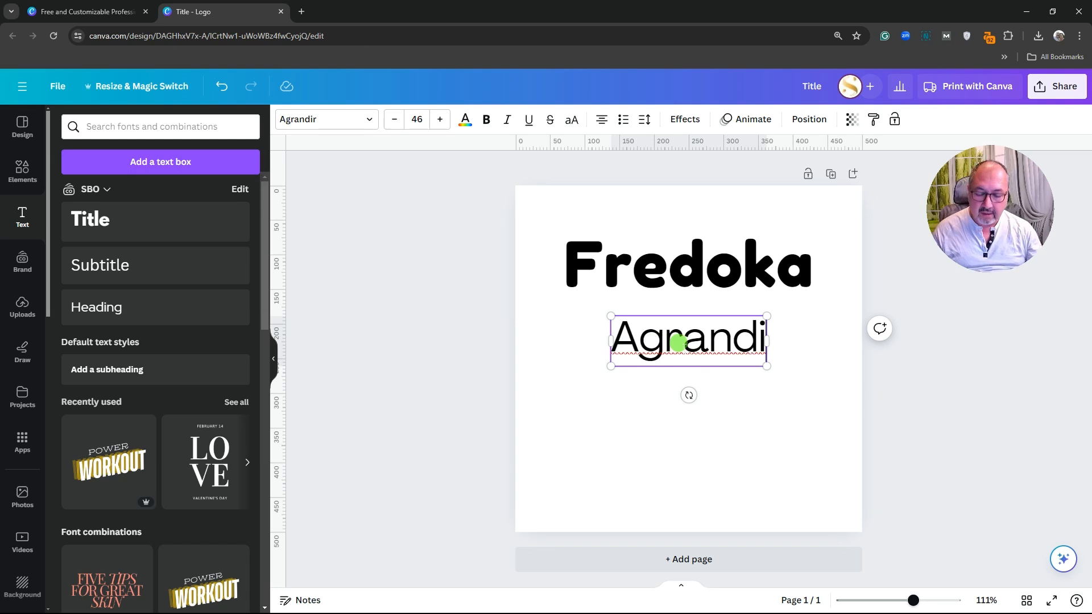
type("r")
left_click_drag(707, 357, 705, 357)
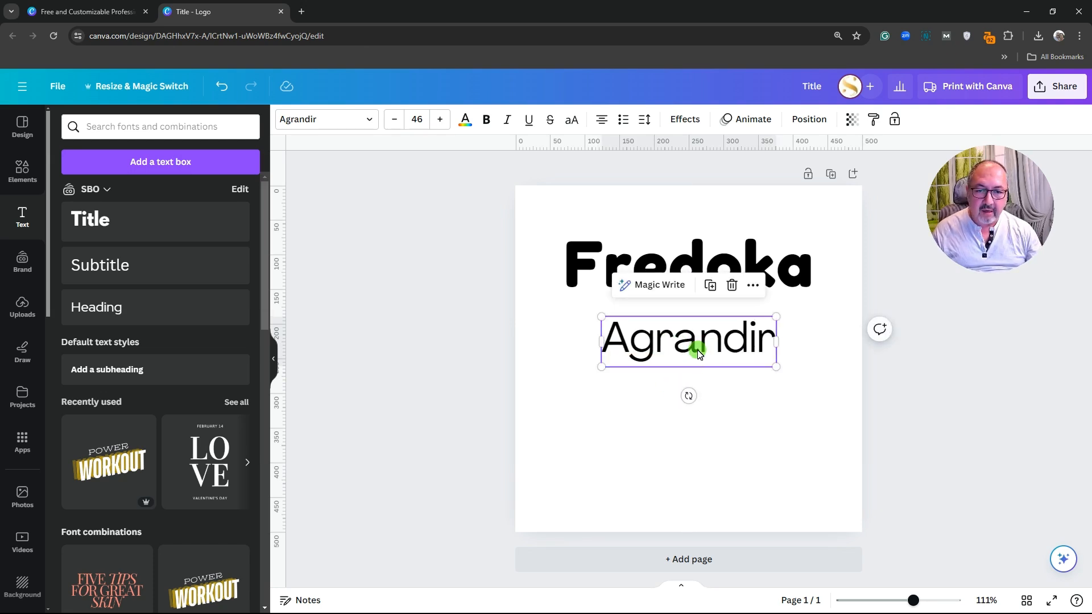
left_click(732, 406)
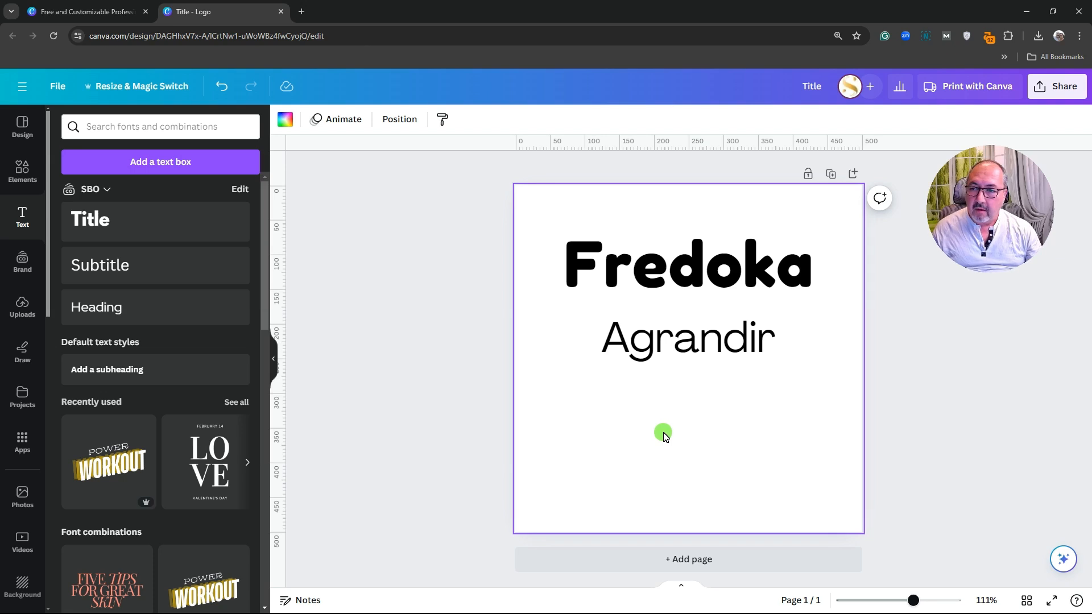
Open Elements and browse its shapes, graphics, stickers and photos sections
left_click(23, 174)
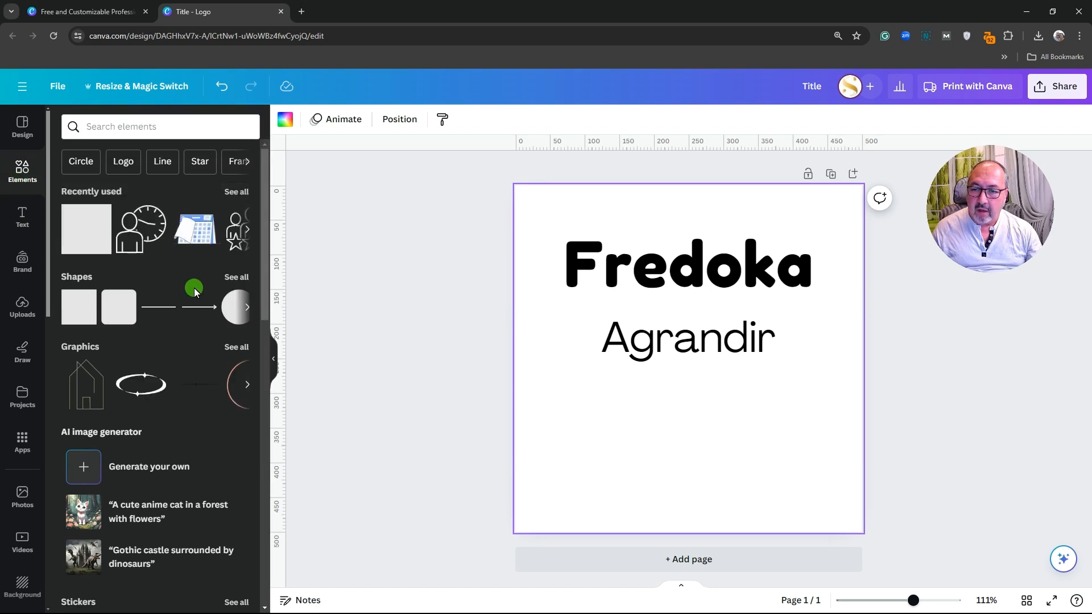
scroll(193, 289, "down", 6)
scroll(193, 293, "down", 9)
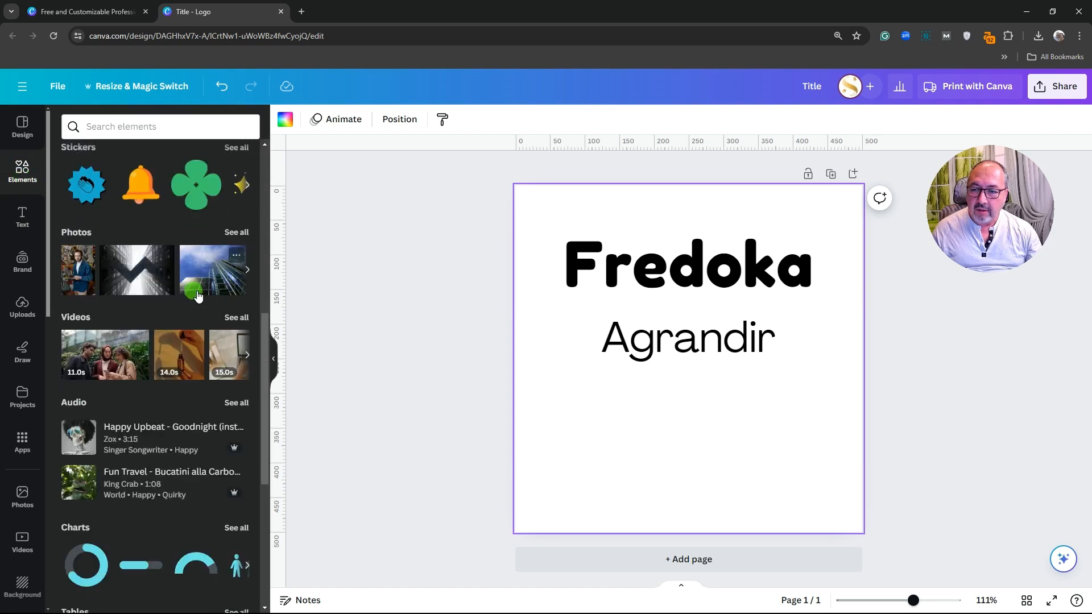
scroll(193, 295, "down", 1)
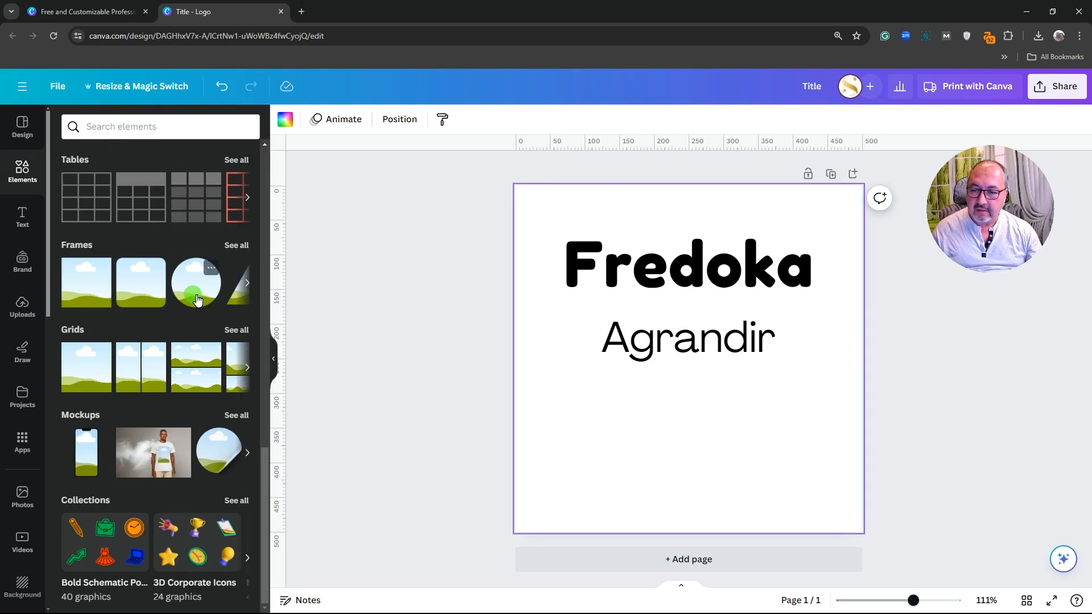
scroll(196, 298, "up", 16)
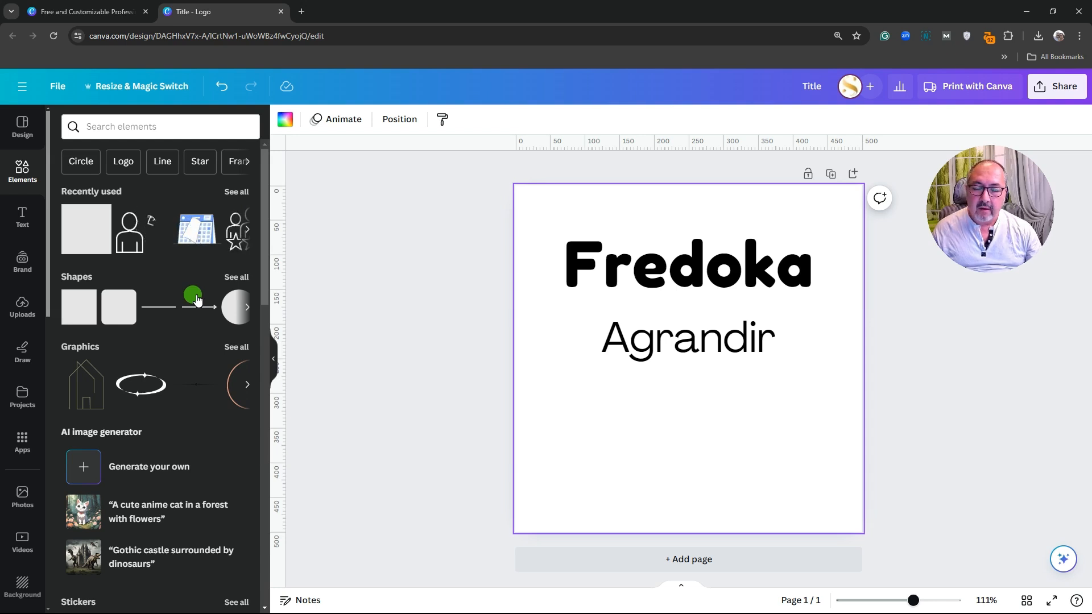
Add a red square and stretch it into a wide bar just below the Agrandir line
left_click(76, 317)
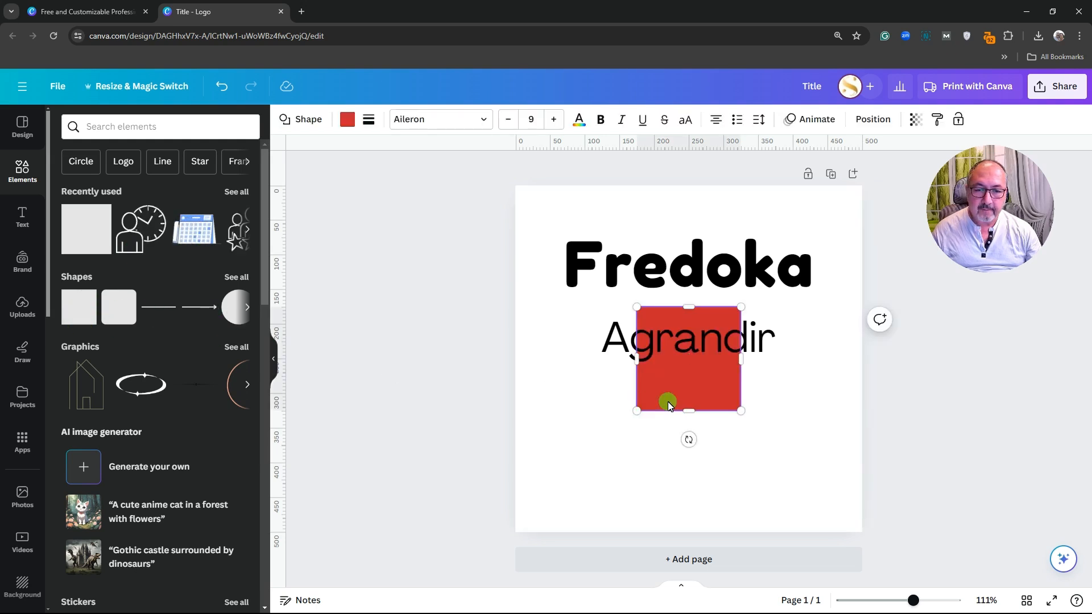
left_click_drag(668, 401, 629, 427)
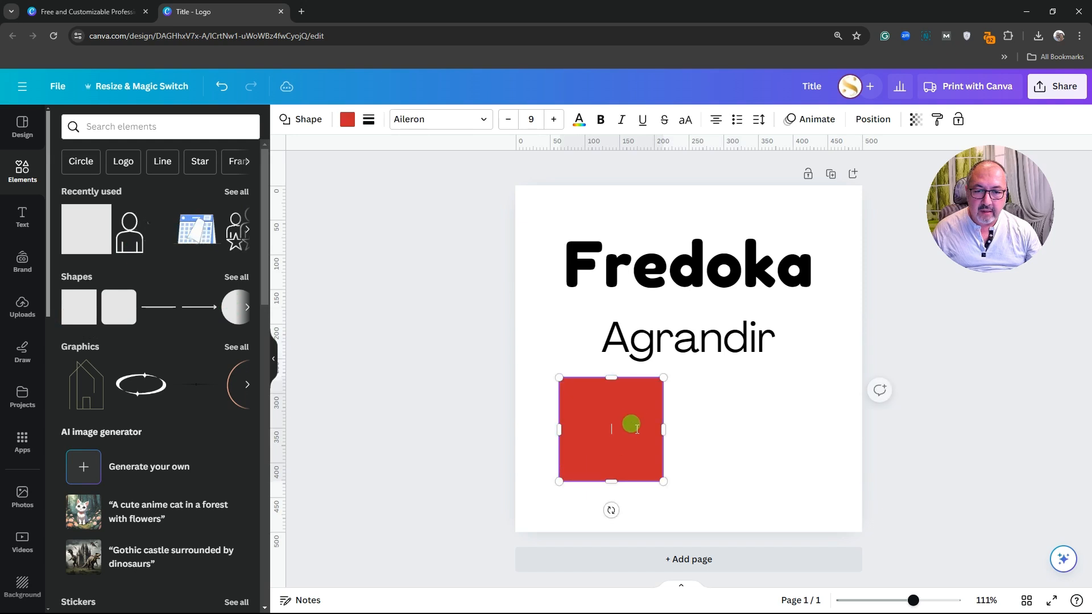
left_click_drag(665, 380, 635, 404)
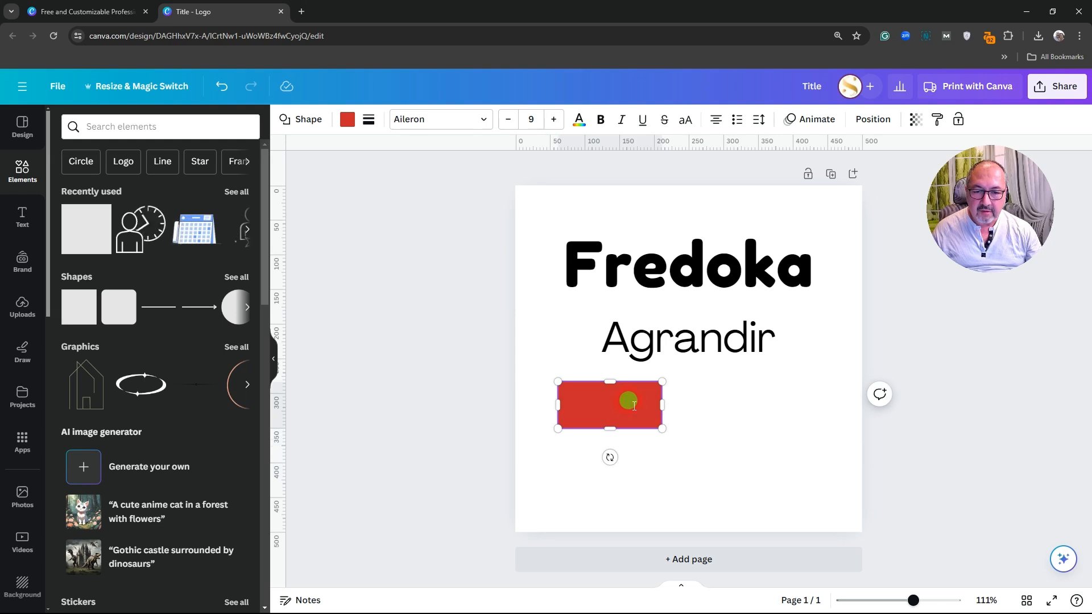
left_click(633, 451)
left_click(627, 414)
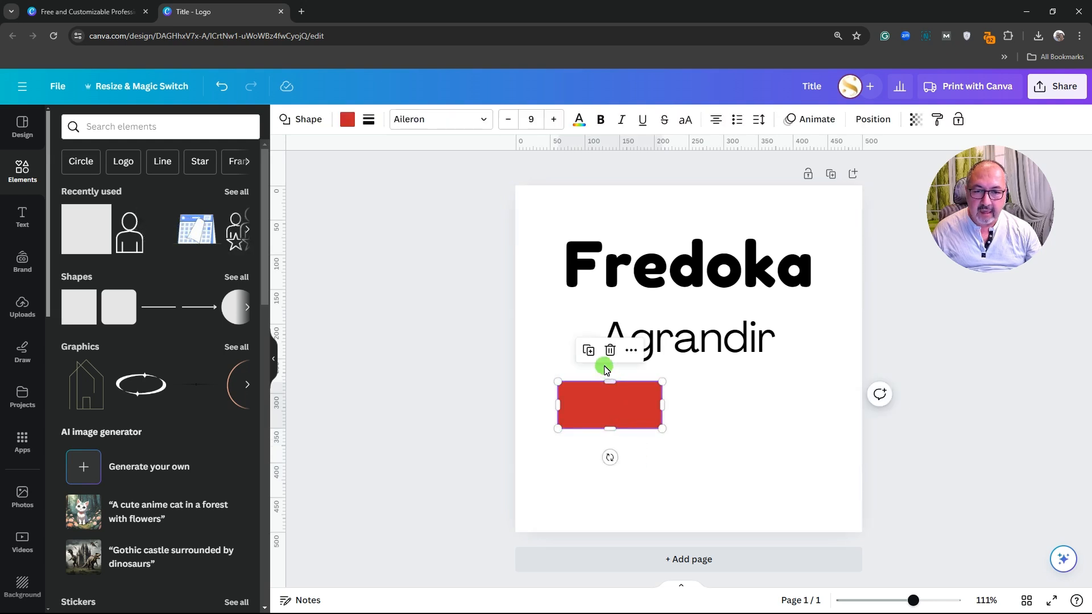
Duplicate the red bar and align the copy evenly to the right of the original
left_click(592, 354)
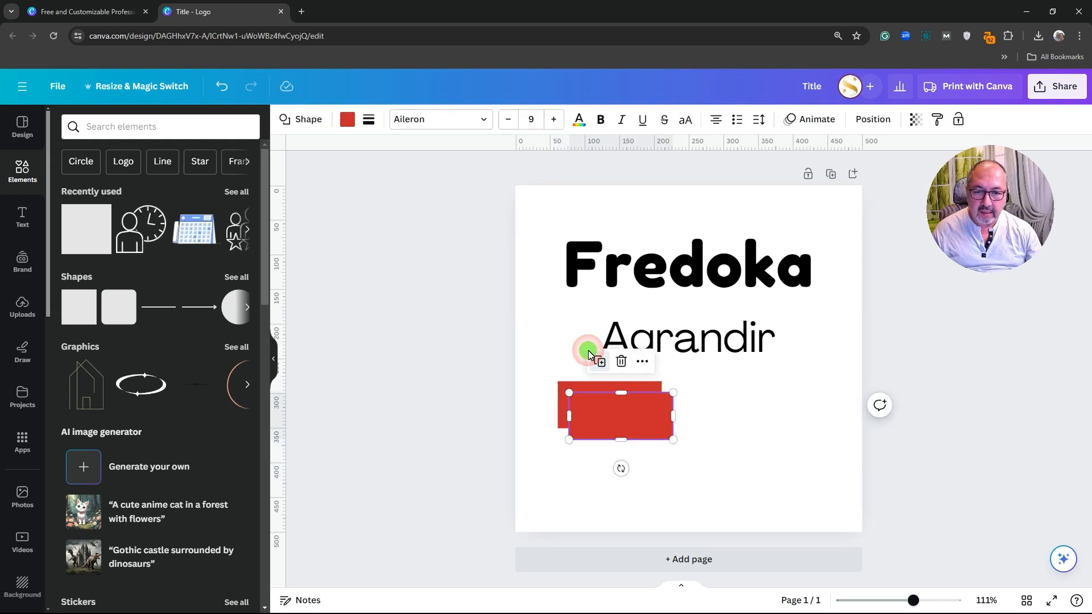
left_click_drag(609, 419, 763, 414)
left_click(624, 406)
left_click_drag(624, 408, 633, 412)
left_click_drag(750, 411, 741, 410)
left_click(622, 459)
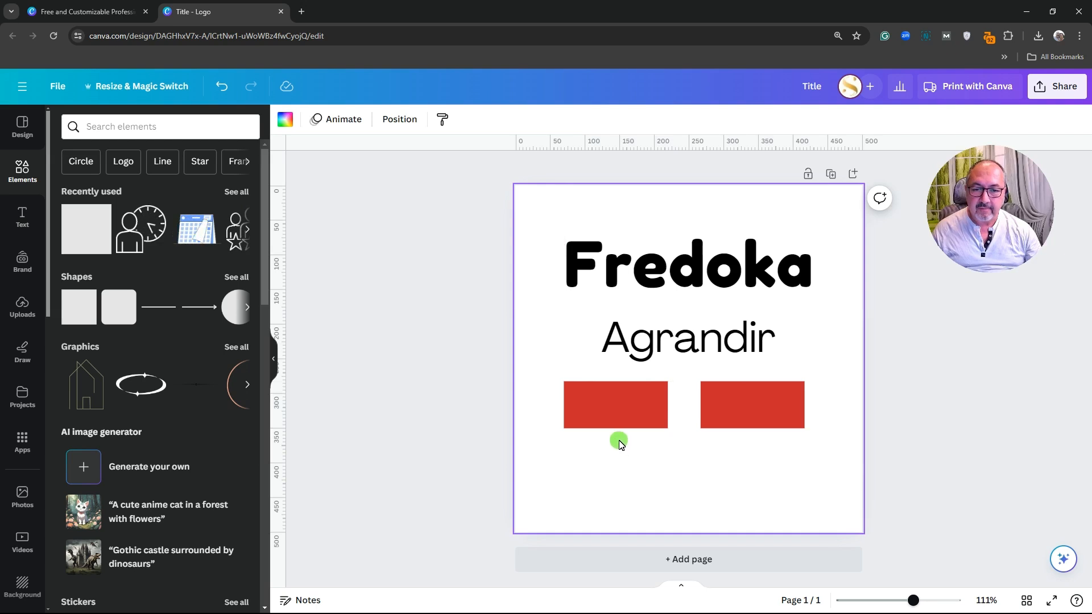
left_click(617, 410)
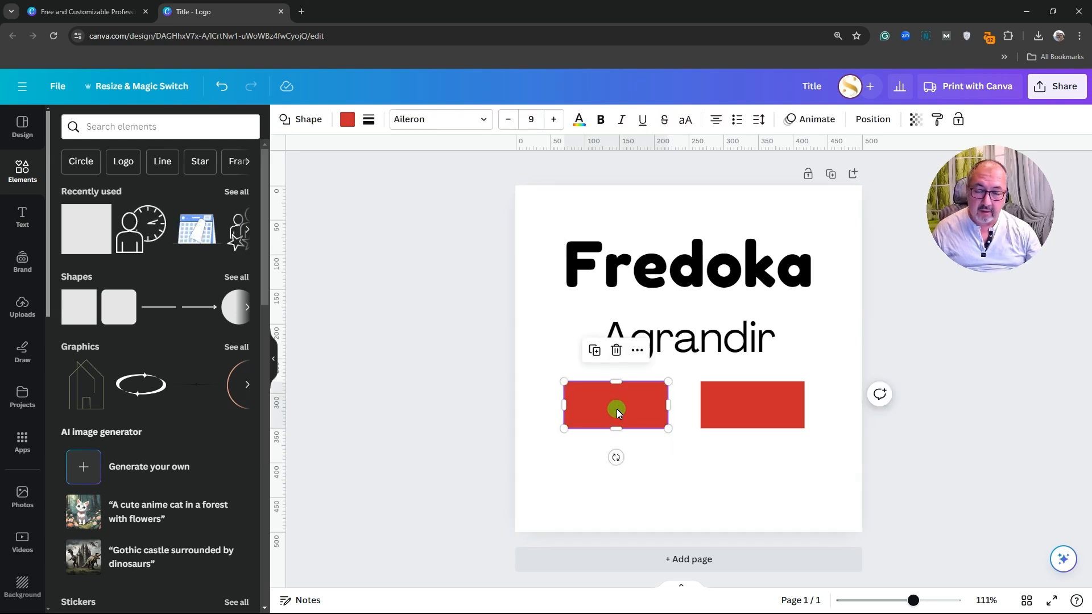
Set the left rectangle's fill to the custom green #1AAB36 in the colour picker
left_click(352, 126)
scroll(205, 340, "down", 1)
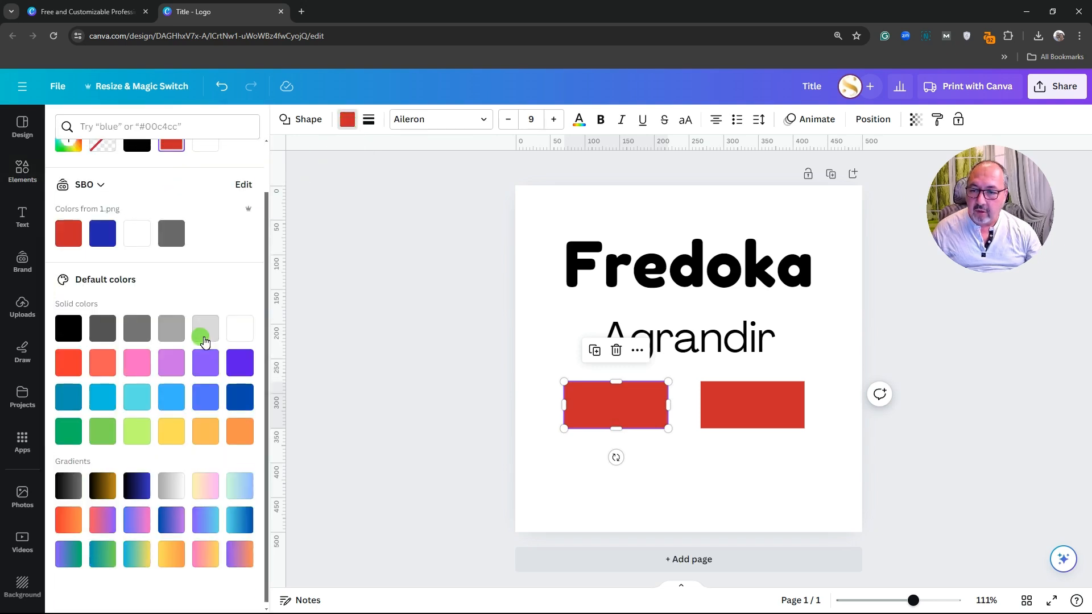
scroll(202, 341, "up", 1)
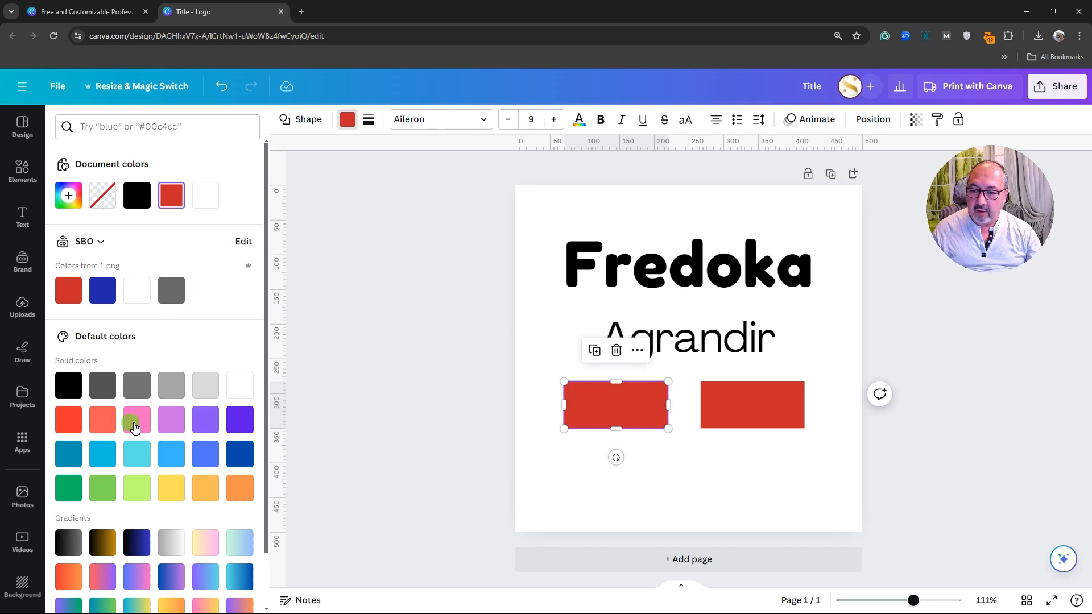
scroll(158, 524, "down", 1)
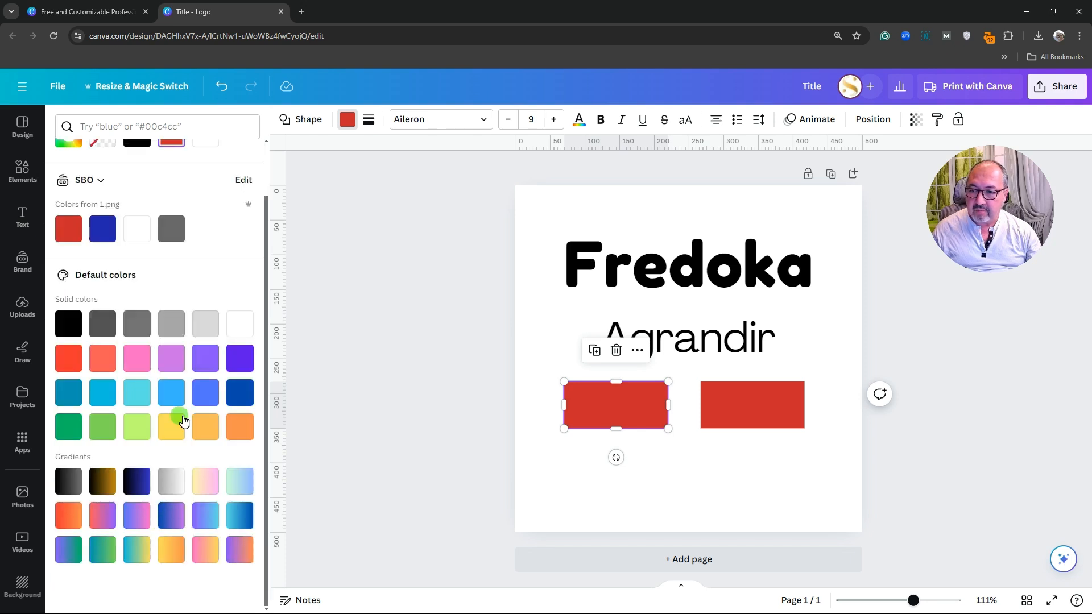
scroll(142, 424, "up", 1)
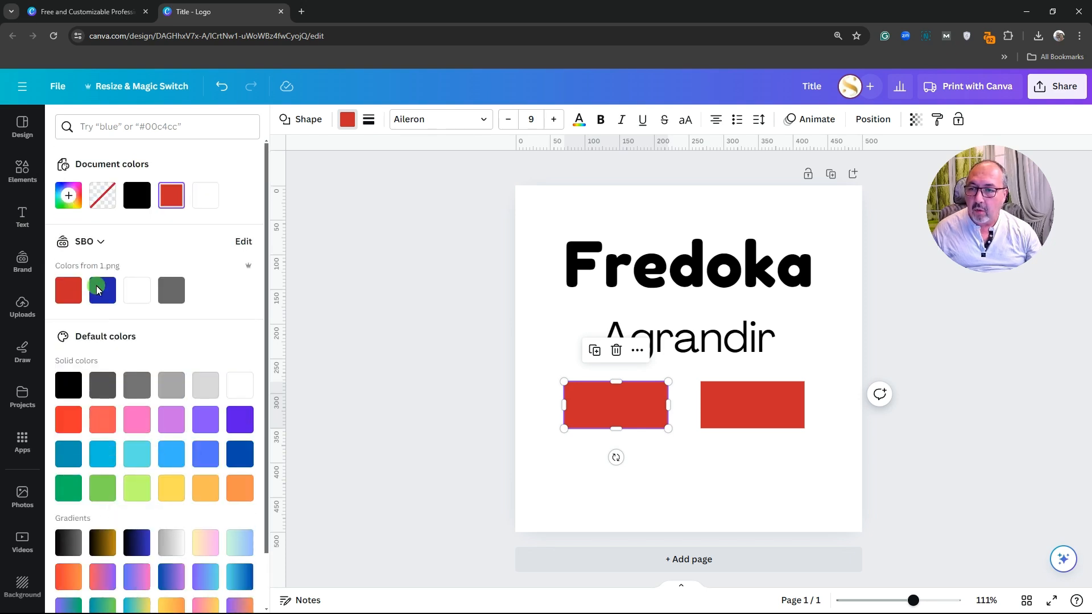
left_click(71, 198)
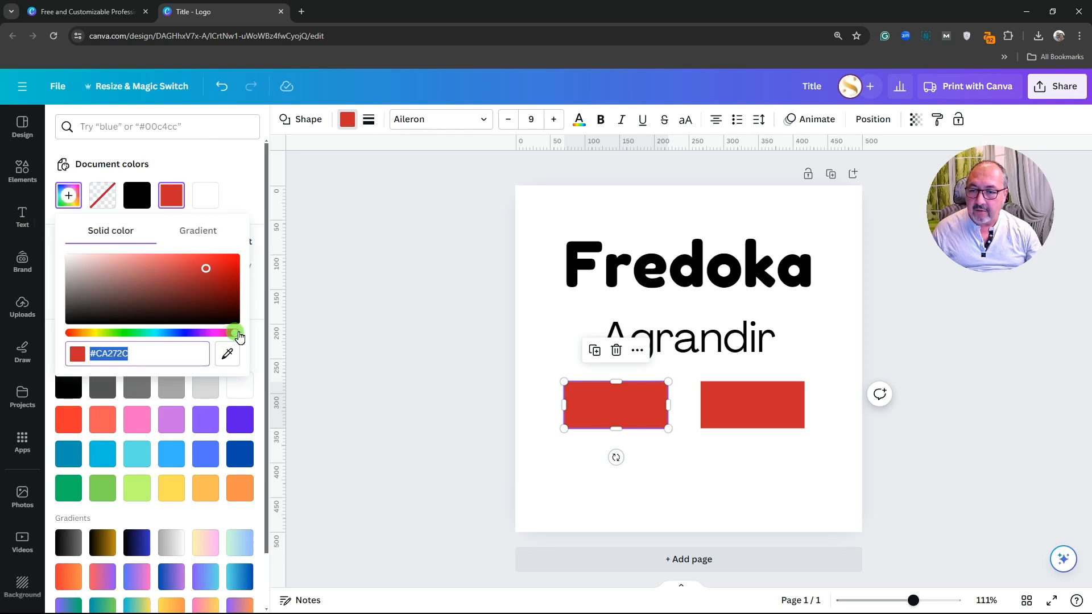
left_click_drag(229, 340, 141, 339)
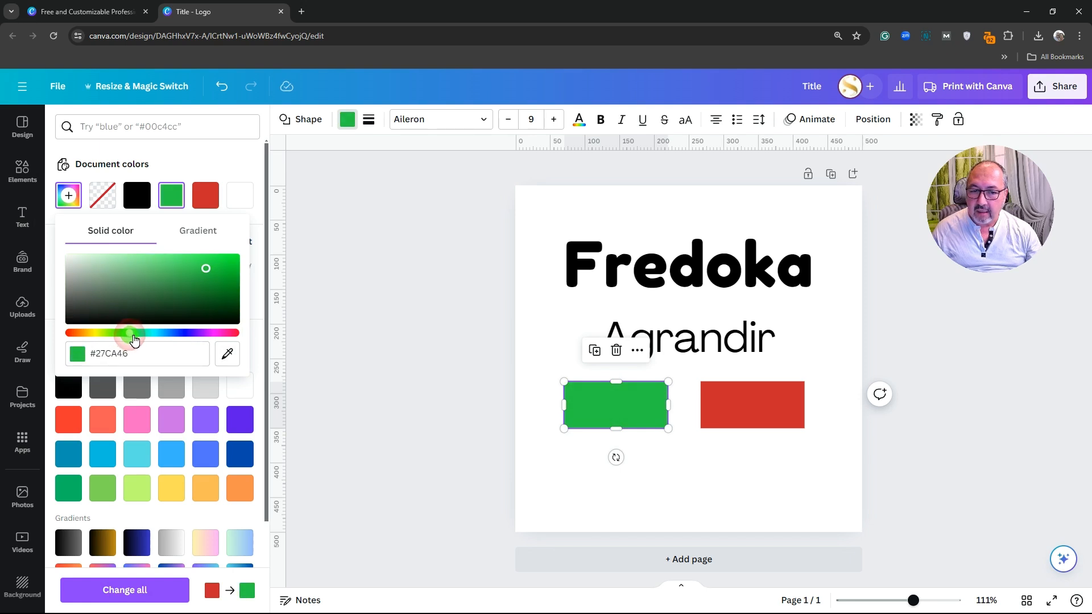
mouse_move(206, 272)
left_mouse_down()
mouse_move(224, 263)
mouse_move(229, 284)
mouse_move(202, 264)
mouse_move(123, 269)
mouse_move(166, 264)
mouse_move(224, 288)
mouse_move(152, 282)
mouse_move(224, 281)
mouse_move(212, 277)
left_mouse_up()
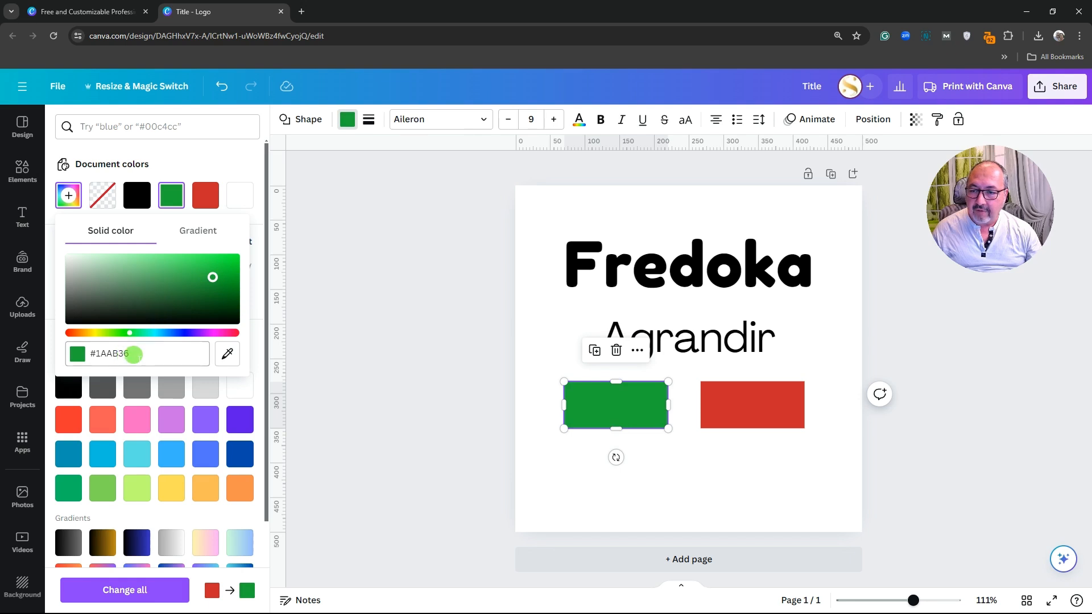
mouse_move(137, 354)
left_mouse_down()
mouse_move(117, 355)
mouse_move(142, 354)
left_mouse_up()
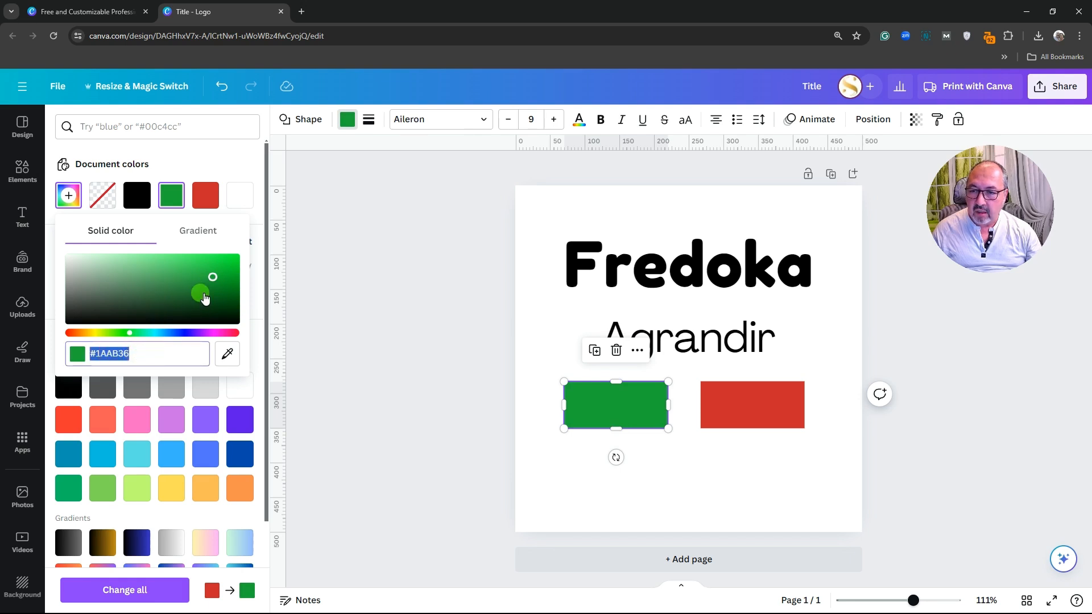
Use the eyedropper to sample a blue (#4D64DC) for the left rectangle
left_click(113, 353)
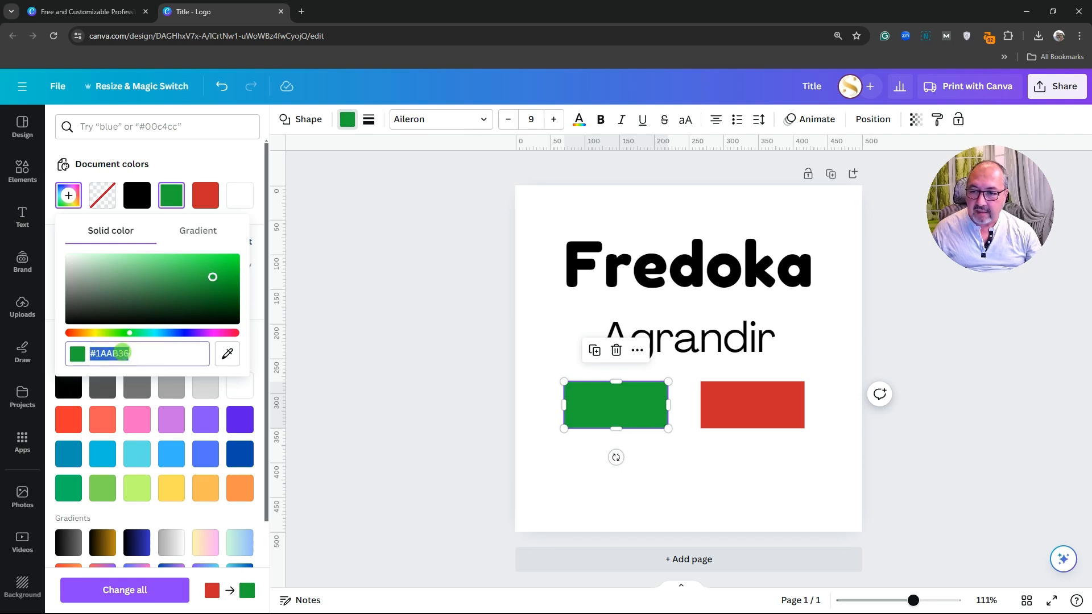
left_click(138, 353)
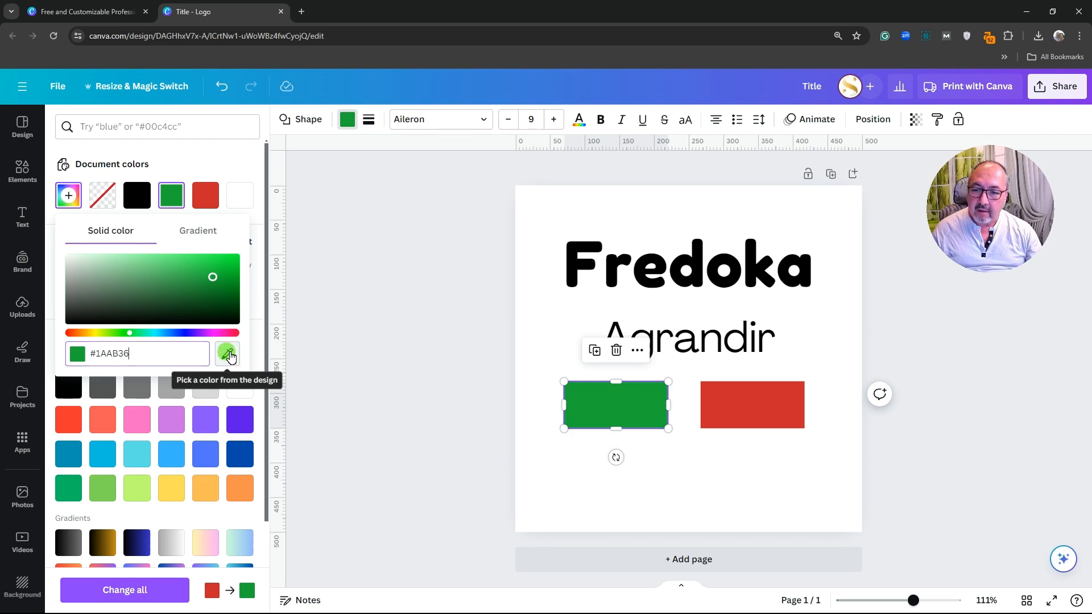
left_click(231, 357)
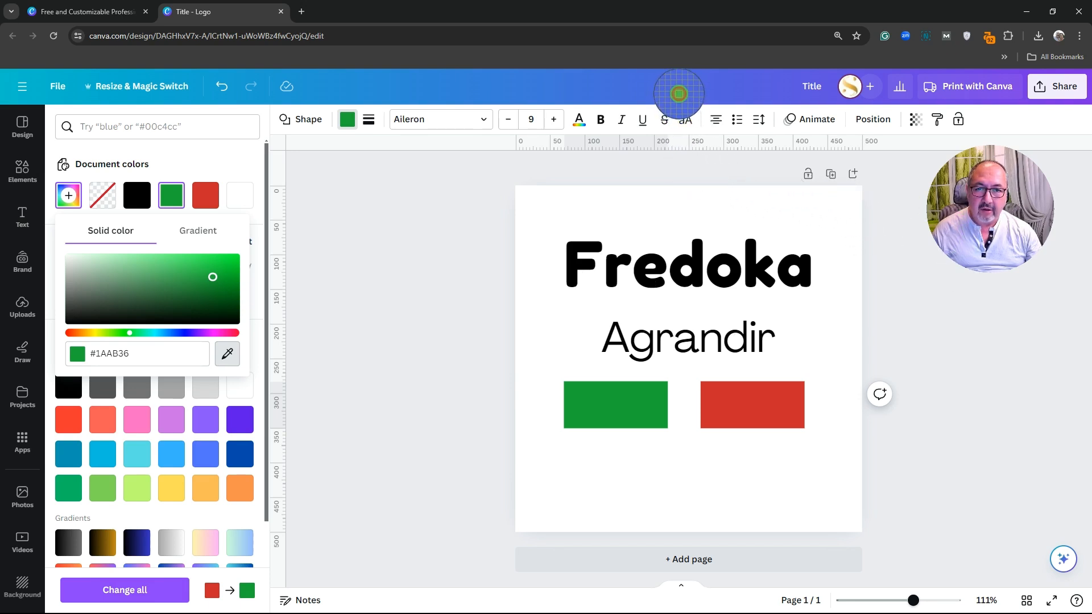
left_click(679, 93)
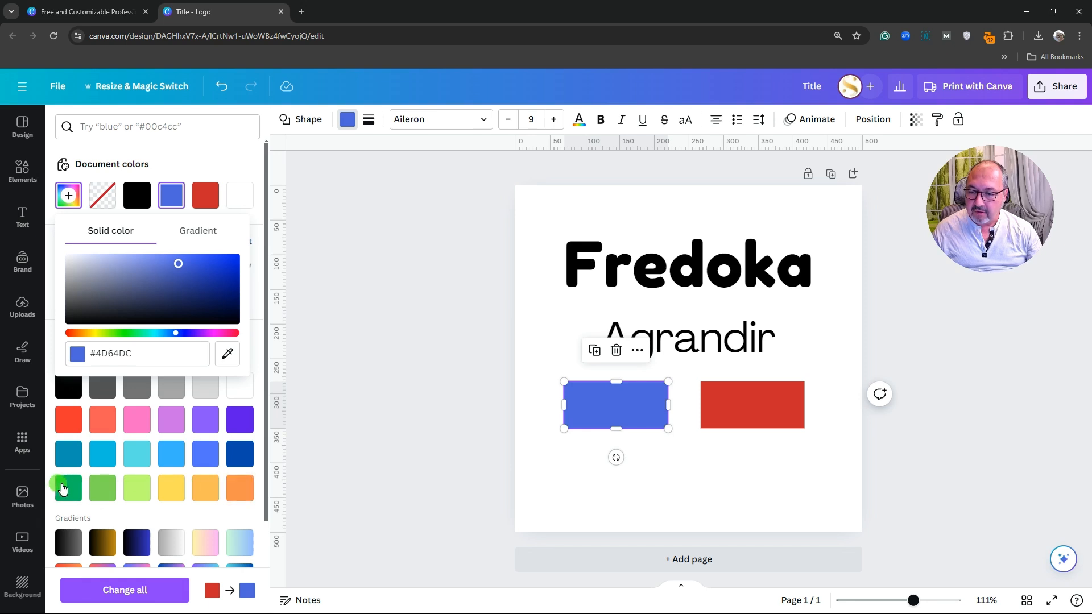
Recolour the left rectangle with the default dark green swatch and view its hex code
left_click(67, 492)
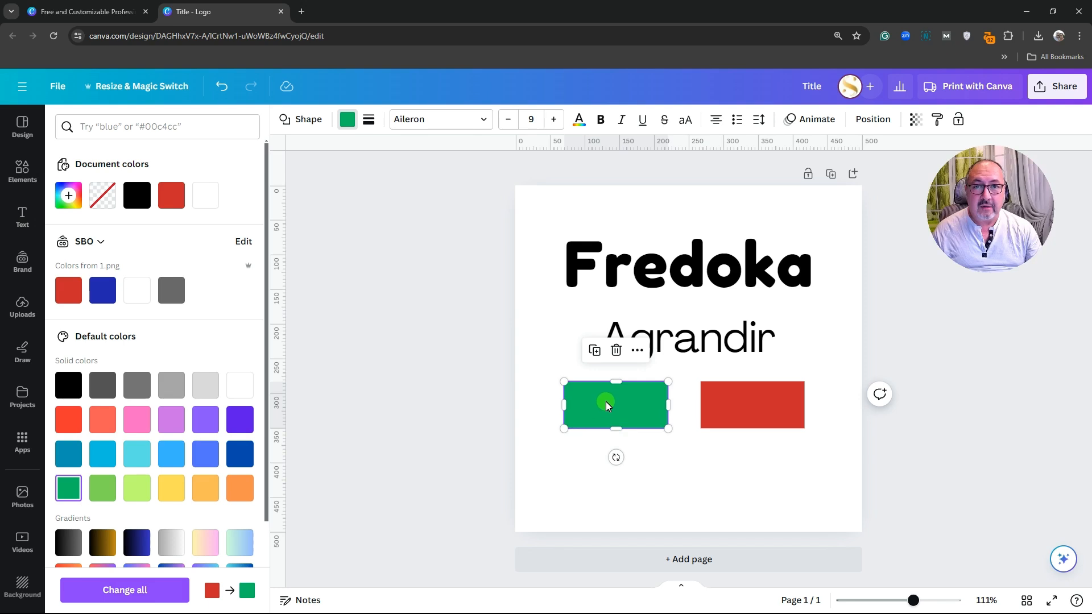
left_click(69, 196)
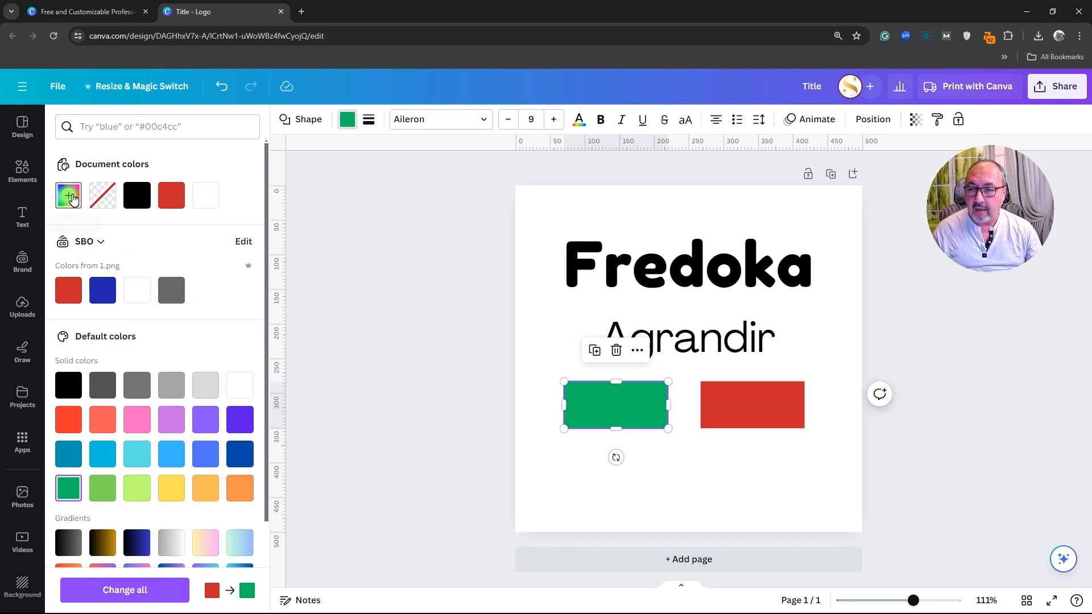
Copy the hex code #00BF63 and paste it as a label on the green rectangle
right_click(112, 355)
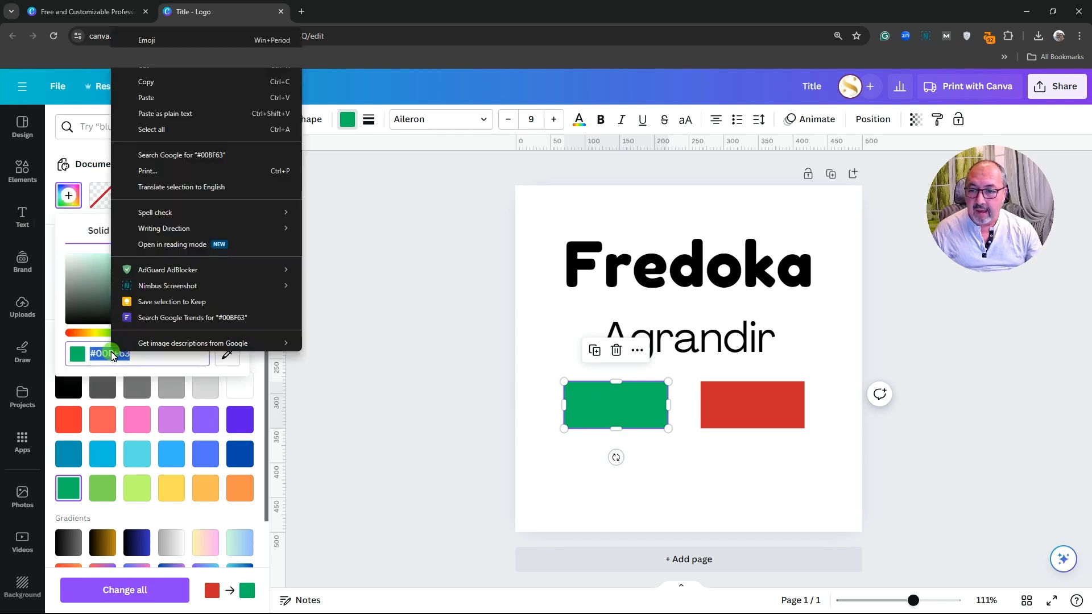
left_click(146, 97)
left_click(617, 407)
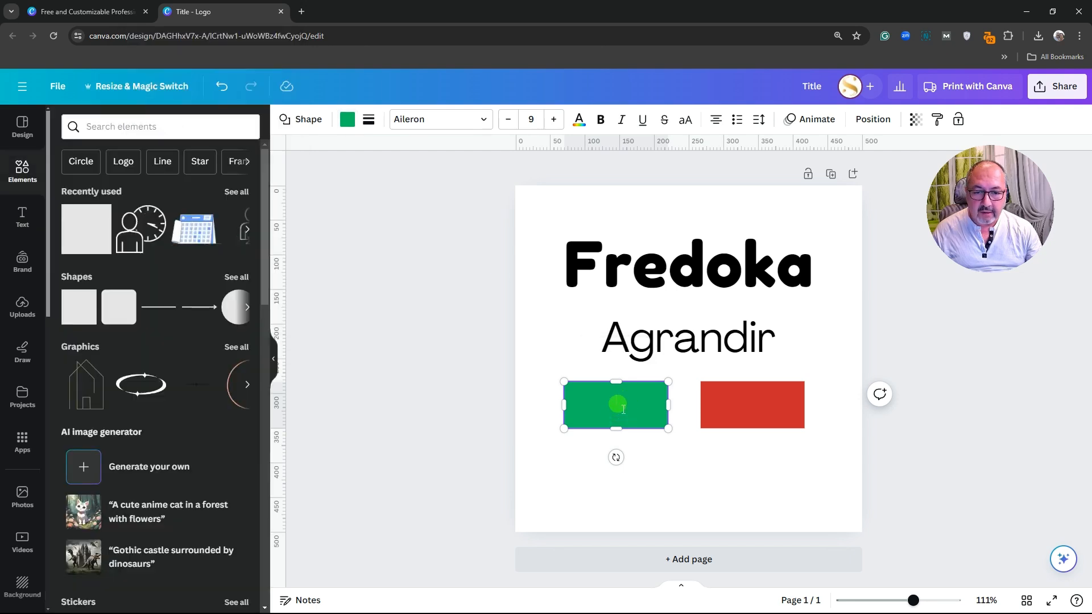
right_click(617, 403)
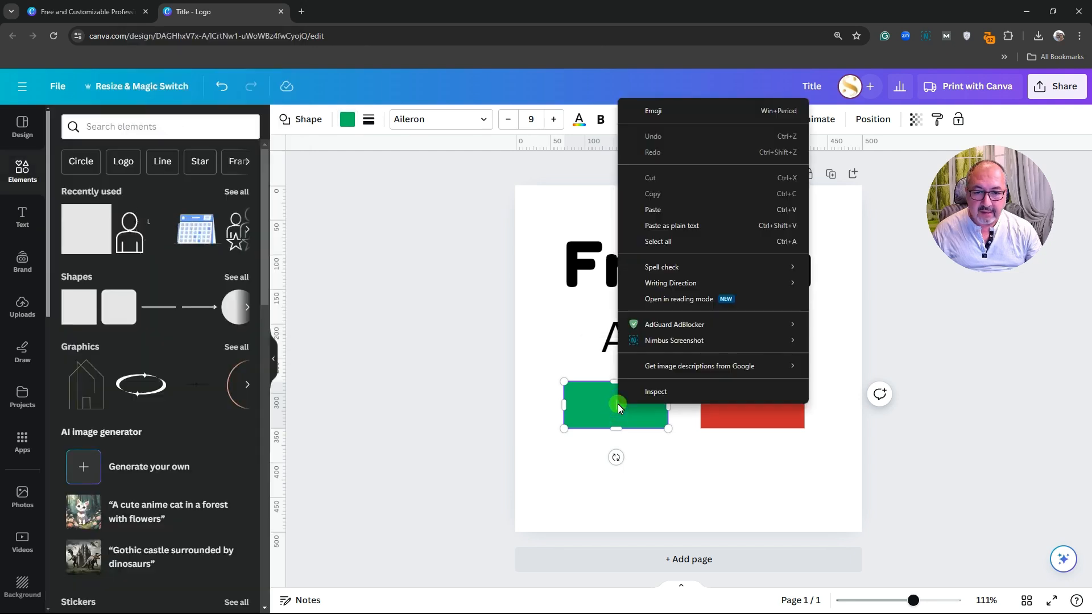
left_click(660, 213)
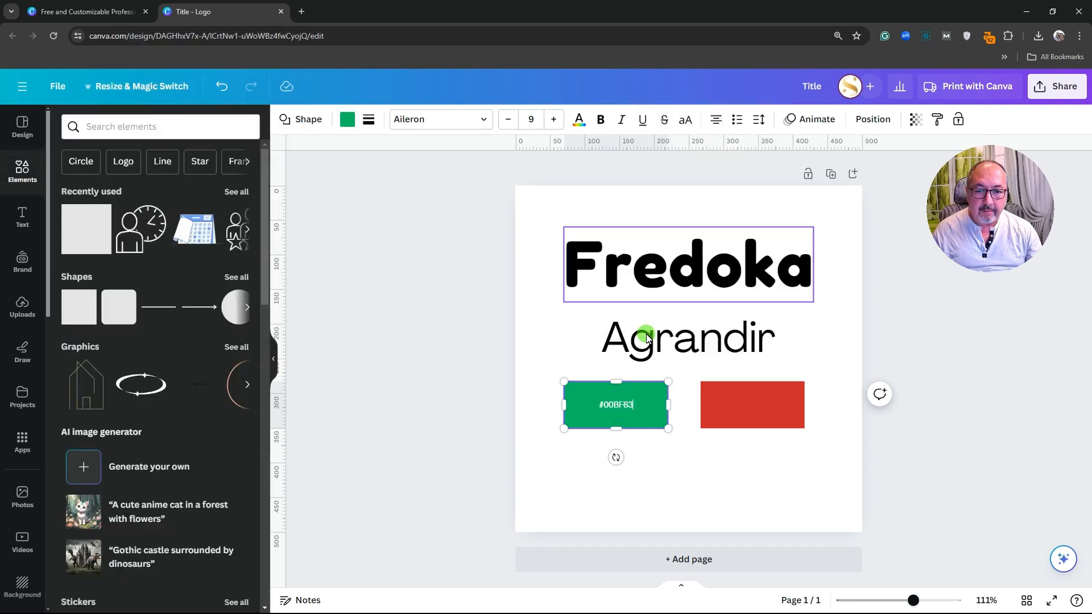
left_click(648, 459)
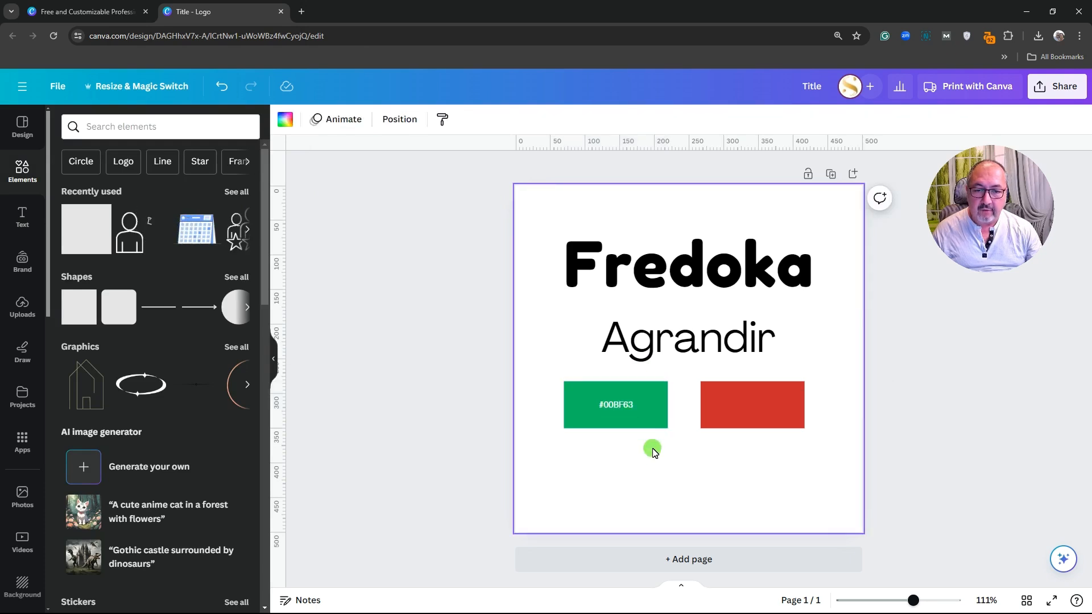
left_click(732, 424)
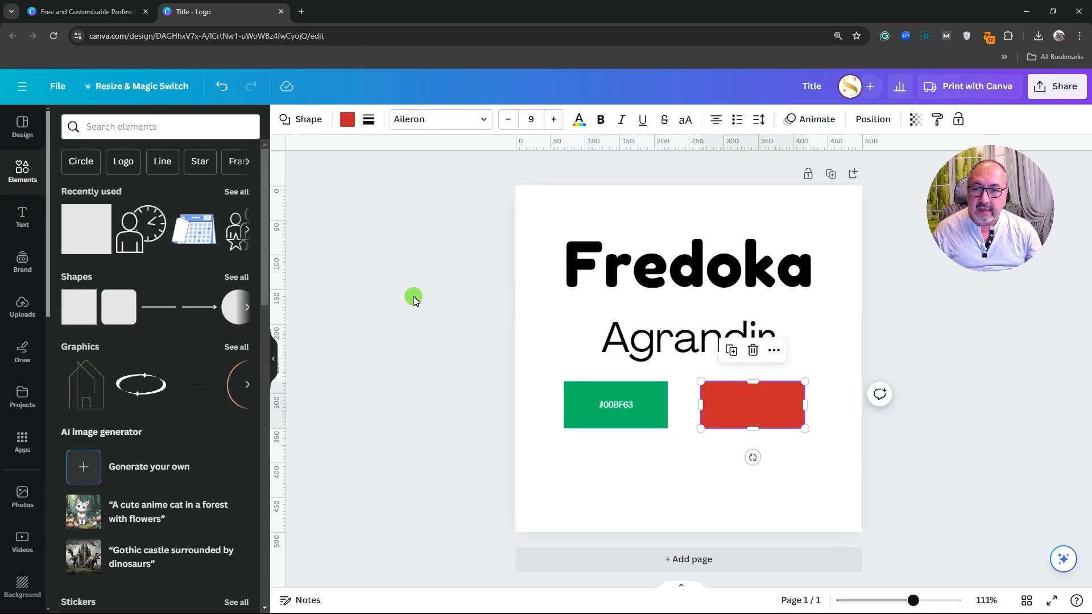
Turn the right rectangle yellow and paste its hex code #FFDE59 onto it
left_click(347, 119)
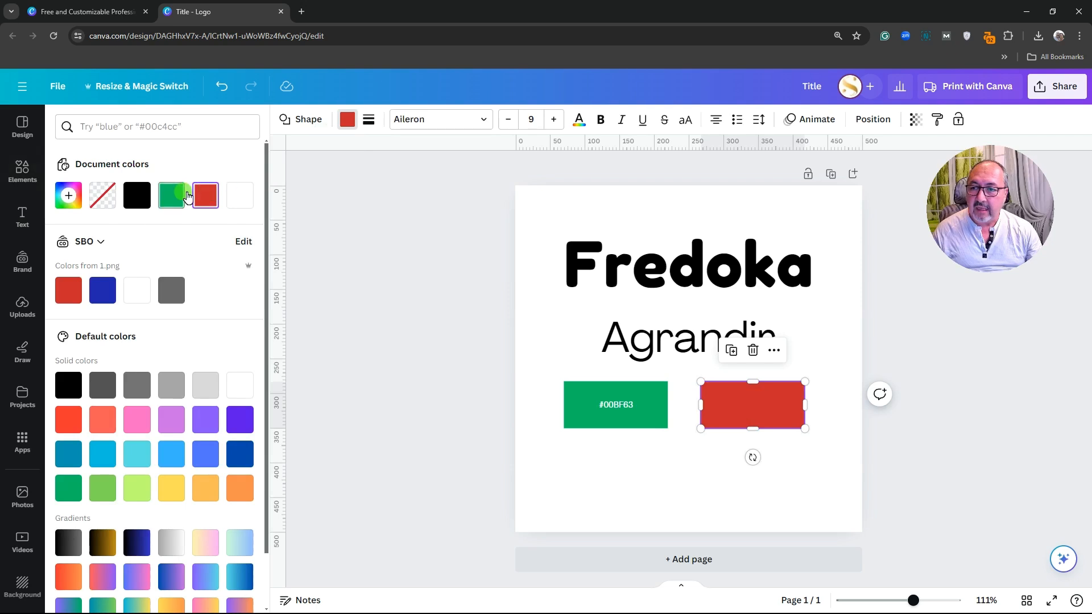
left_click(70, 197)
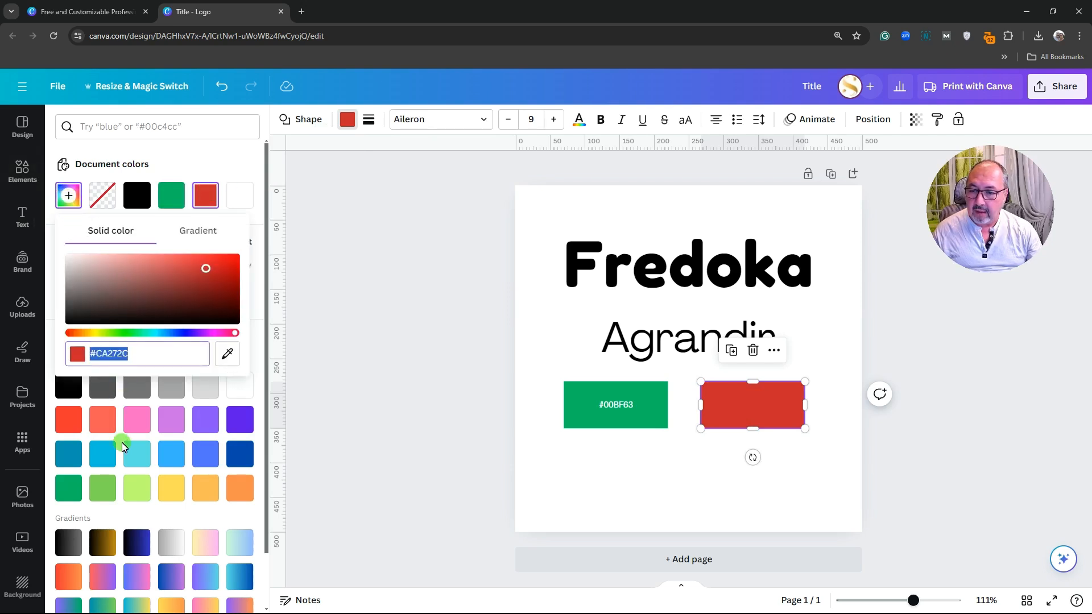
left_click(176, 491)
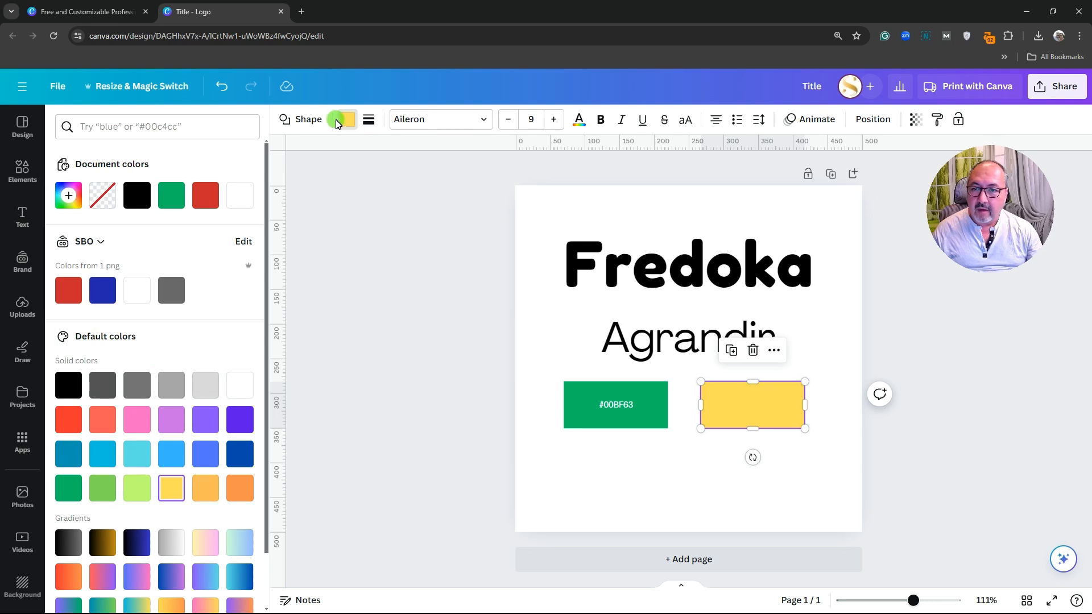
left_click(68, 195)
key("ctrl+c")
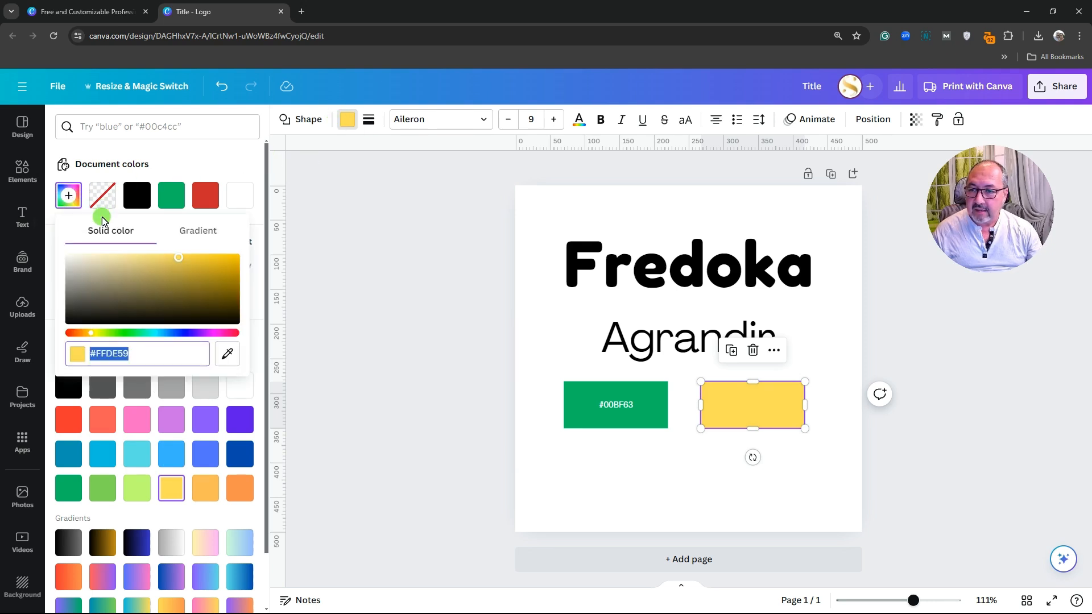
right_click(111, 356)
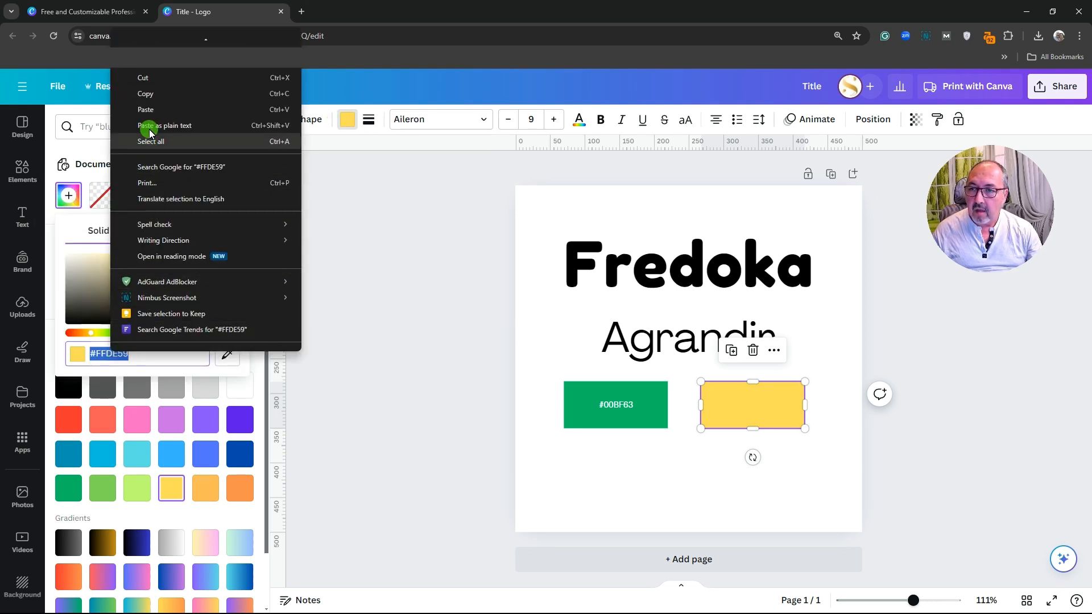
left_click(146, 97)
left_click(753, 402)
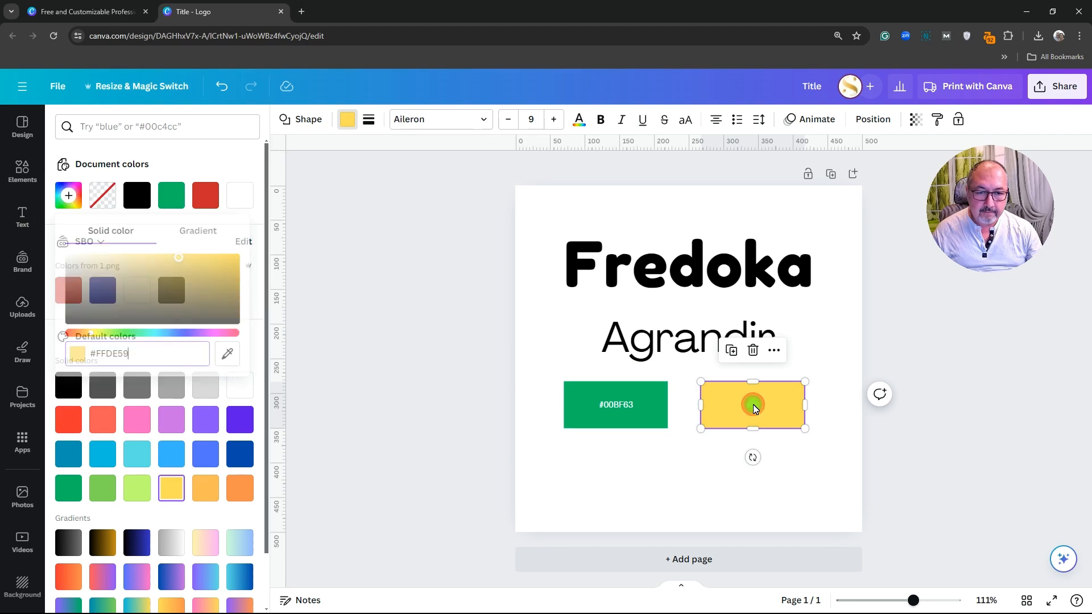
key("ctrl+v")
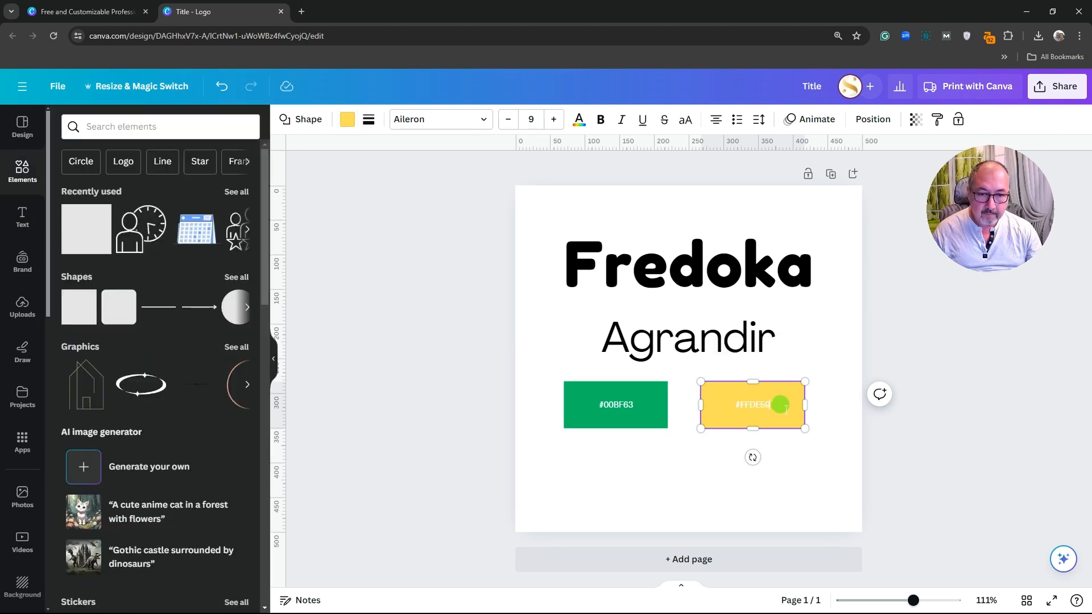
Make the #FFDE59 label text black
left_click_drag(779, 404, 735, 405)
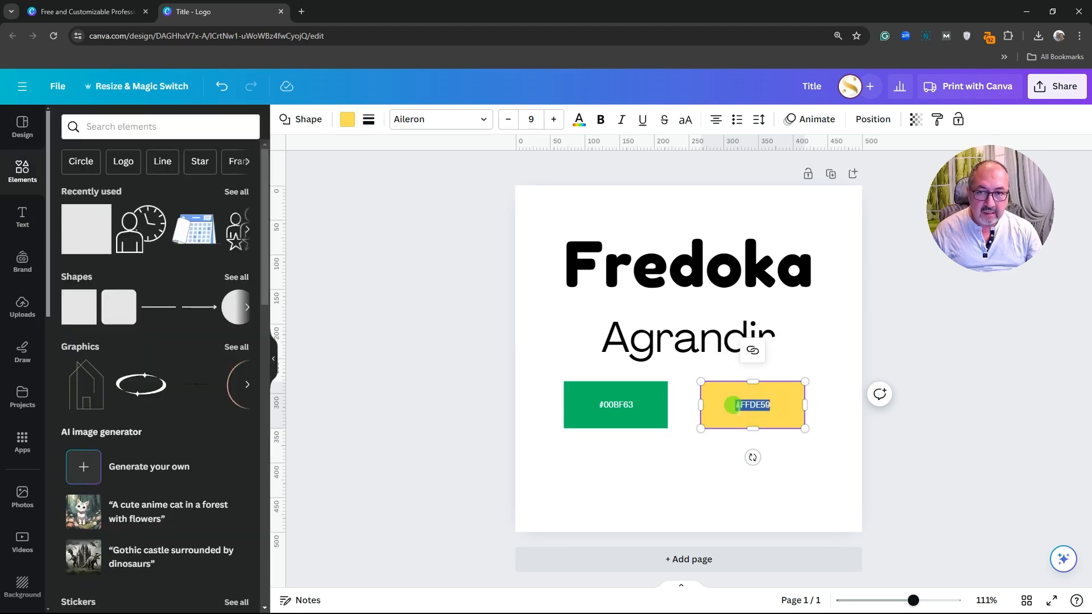
left_click(579, 120)
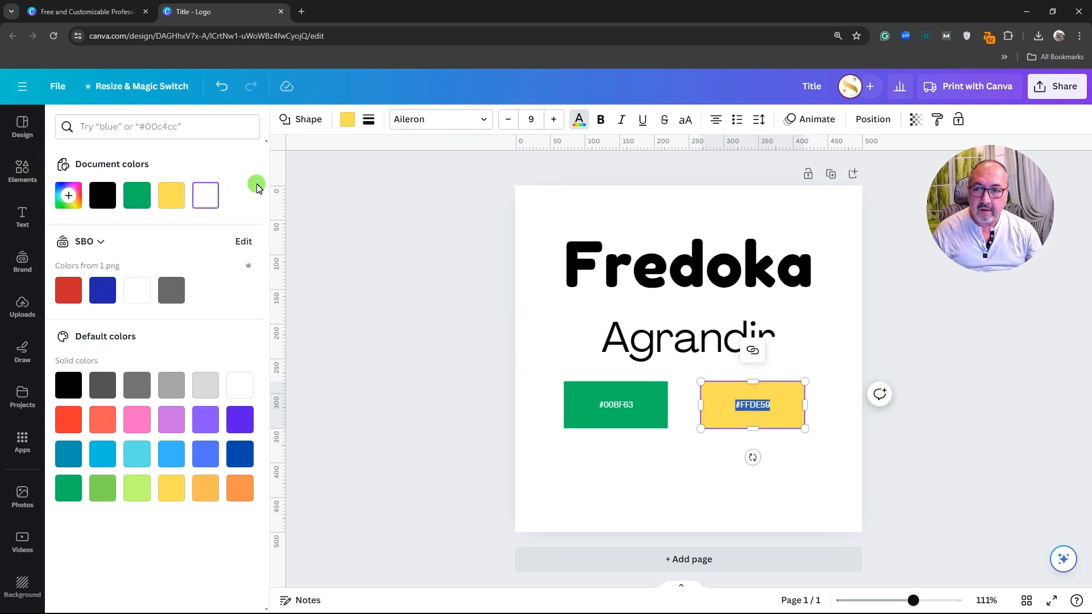
left_click(102, 195)
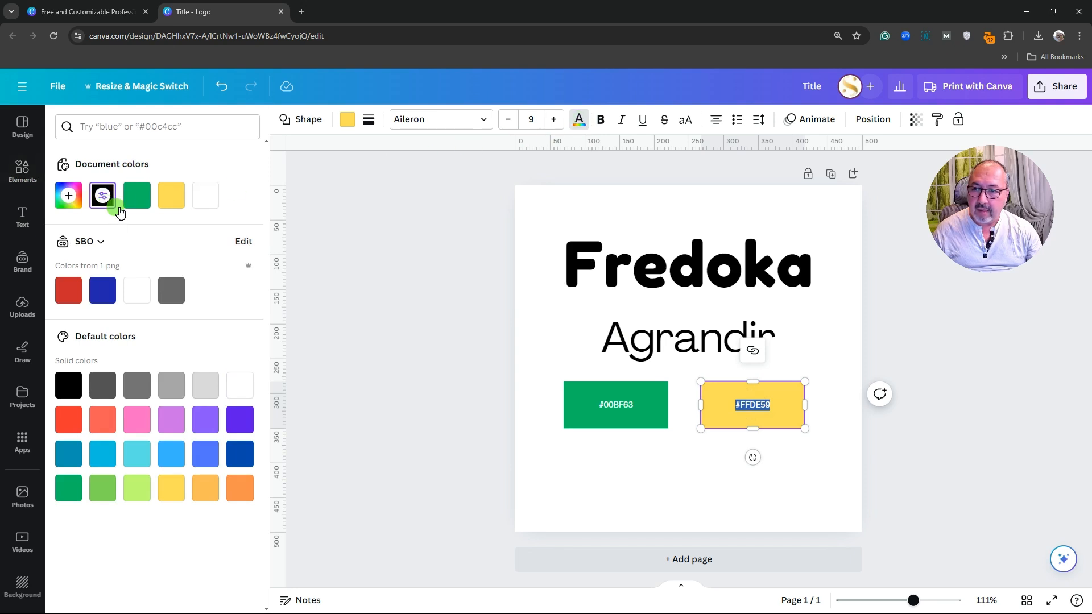
left_click(718, 460)
left_click(623, 407)
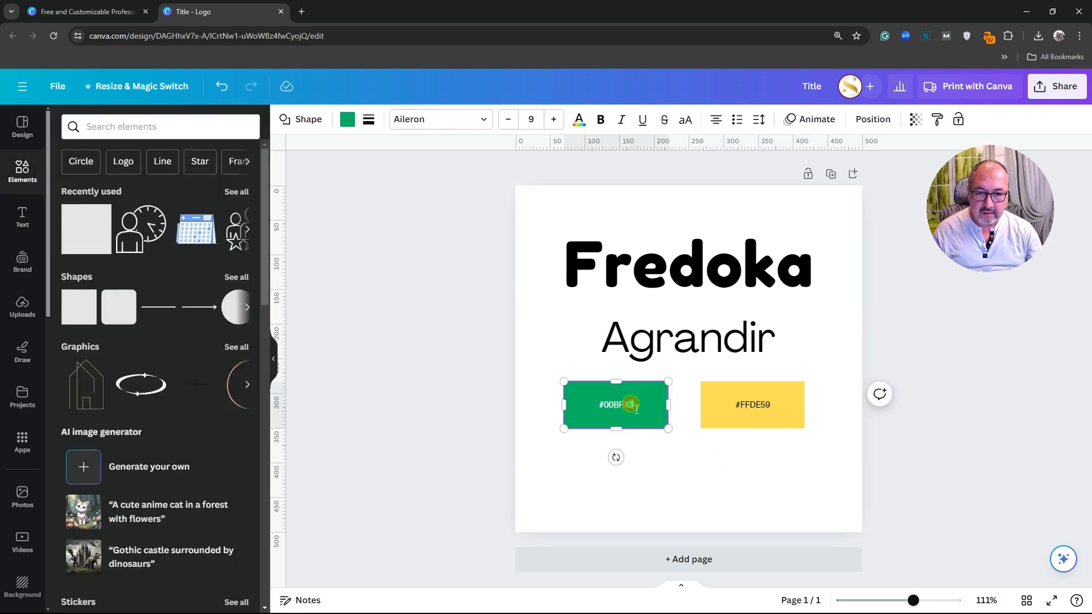
Make the #00BF63 label black and check the Fredoka and Agrandir text
left_click(628, 411)
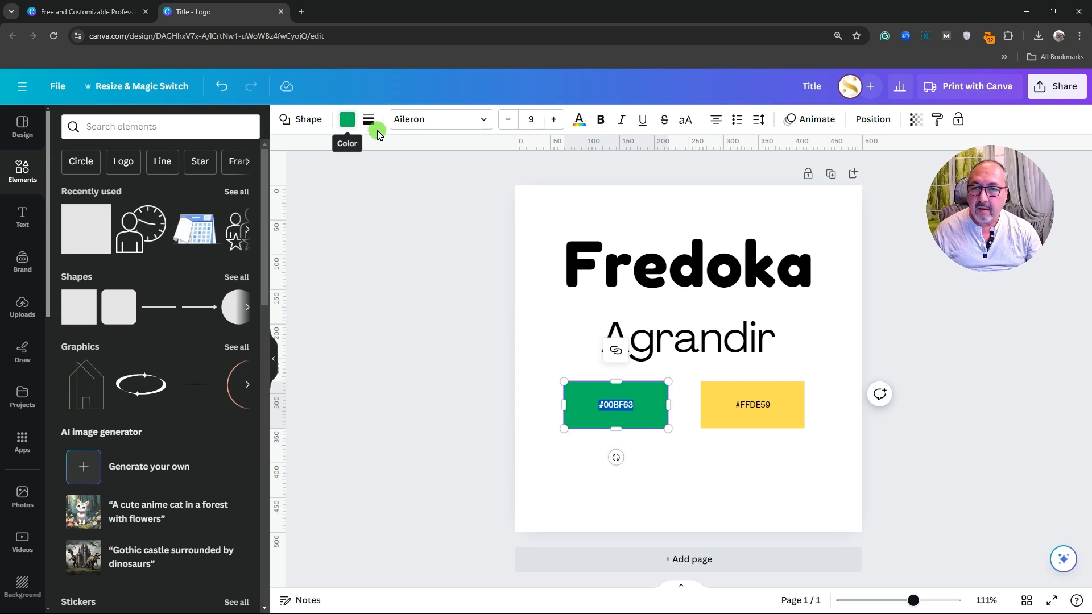
left_click(580, 120)
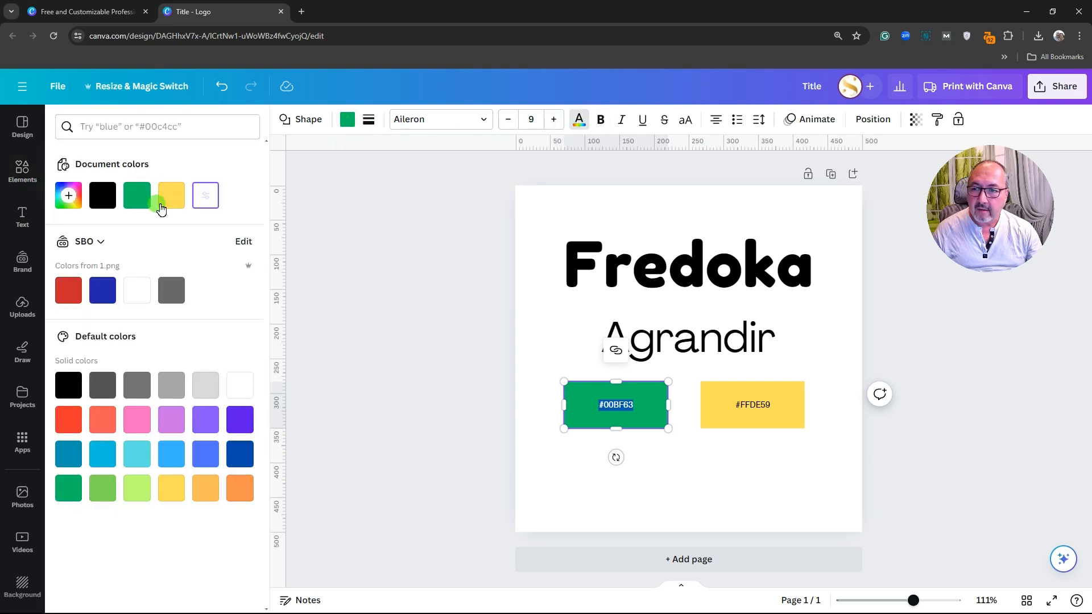
left_click(102, 196)
left_click(685, 469)
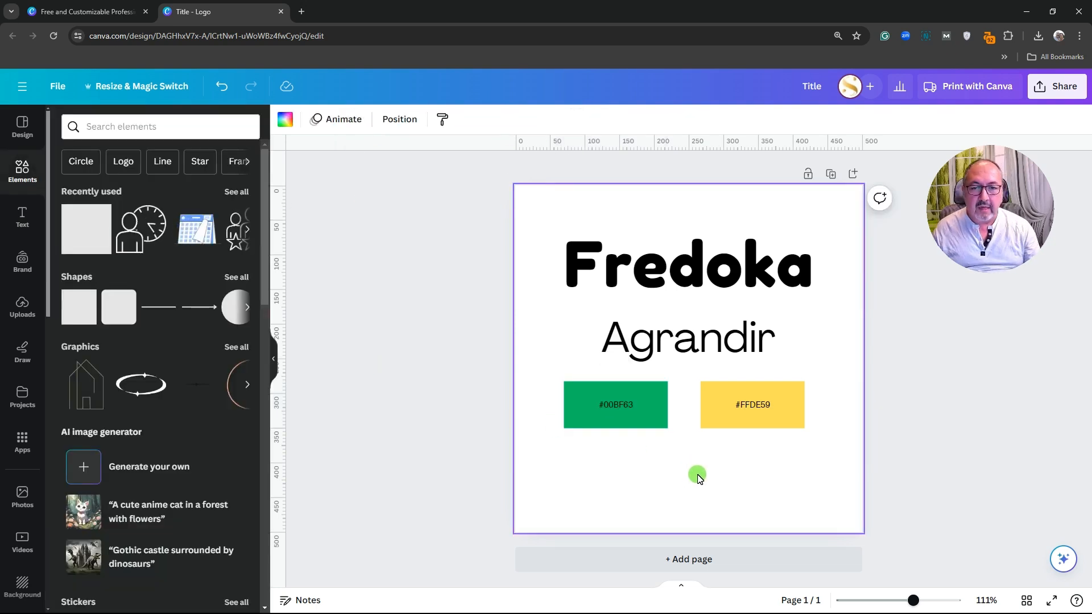
left_click(677, 261)
left_click(674, 343)
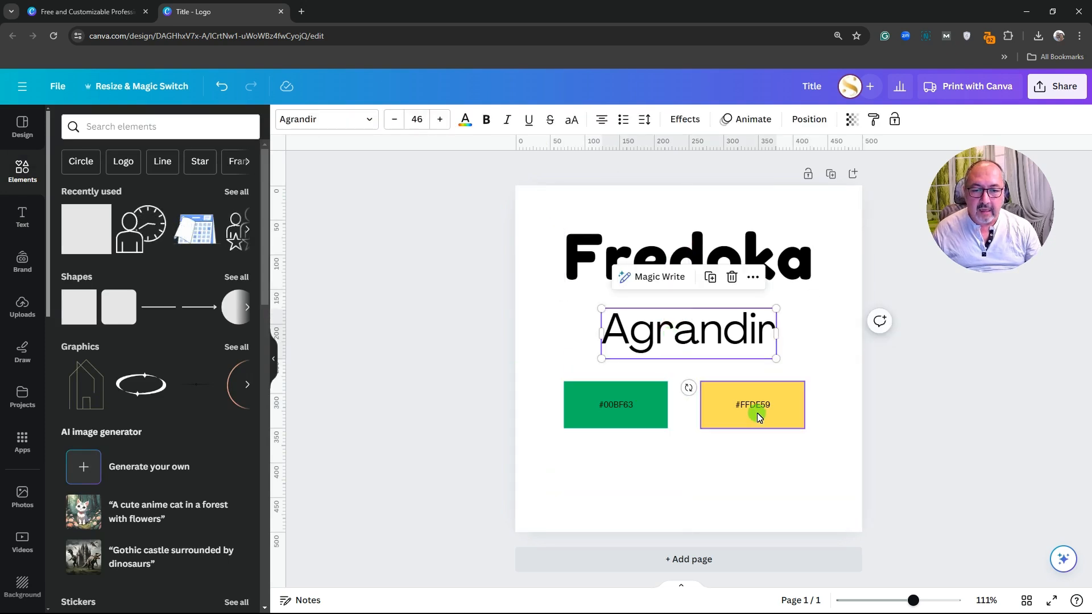
left_click(673, 465)
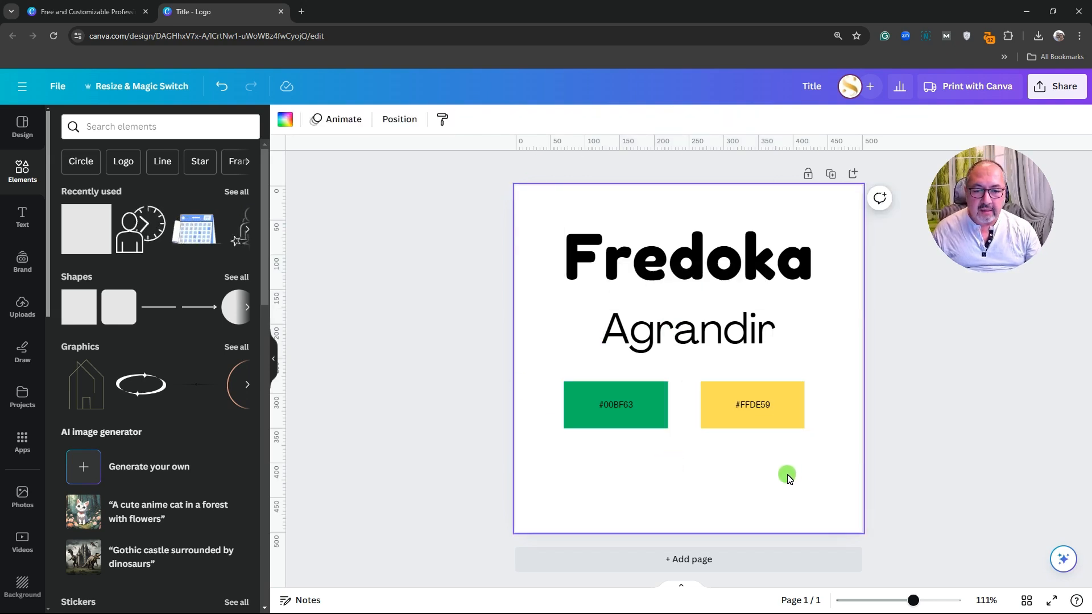
Add a blank second page and browse the Logo templates in the Design panel
left_click(692, 560)
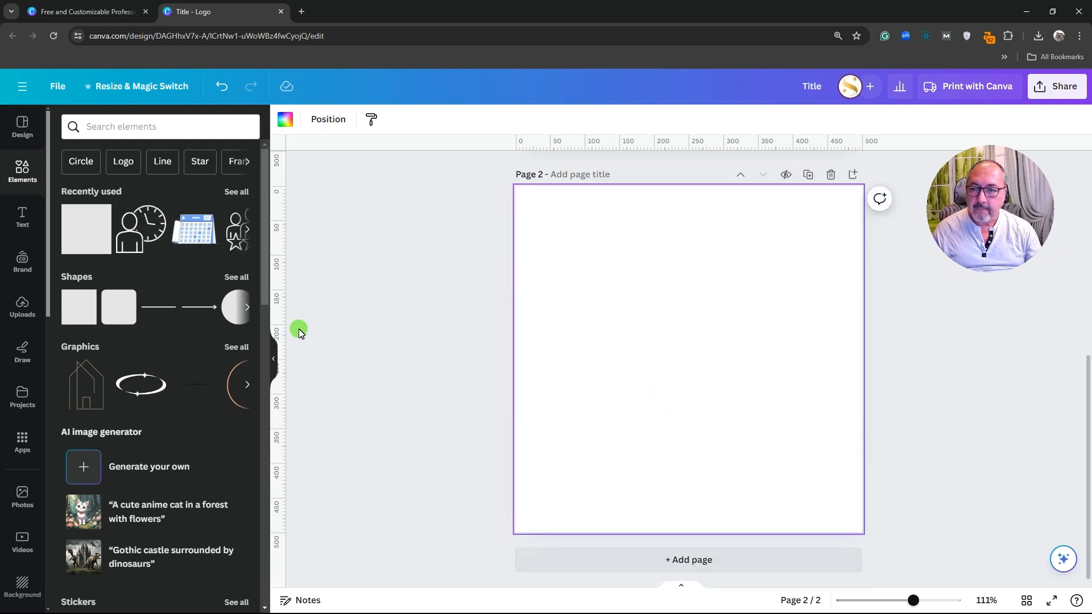
left_click(29, 125)
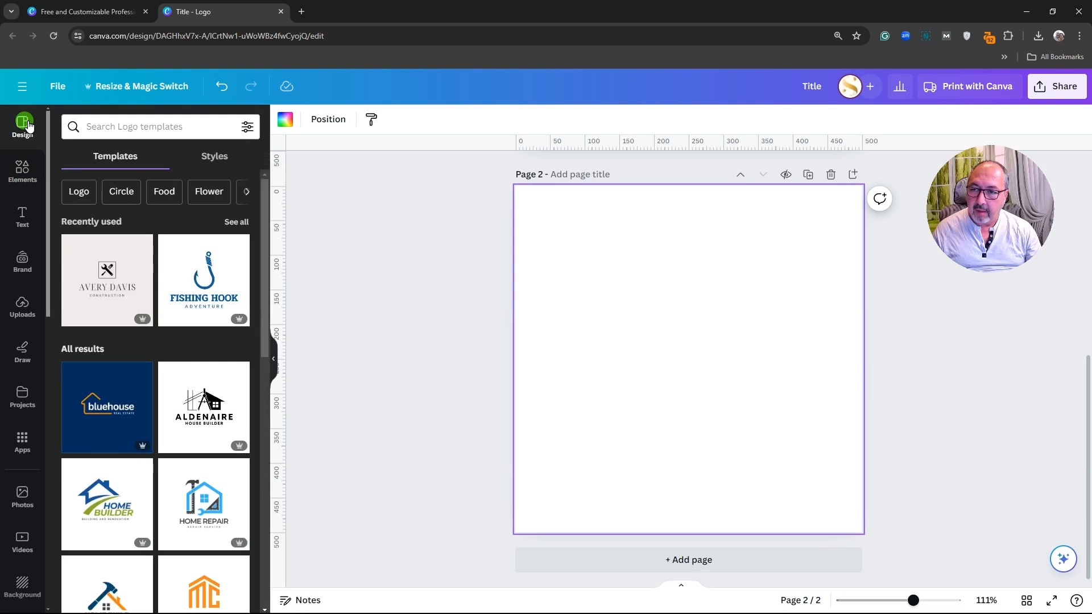
left_click(187, 303)
scroll(187, 310, "down", 8)
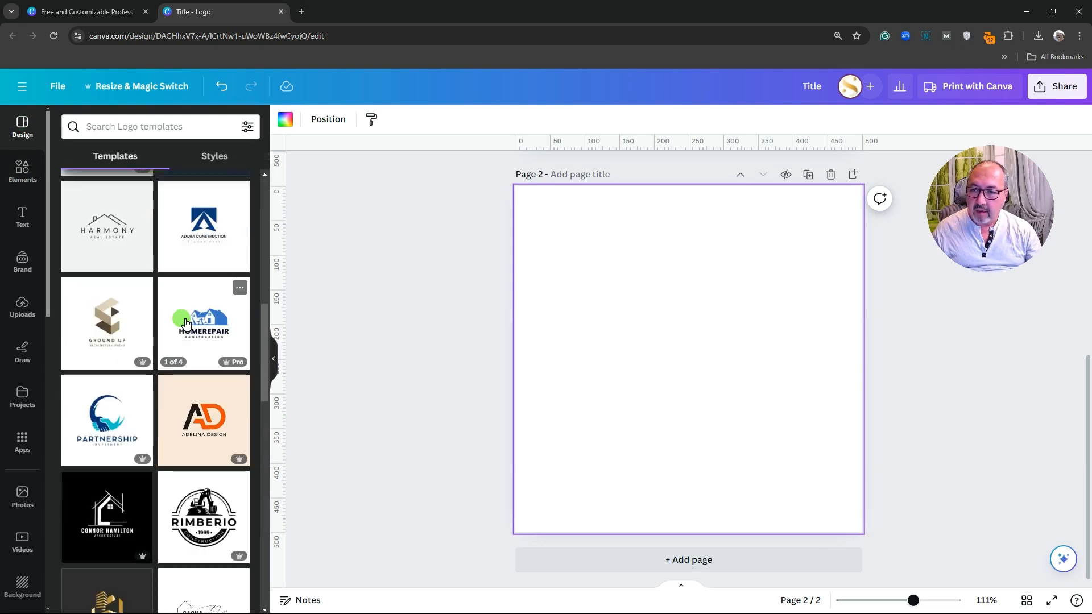
scroll(187, 324, "down", 4)
scroll(187, 325, "down", 2)
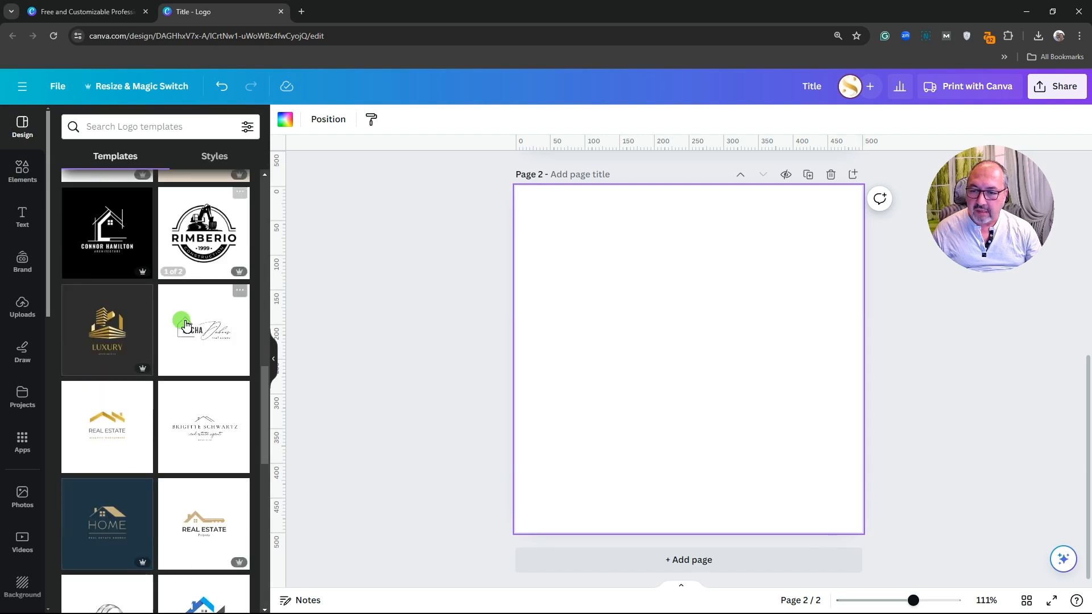
scroll(182, 326, "down", 1)
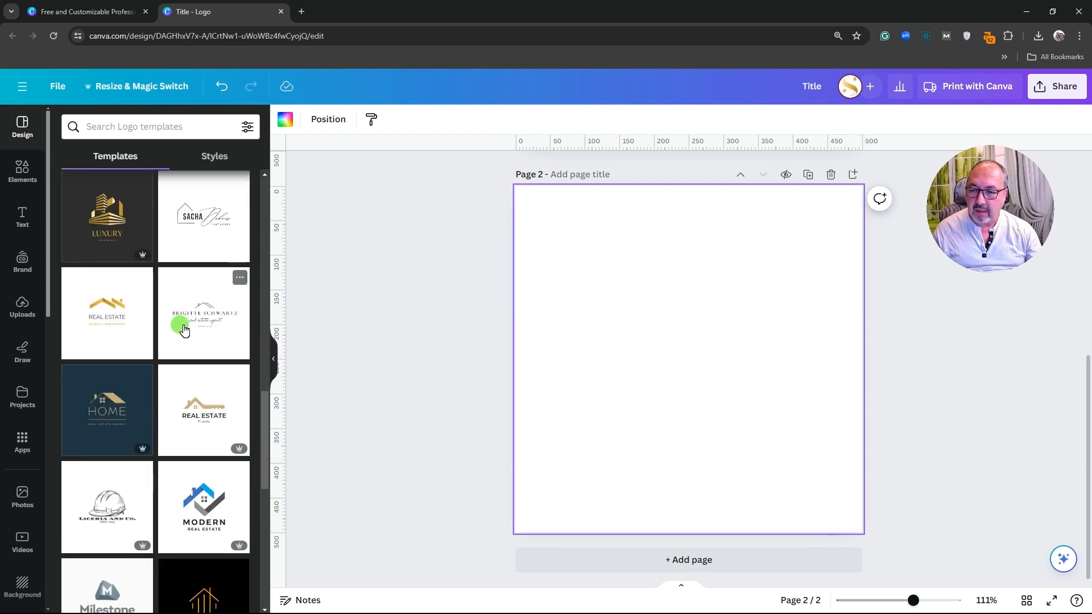
scroll(181, 325, "down", 1)
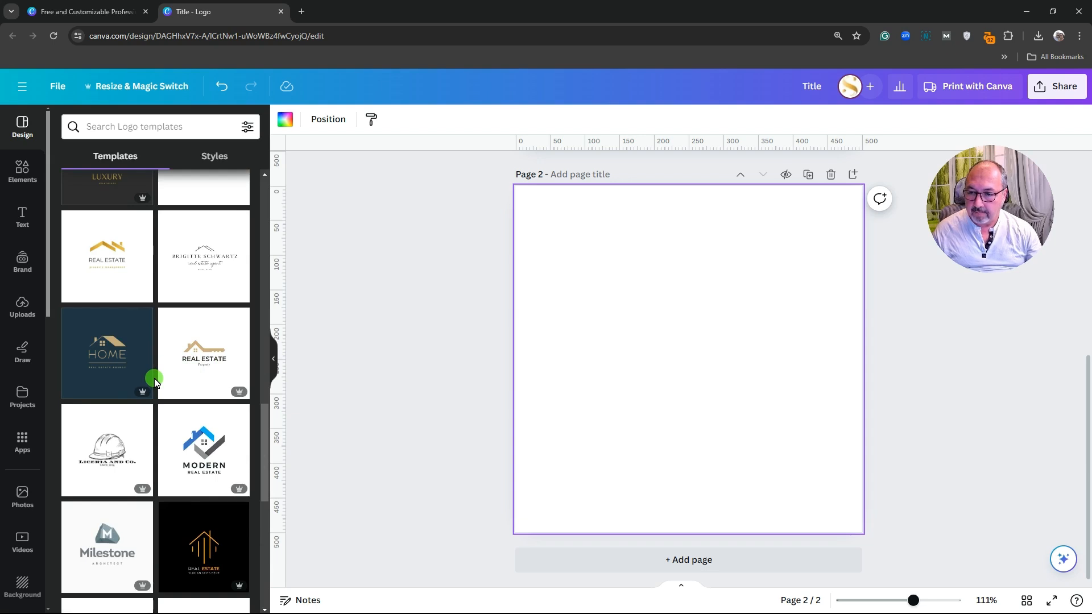
scroll(155, 381, "down", 3)
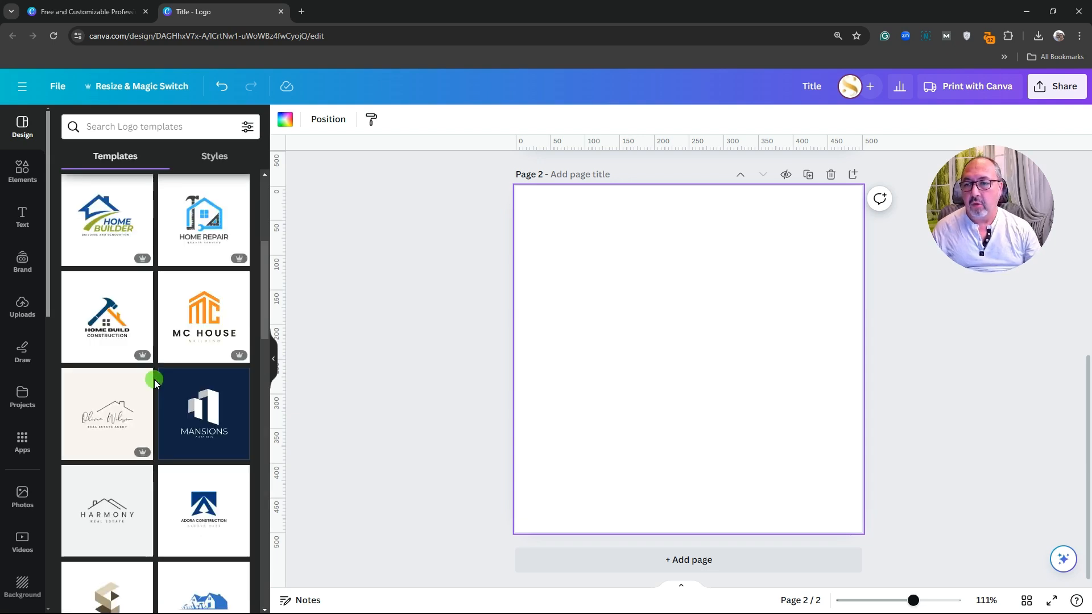
scroll(155, 380, "up", 5)
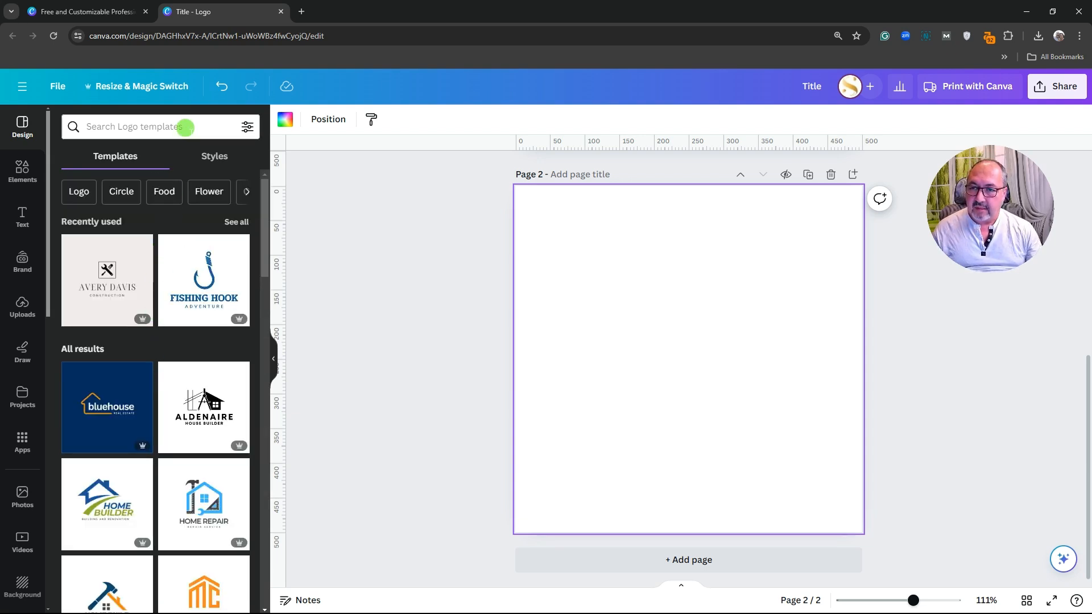
Search the logo templates for 'carpenter' and scroll through the results
left_click(185, 128)
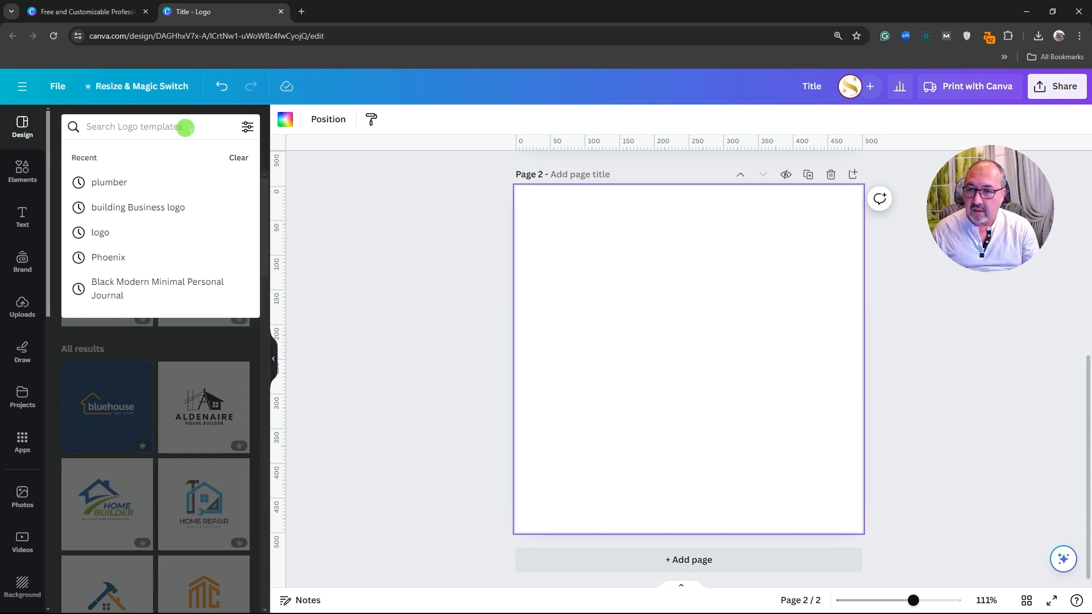
type("ca")
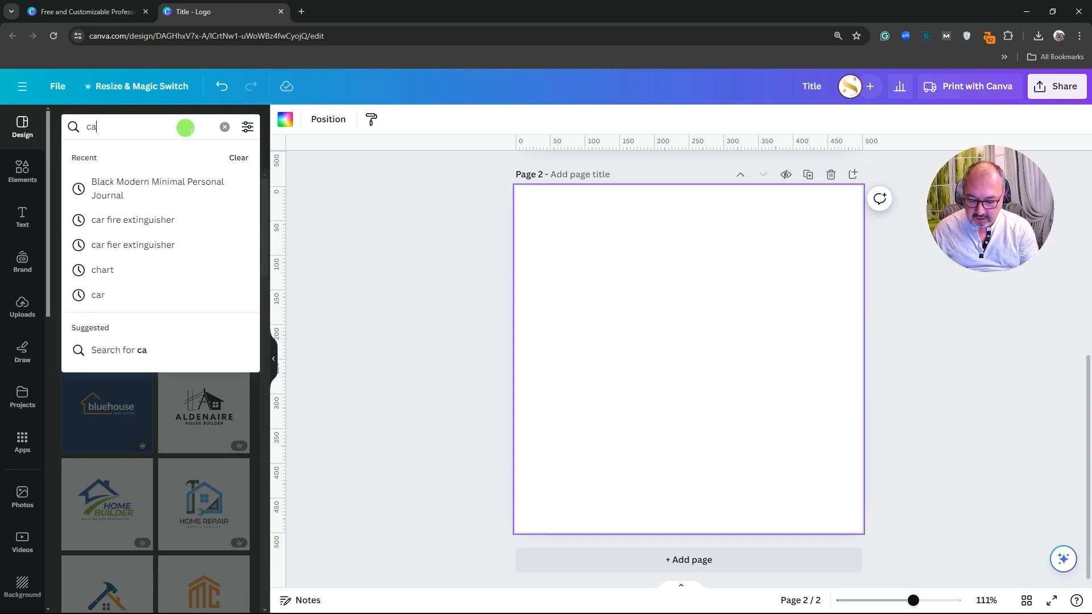
type("rpenter")
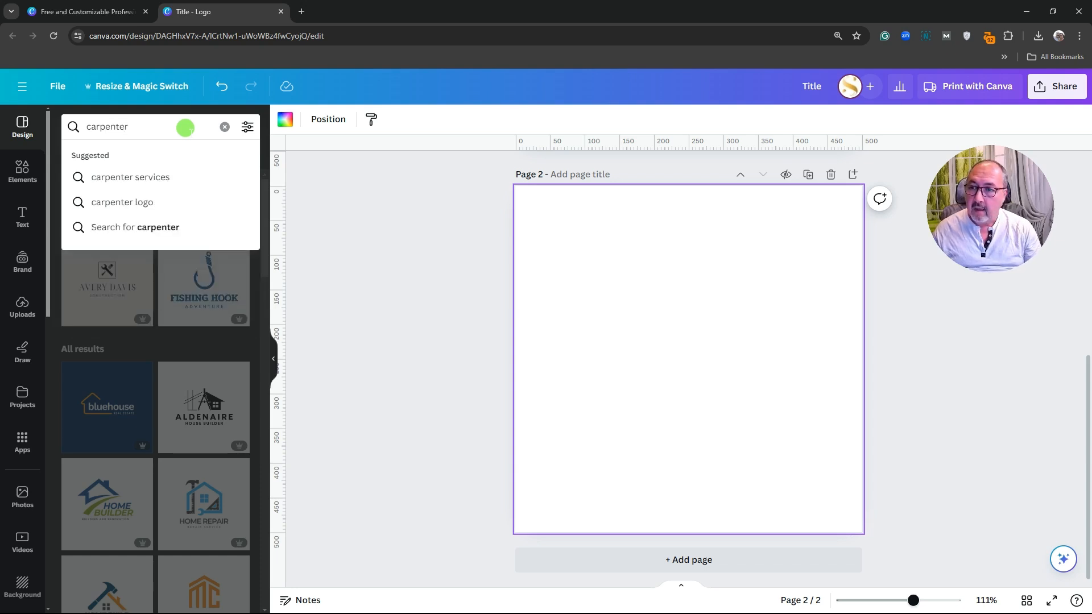
key("Return")
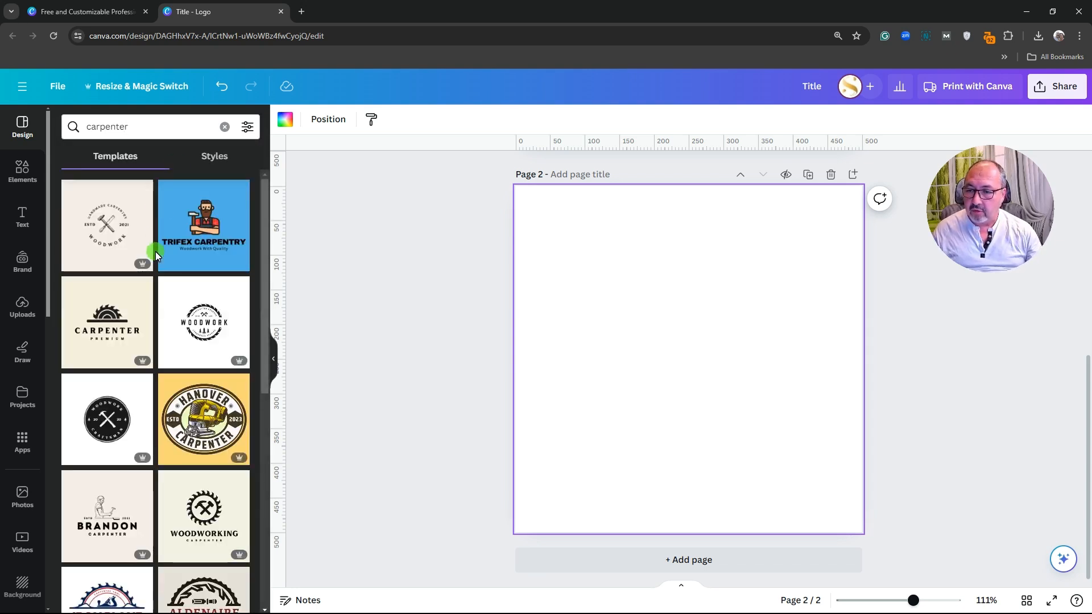
scroll(154, 254, "down", 6)
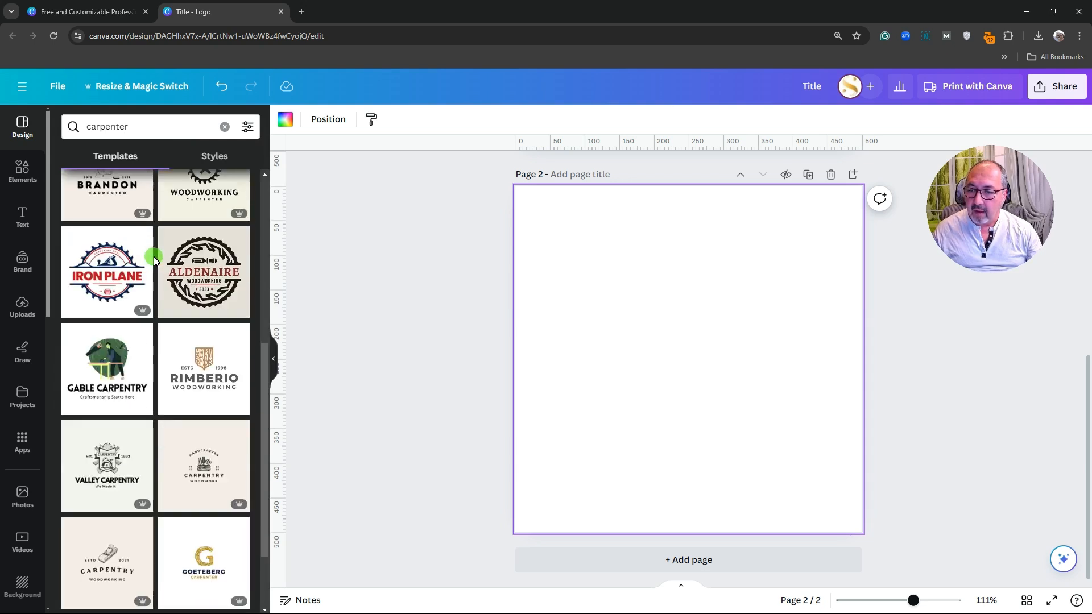
scroll(154, 257, "down", 4)
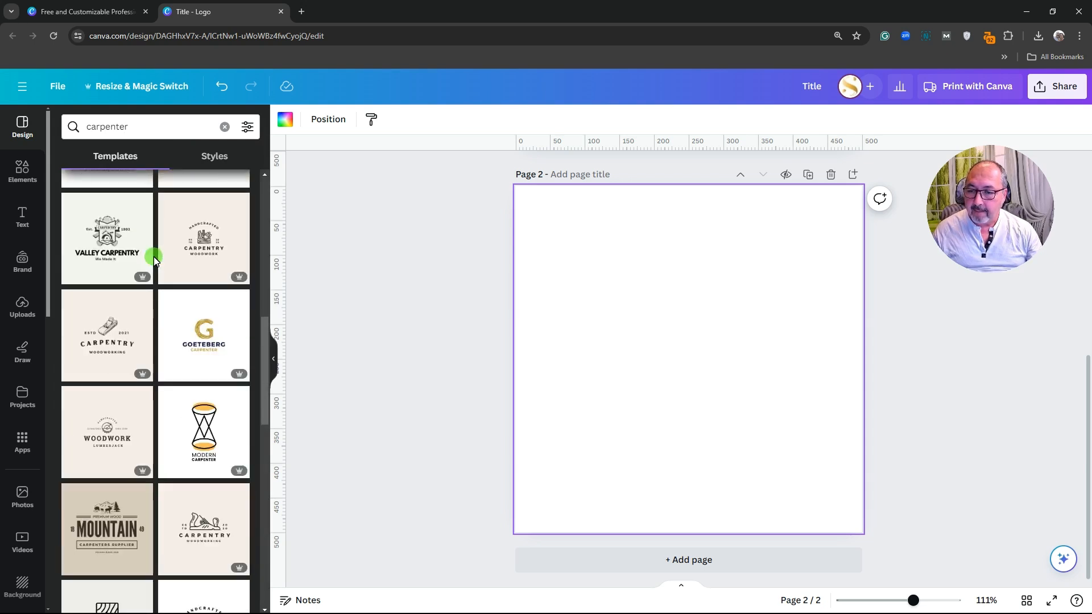
scroll(154, 257, "down", 6)
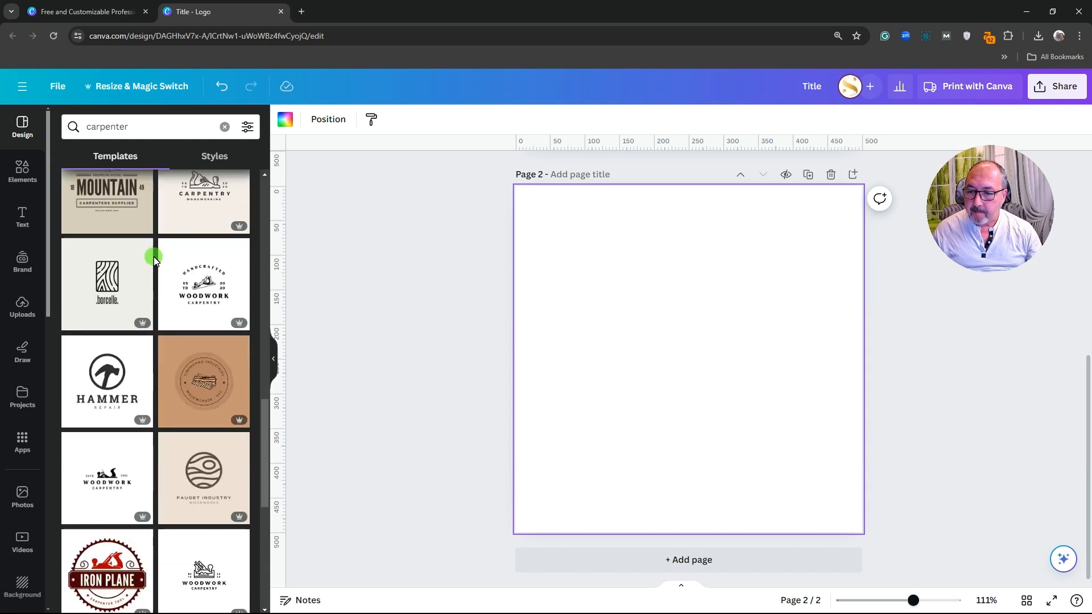
scroll(153, 257, "down", 1)
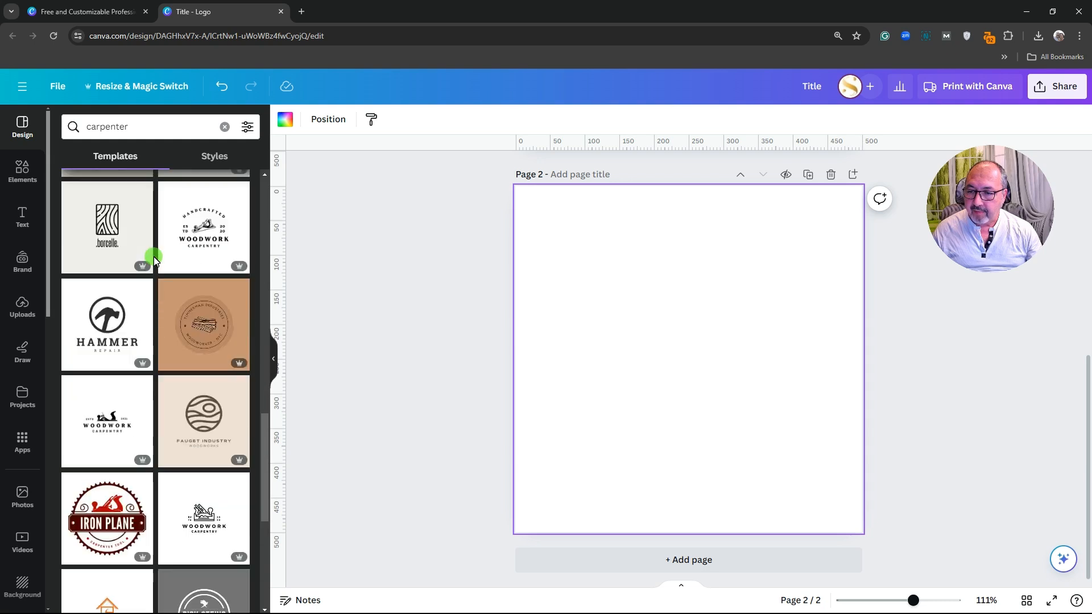
Apply the Hammer Repair template to page 2 and recolour its hammer icon green #00BF63
left_click(81, 364)
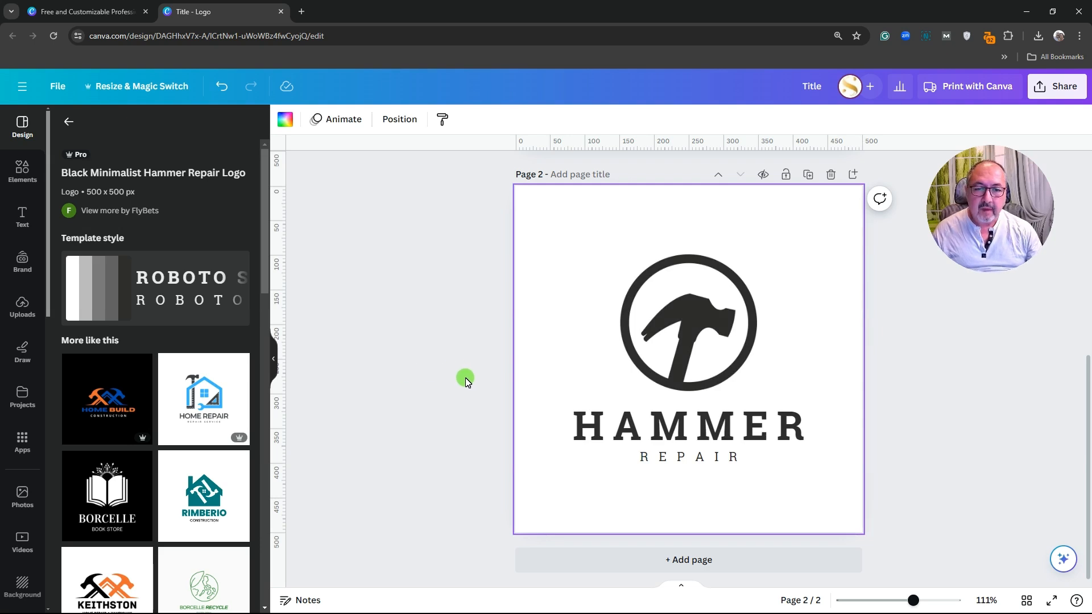
left_click(682, 323)
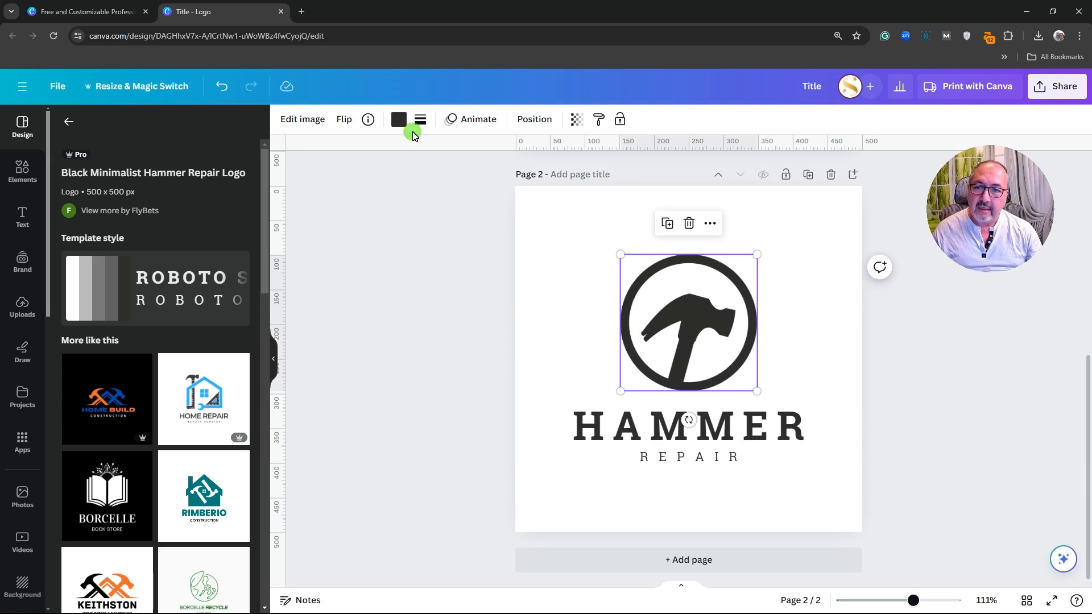
left_click(399, 118)
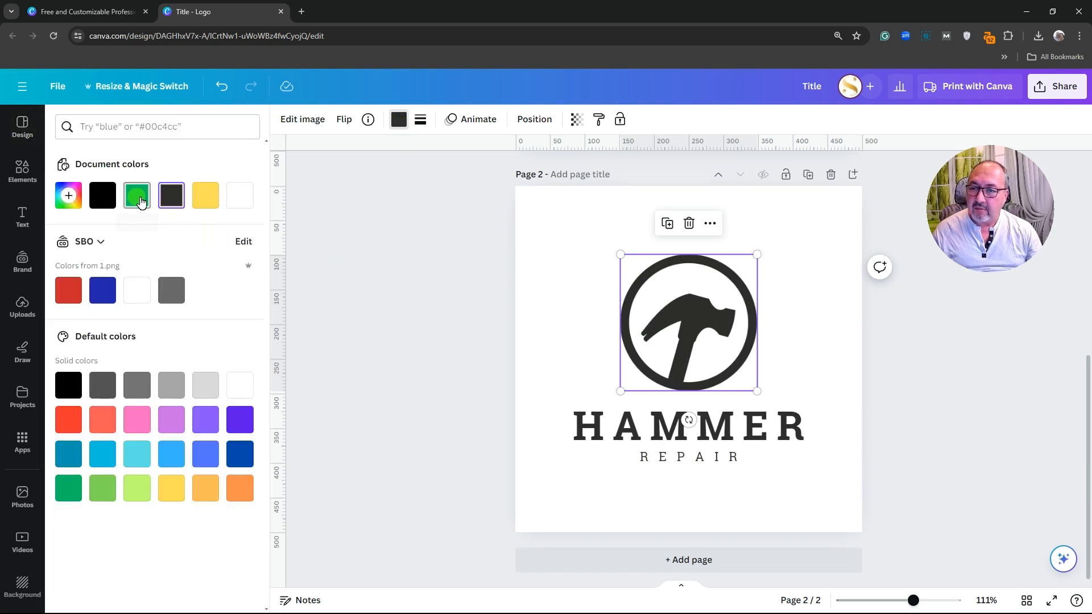
scroll(404, 309, "up", 5)
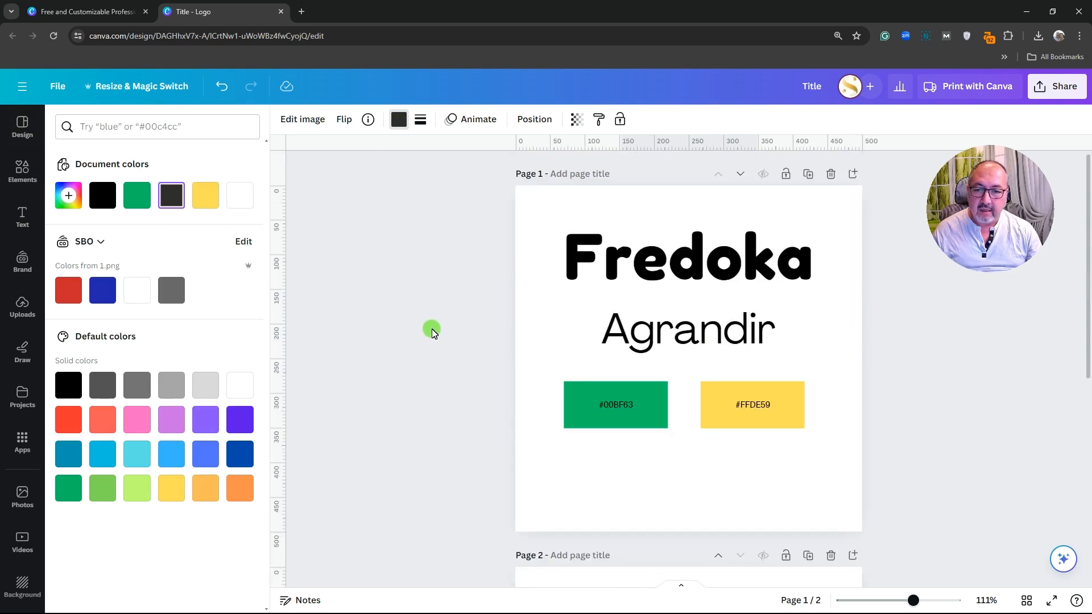
scroll(432, 331, "down", 5)
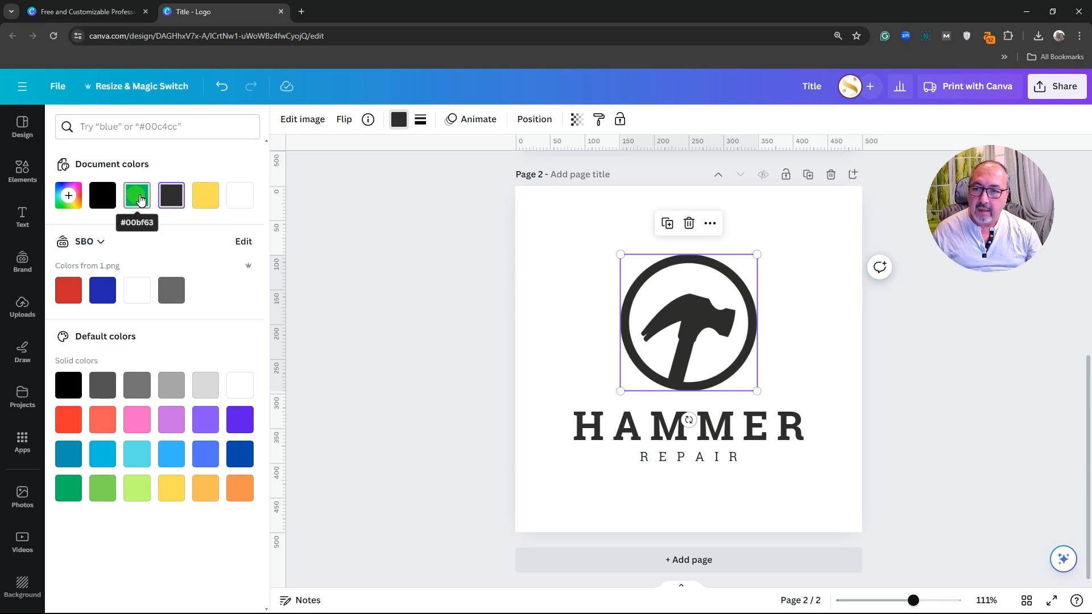
left_click(140, 200)
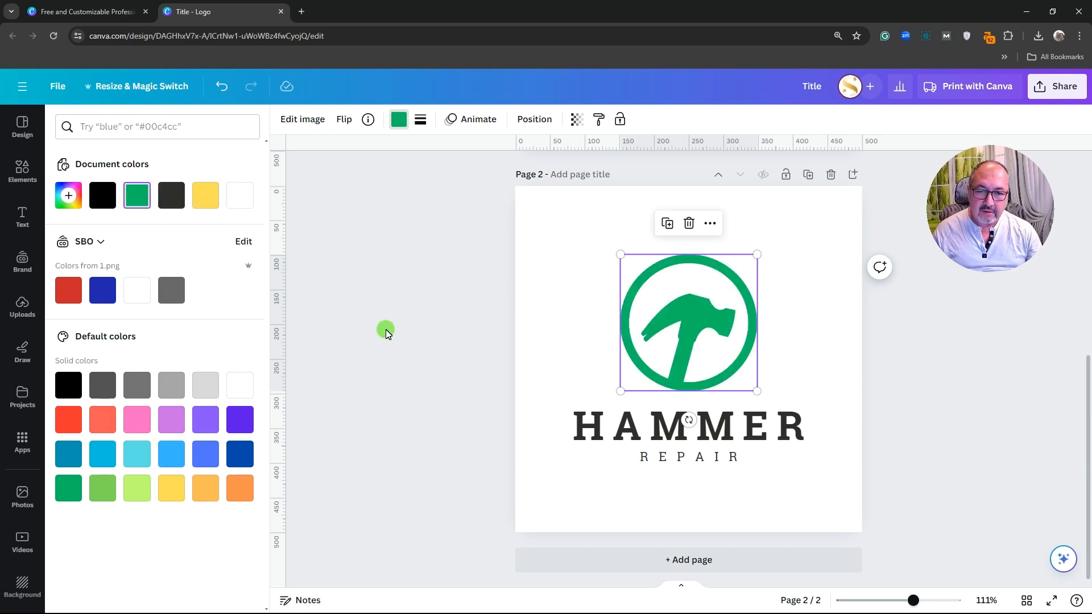
left_click(524, 349)
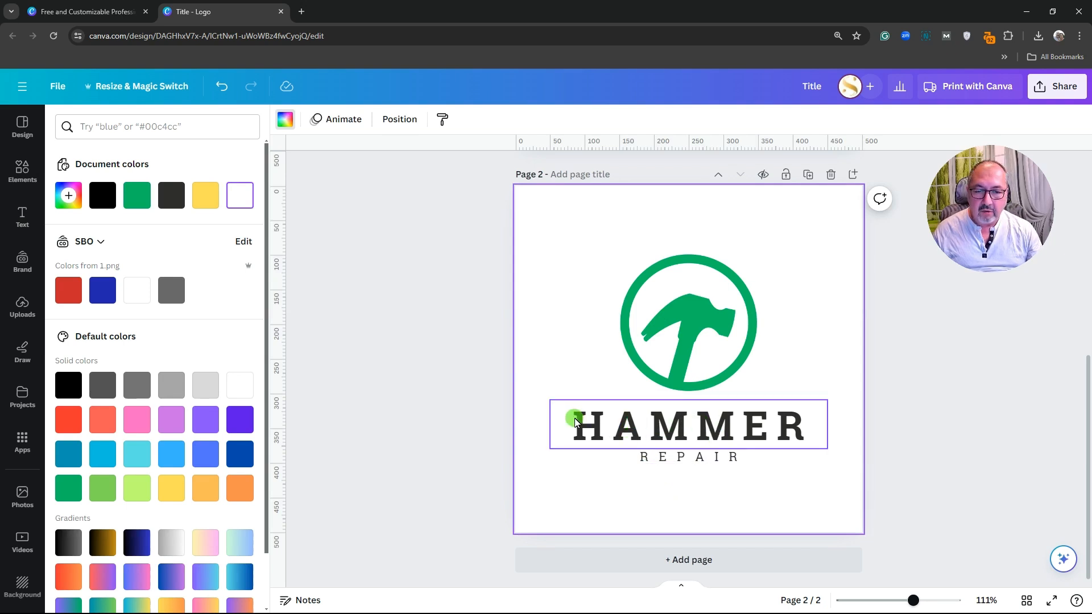
Set the HAMMER wordmark in the Fredoka font
left_click(698, 427)
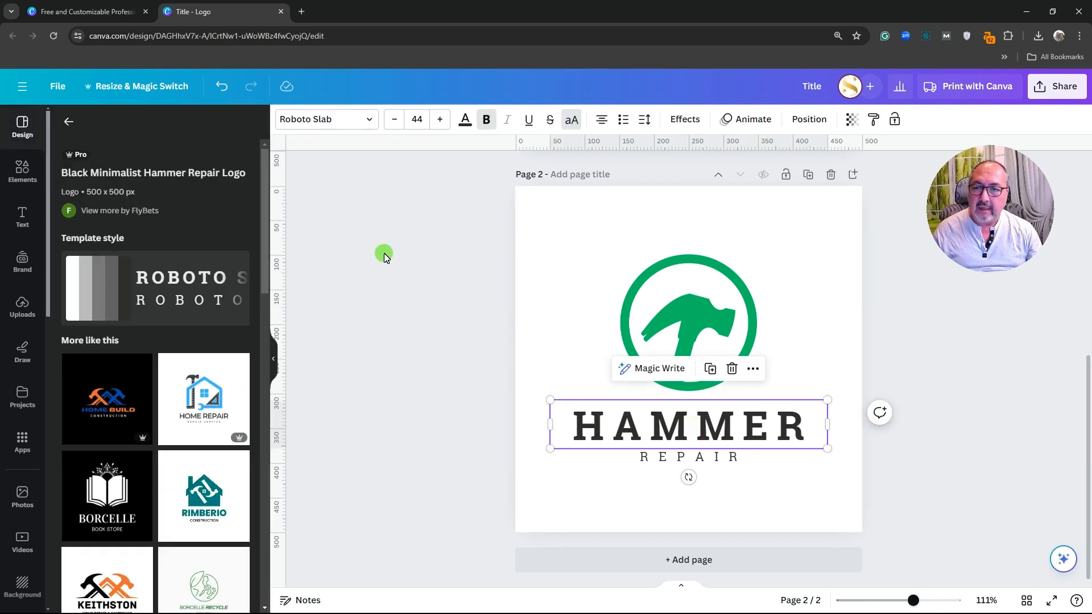
left_click(370, 120)
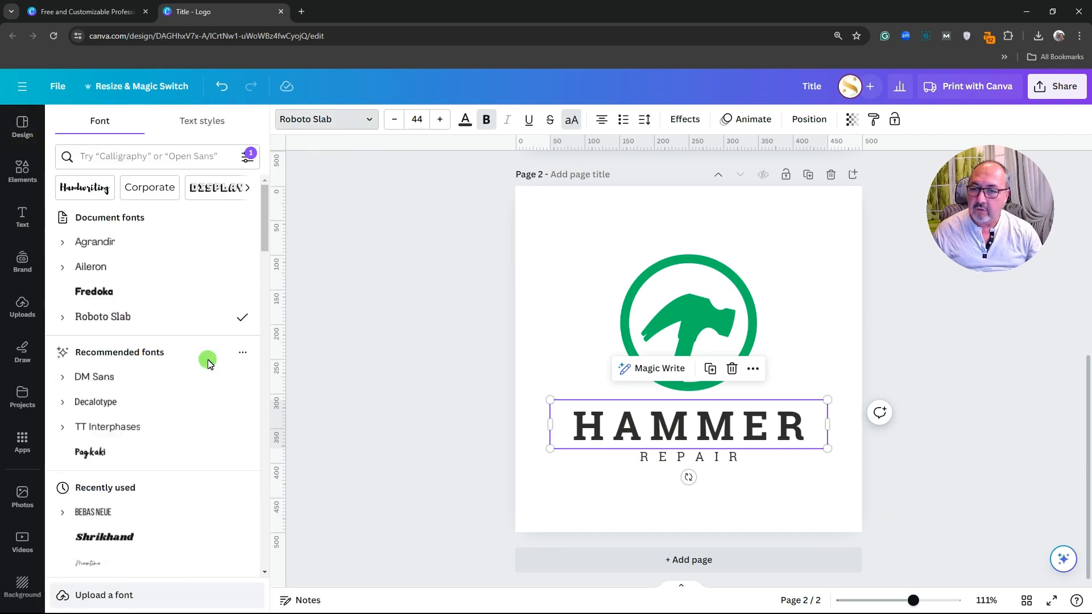
left_click(106, 293)
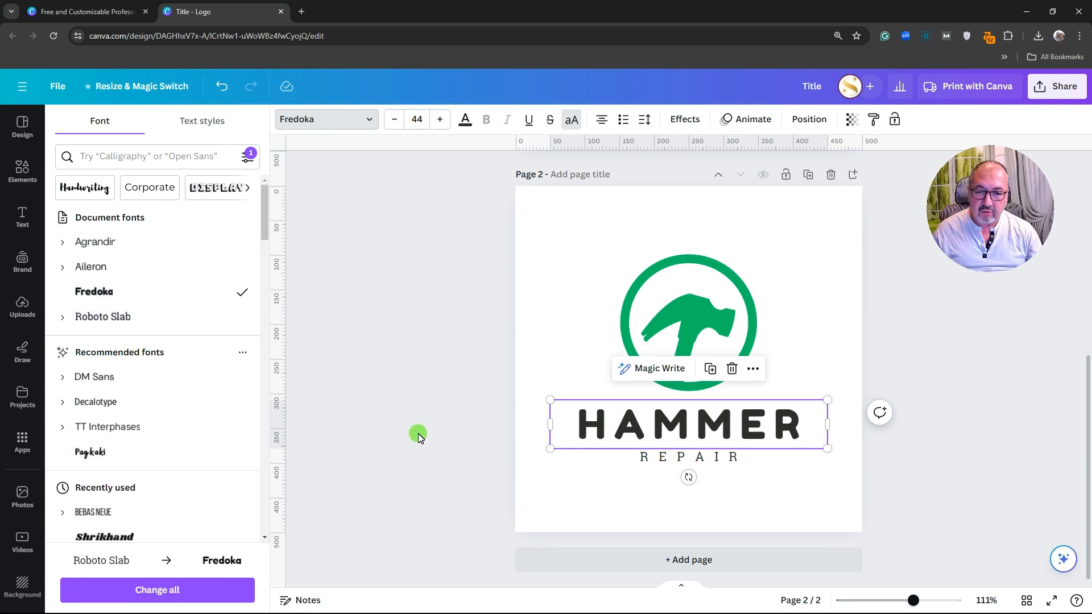
left_click(577, 508)
Set the REPAIR tagline in the Agrandir font and review the logo
left_click(704, 458)
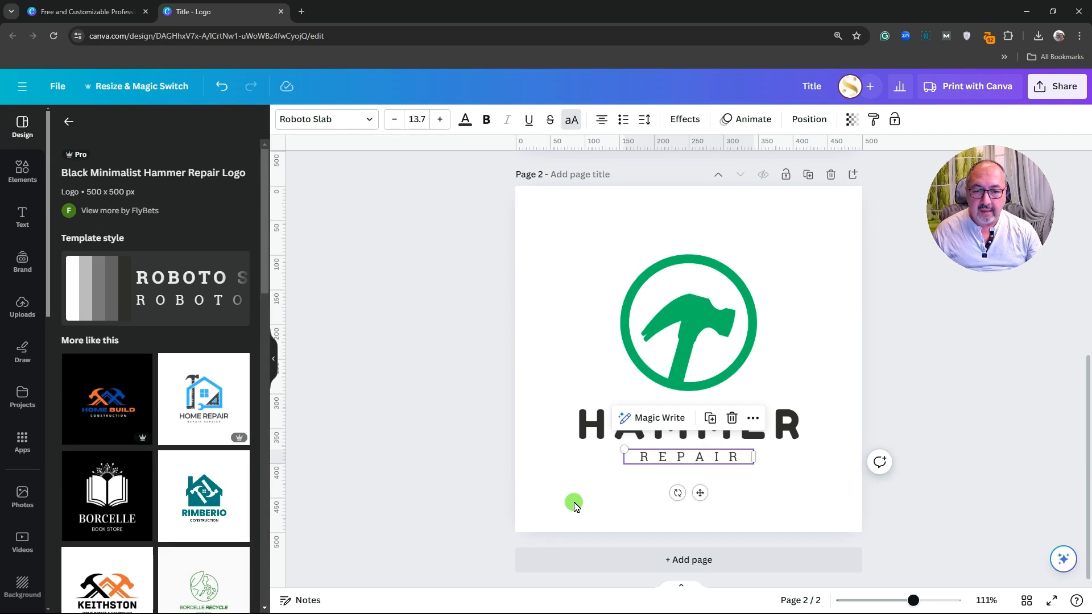
scroll(574, 503, "up", 5)
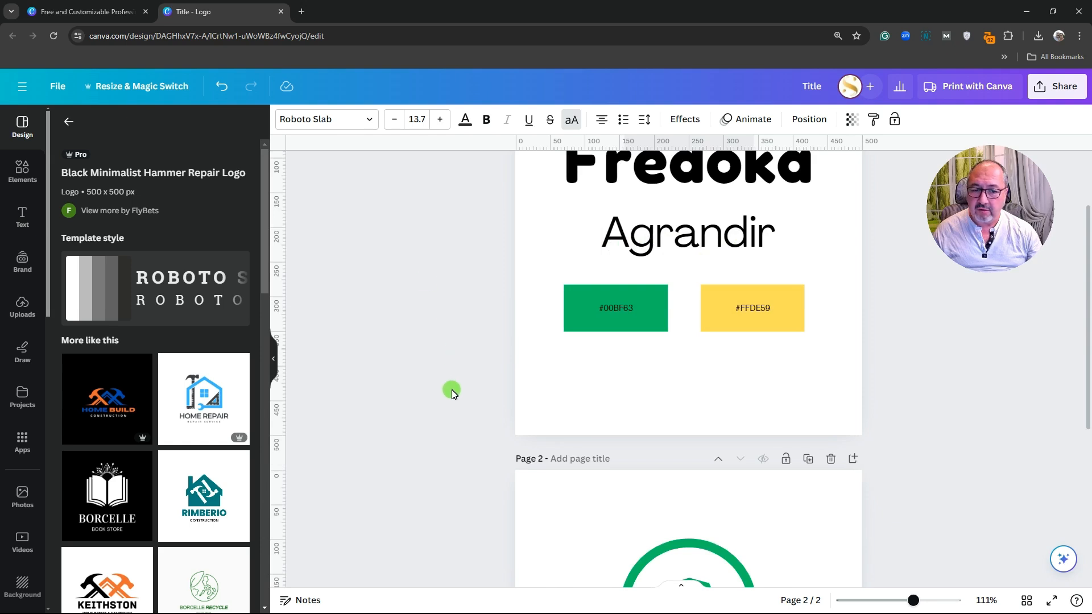
scroll(451, 392, "down", 5)
double_click(660, 455)
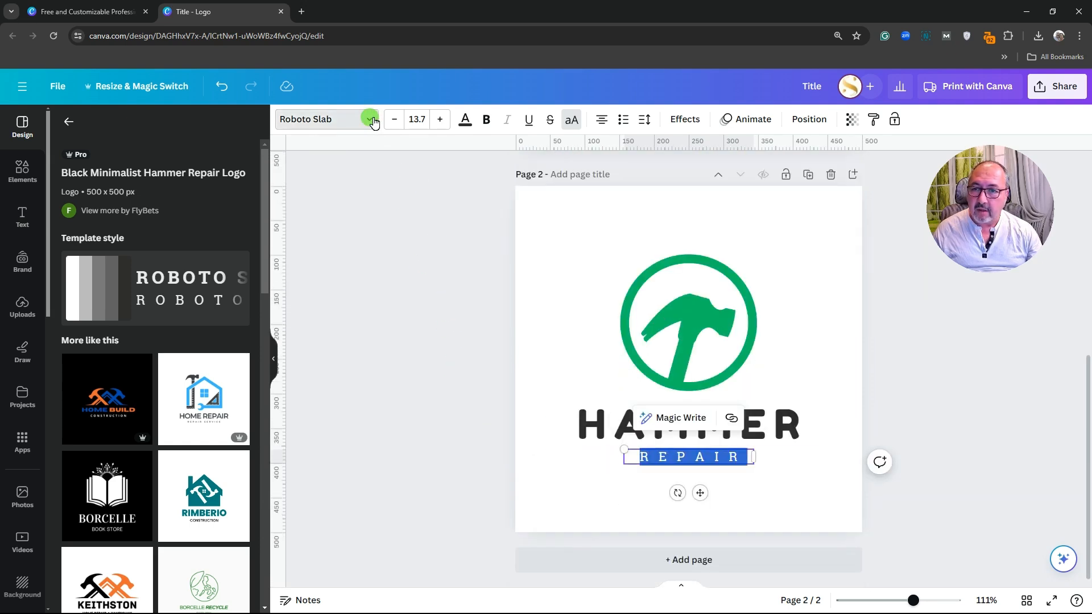
left_click(303, 128)
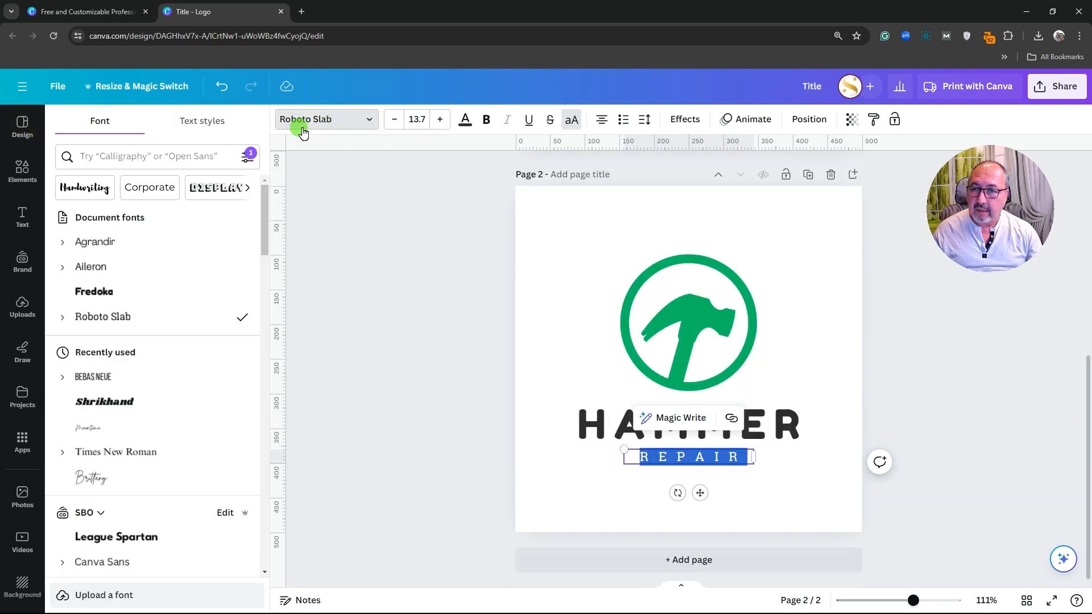
left_click(102, 243)
left_click(576, 501)
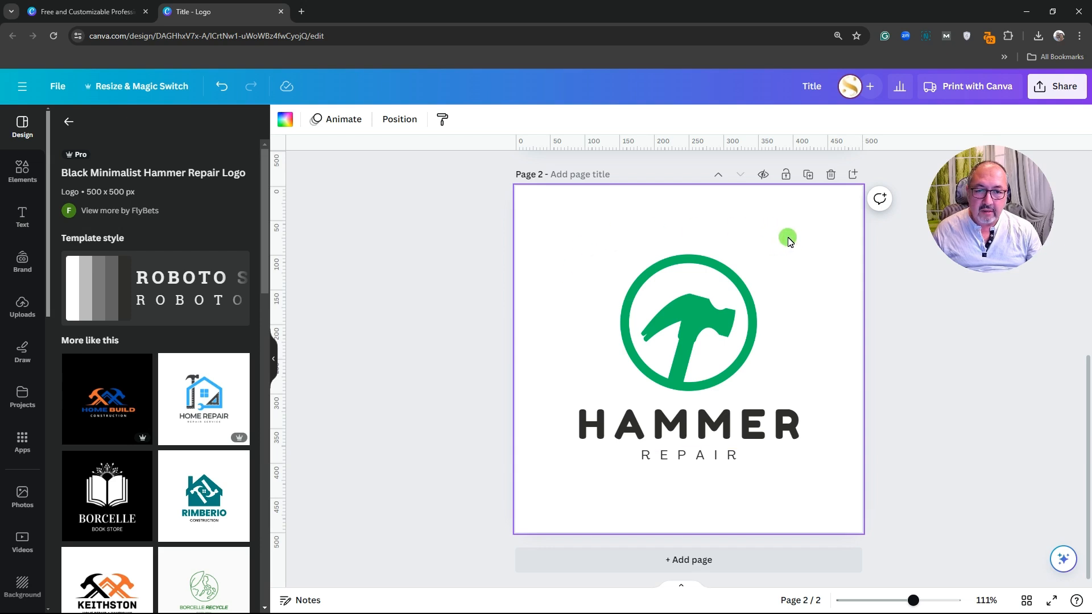
Group the hammer icon with both text lines and enlarge the group to page width
left_click_drag(788, 237, 589, 513)
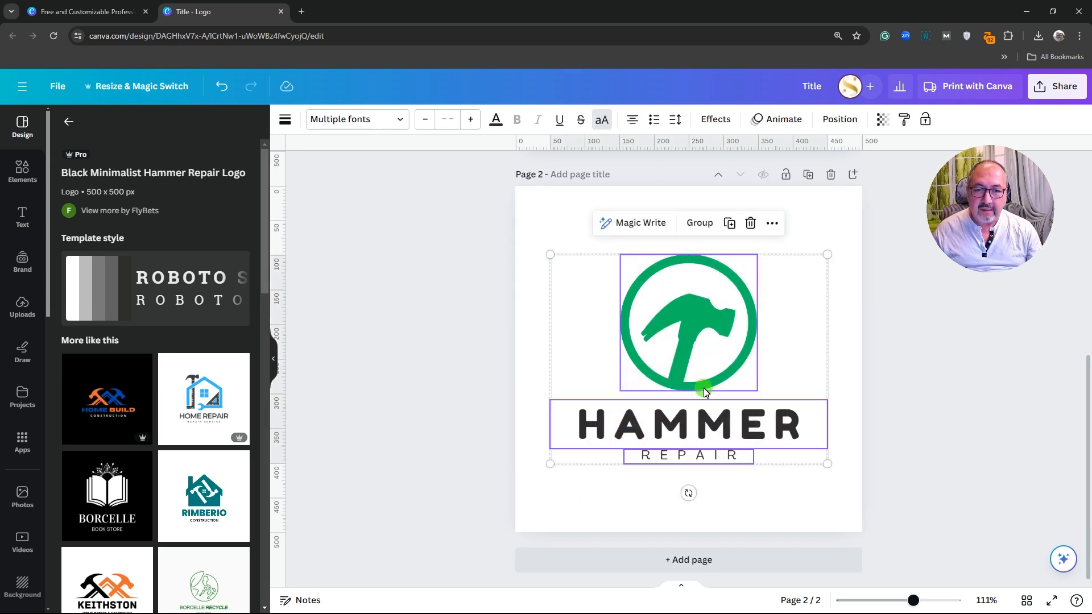
left_click(701, 223)
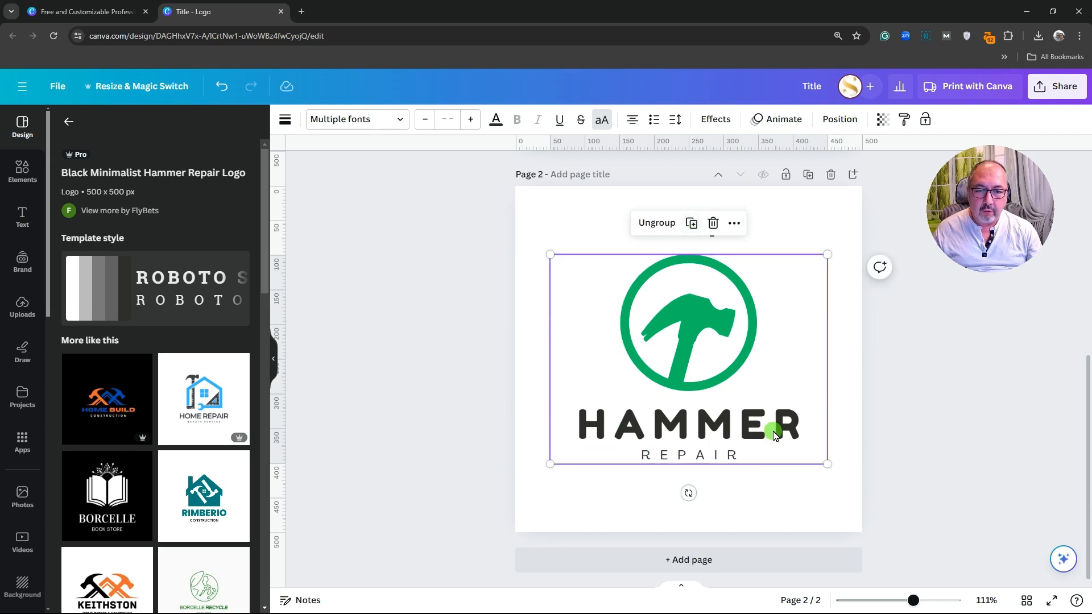
left_click_drag(827, 464, 871, 490)
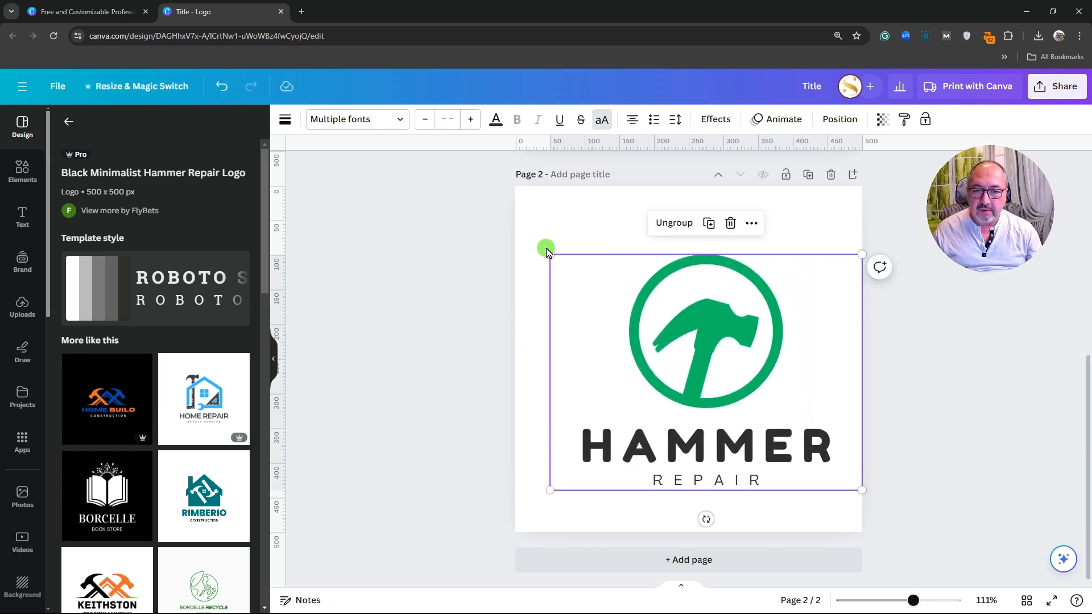
left_click_drag(550, 254, 515, 228)
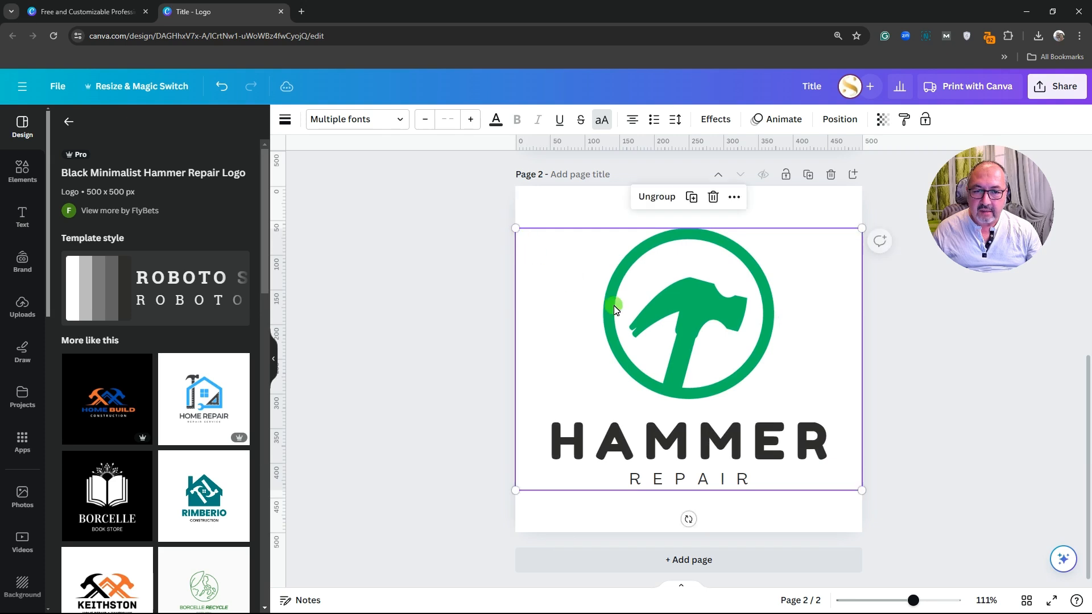
Nudge the grouped logo slightly to reposition it on page 2
left_click(939, 419)
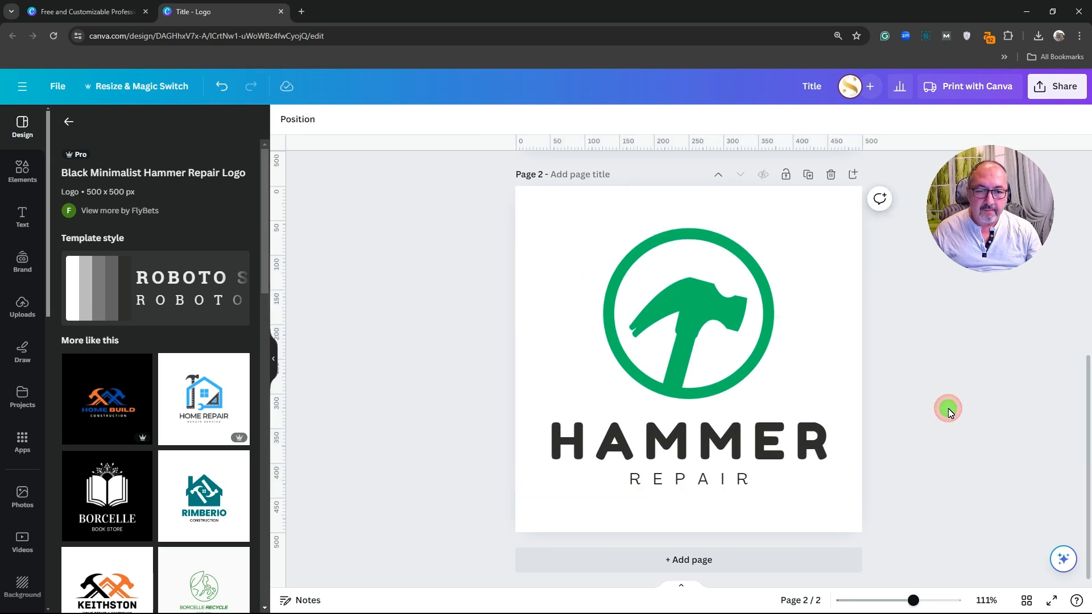
double_click(711, 376)
mouse_move(715, 375)
left_mouse_down()
mouse_move(714, 349)
mouse_move(715, 382)
left_mouse_up()
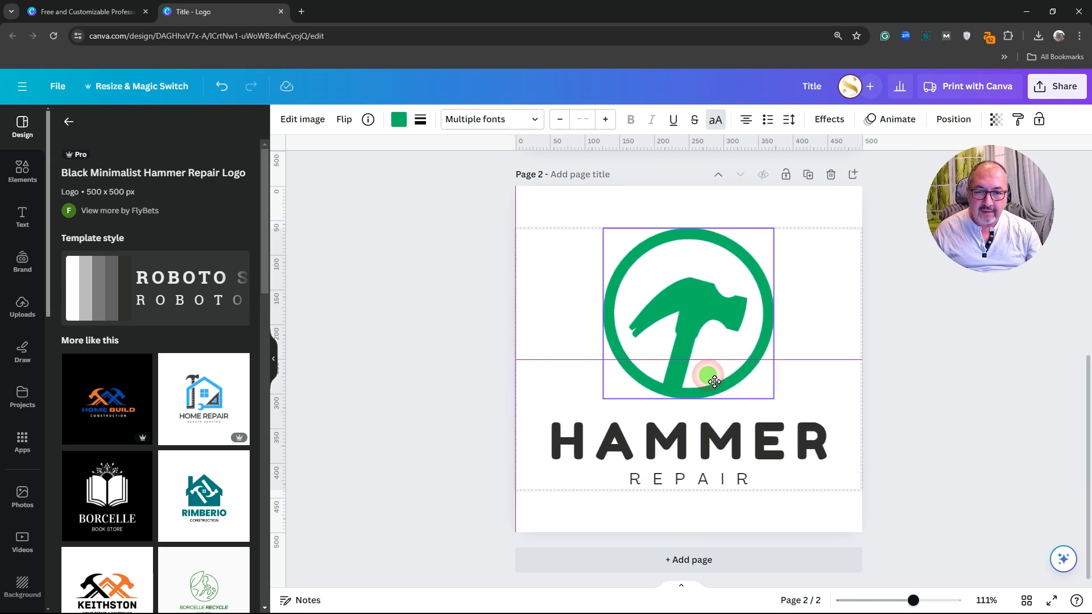
left_click(946, 427)
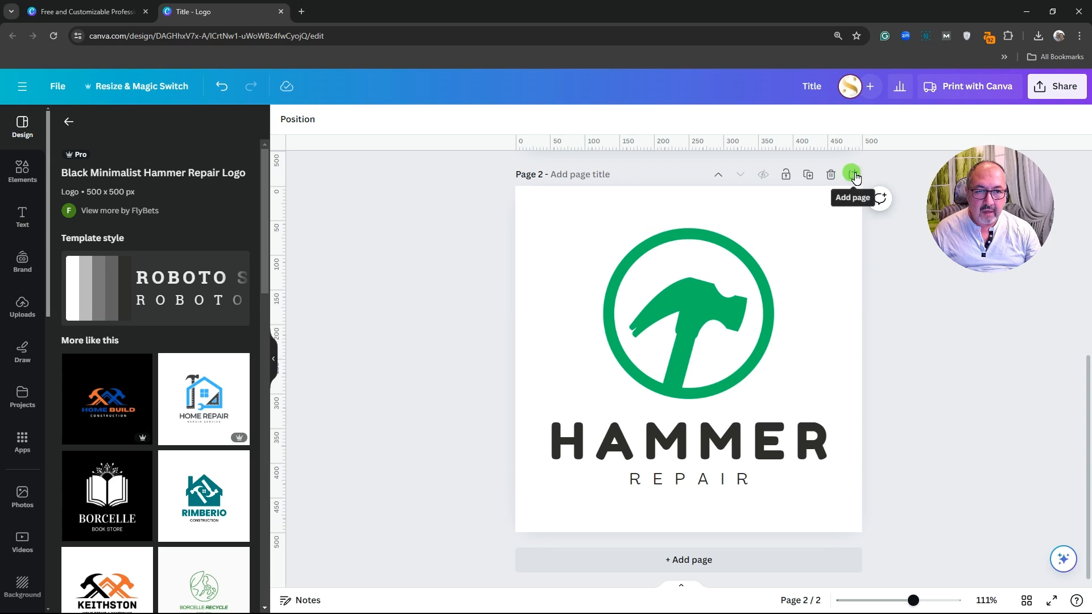
Duplicate the logo page as page 3 and ungroup the copied logo
left_click(809, 176)
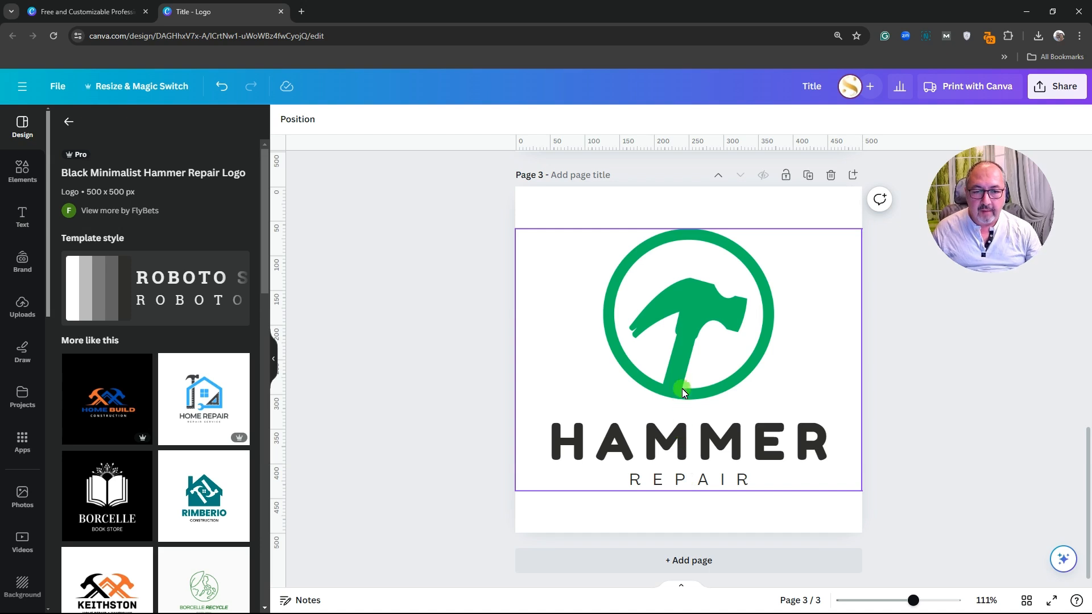
left_click(679, 358)
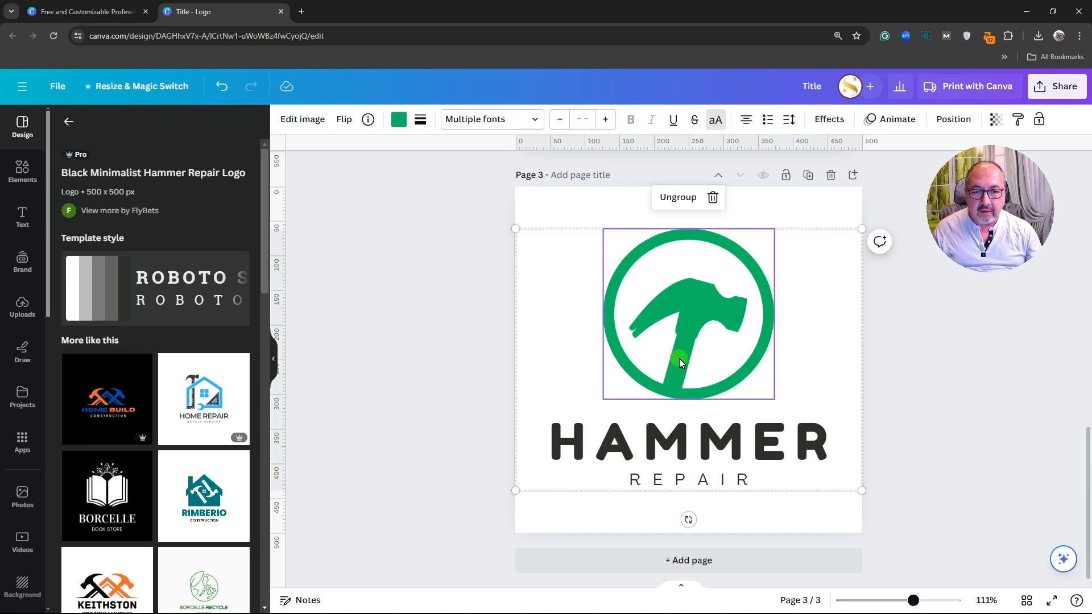
left_click(686, 197)
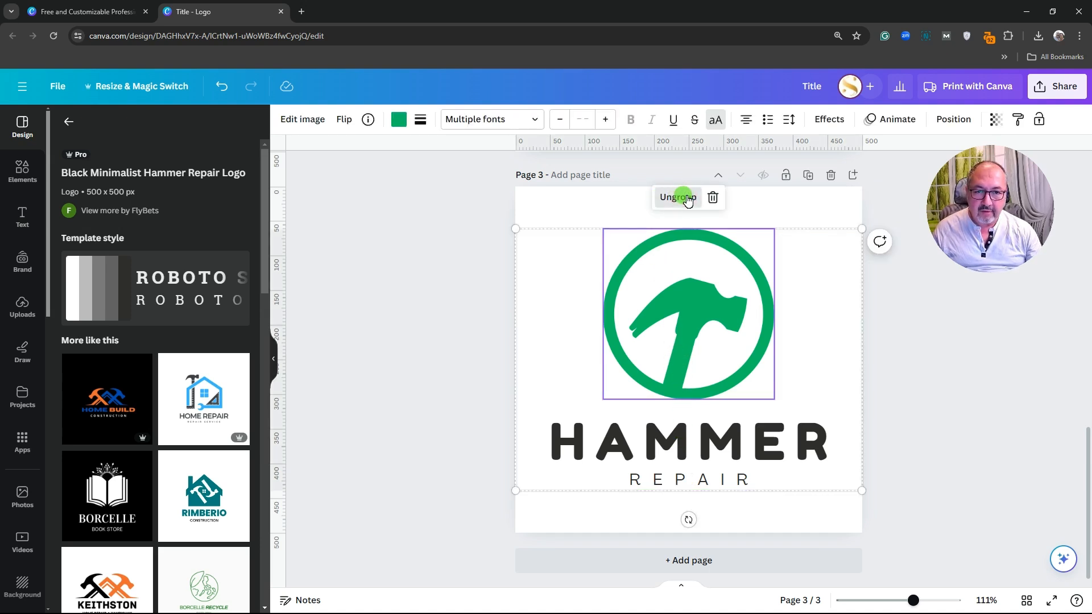
left_click(780, 510)
Delete the REPAIR tagline and select the HAMMER text
left_click(702, 484)
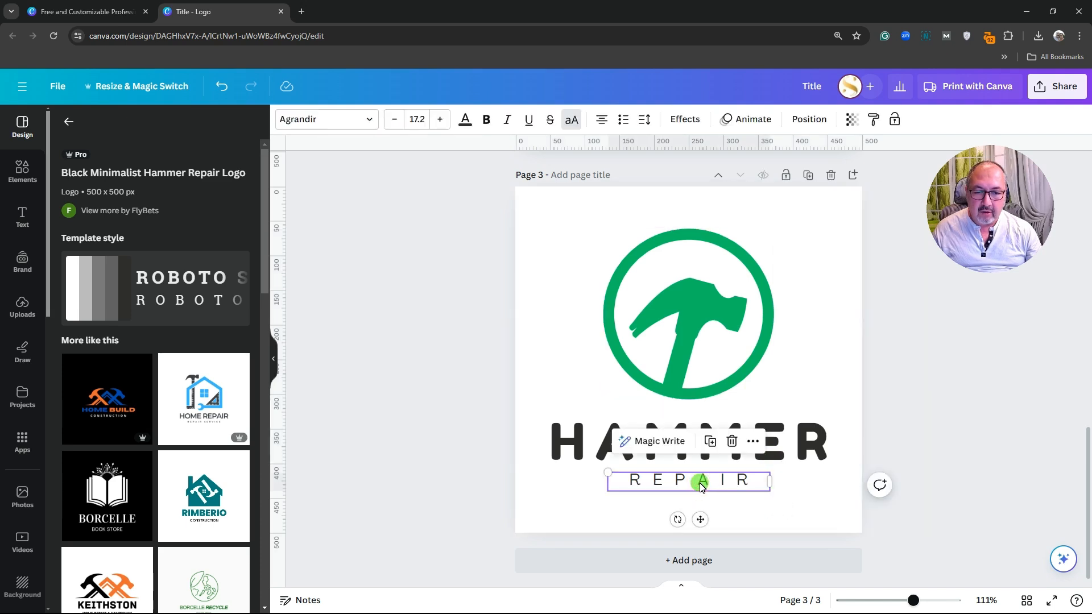
left_click(732, 441)
left_click(718, 447)
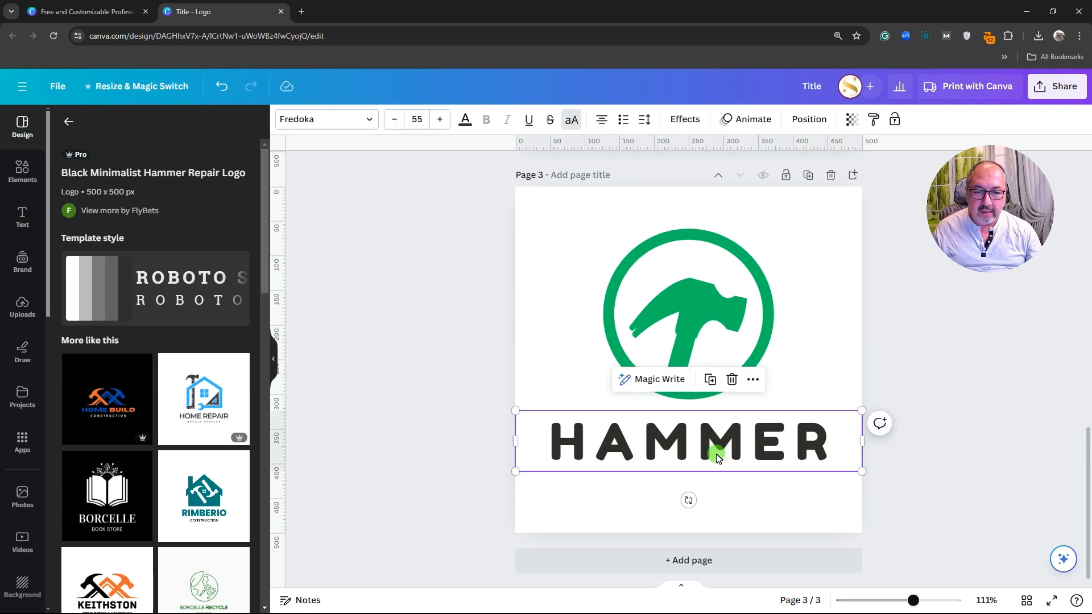
Delete HAMMER and enlarge the hammer icon to about 466 px square
left_click(731, 380)
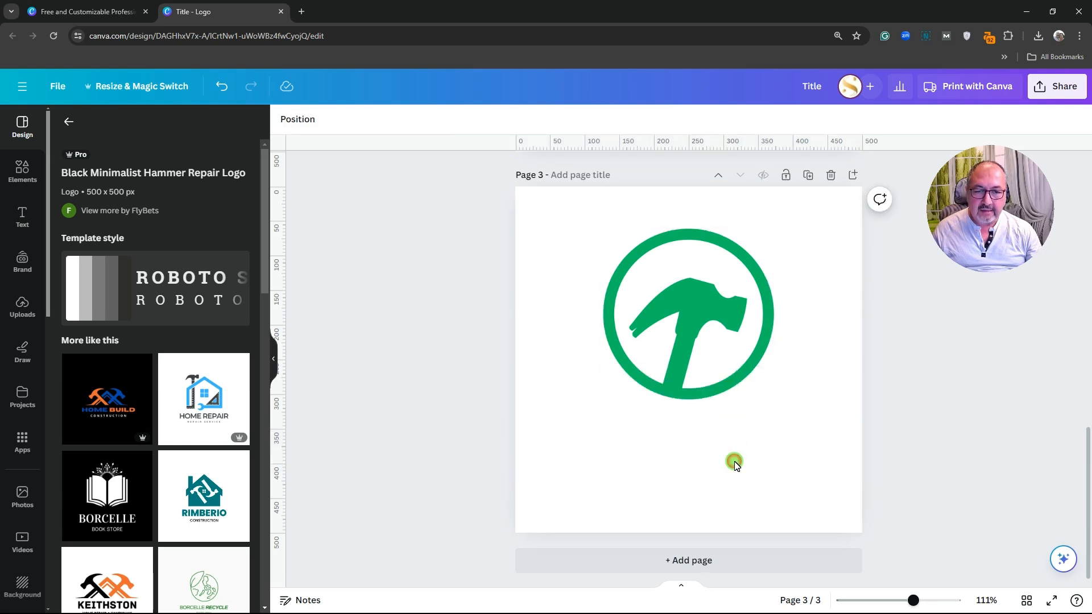
left_click(733, 459)
left_click(701, 374)
left_click(774, 400)
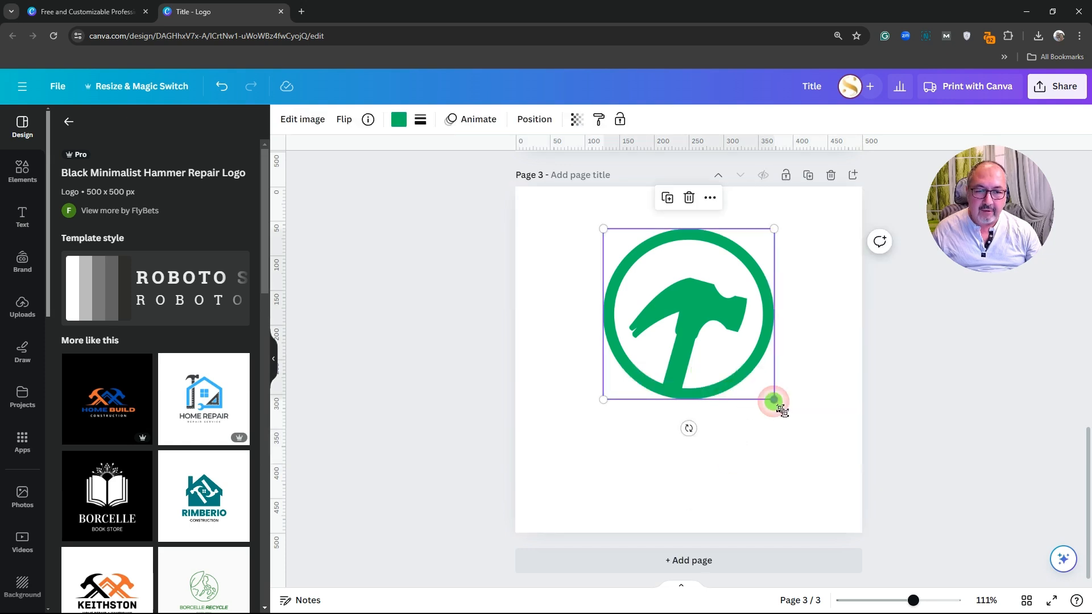
left_click_drag(774, 400, 850, 489)
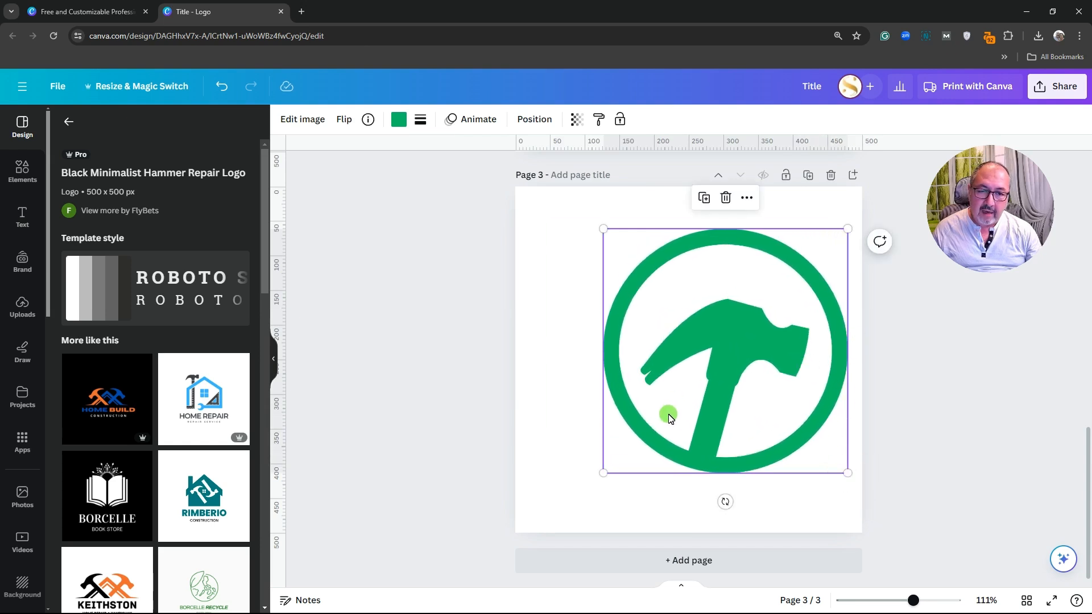
left_click_drag(601, 488, 550, 527)
left_click_drag(553, 229, 527, 209)
left_click_drag(711, 313, 723, 315)
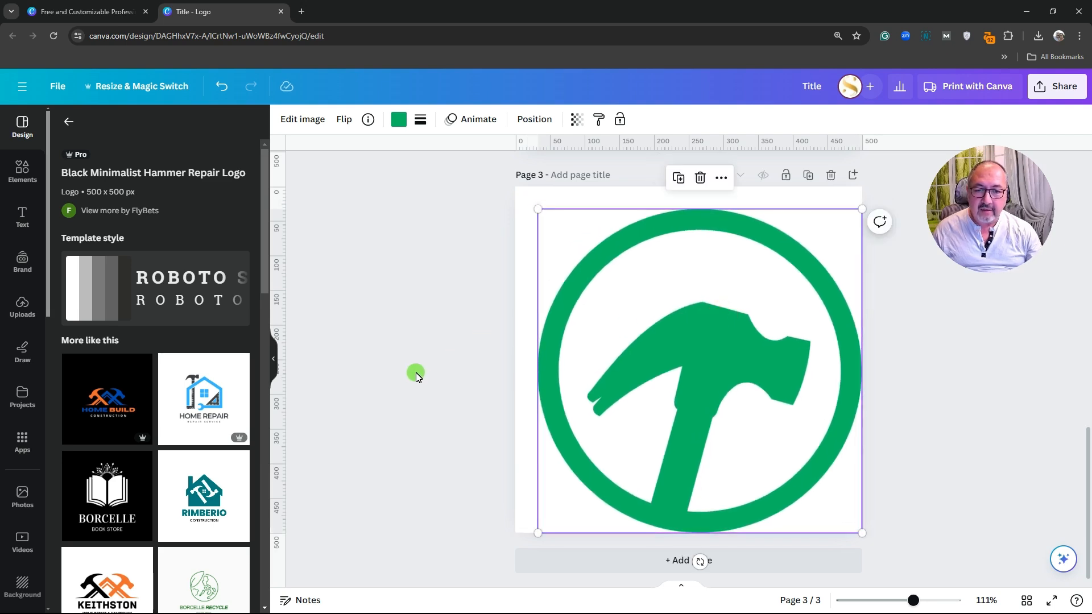
Align the icon to the page's middle and center, snapping it onto the centre guides
left_click(414, 373)
left_click(705, 336)
left_click(542, 120)
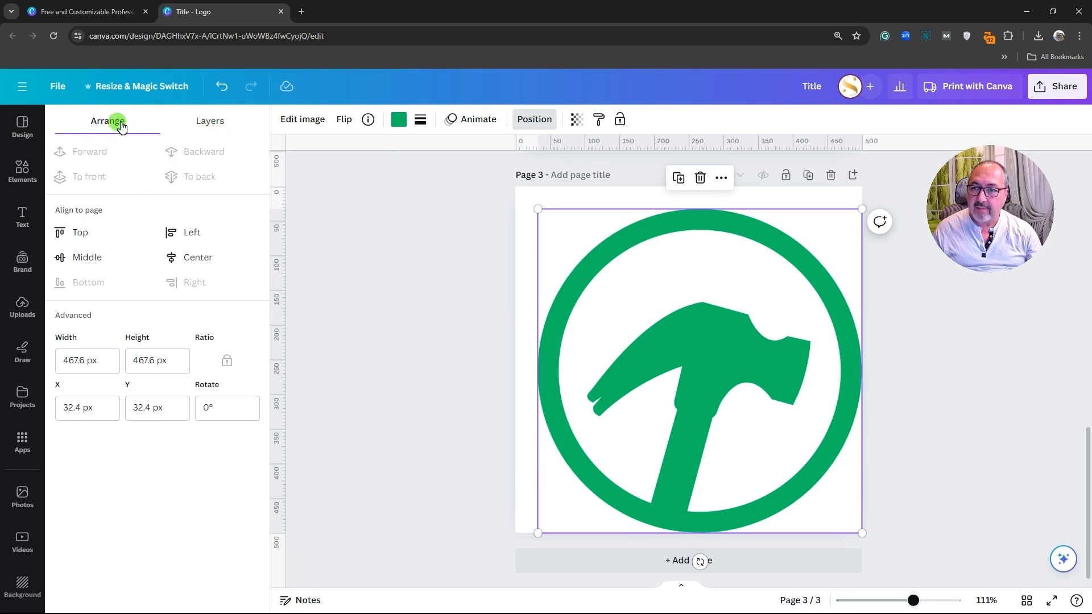
left_click(91, 257)
left_click(203, 259)
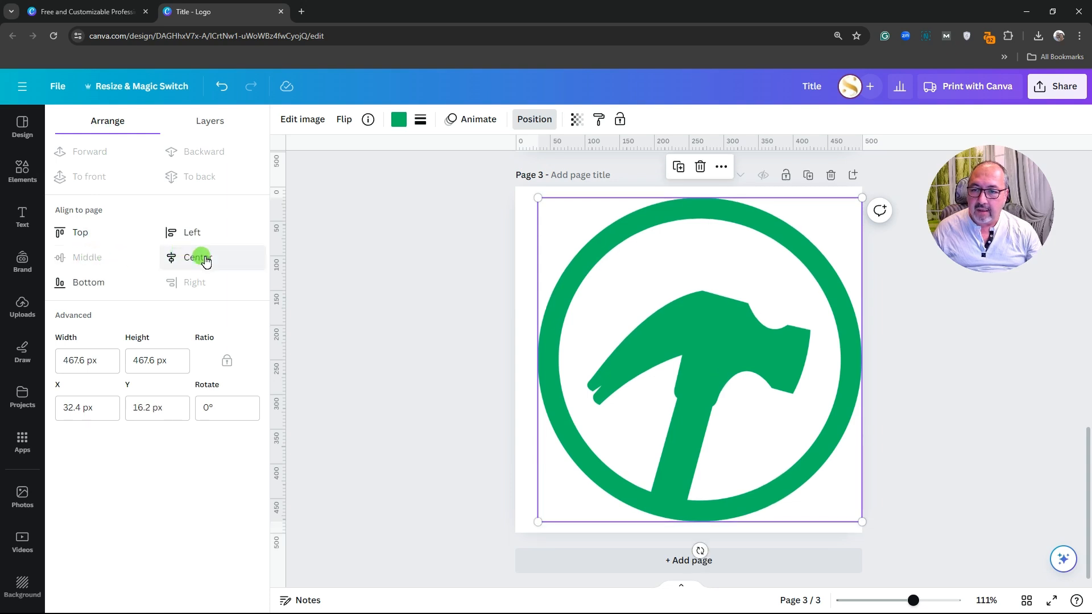
left_click(203, 258)
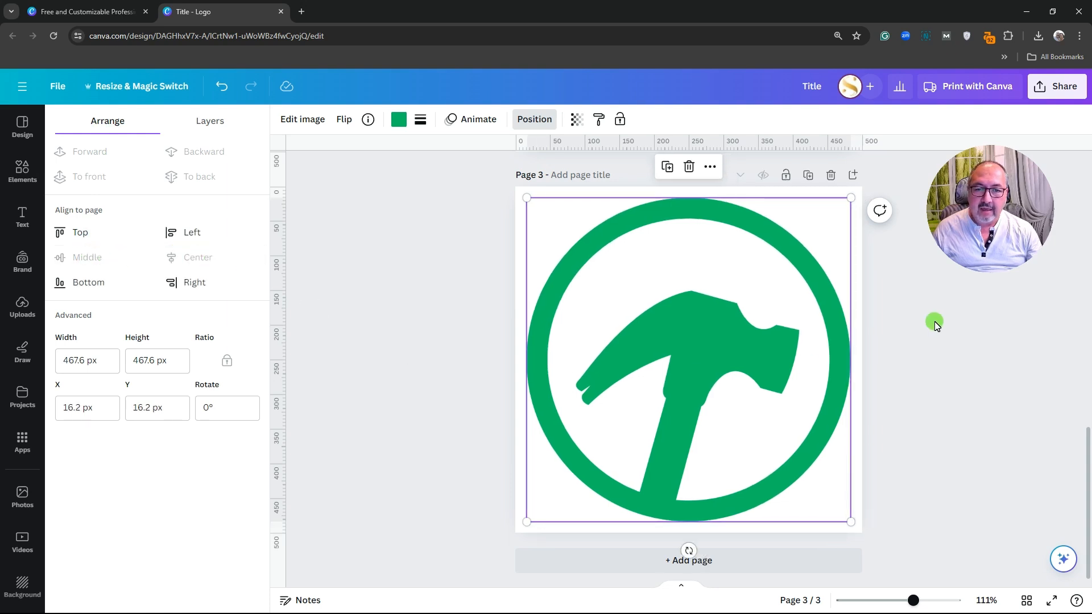
left_click(941, 365)
left_click_drag(702, 352, 706, 358)
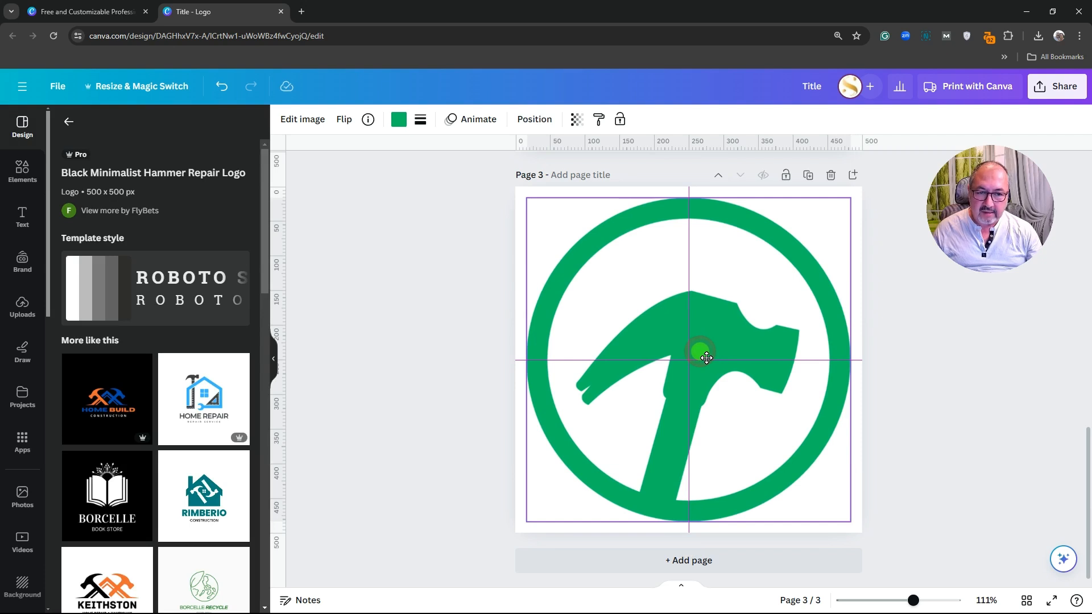
left_click_drag(706, 357, 707, 358)
left_click(921, 354)
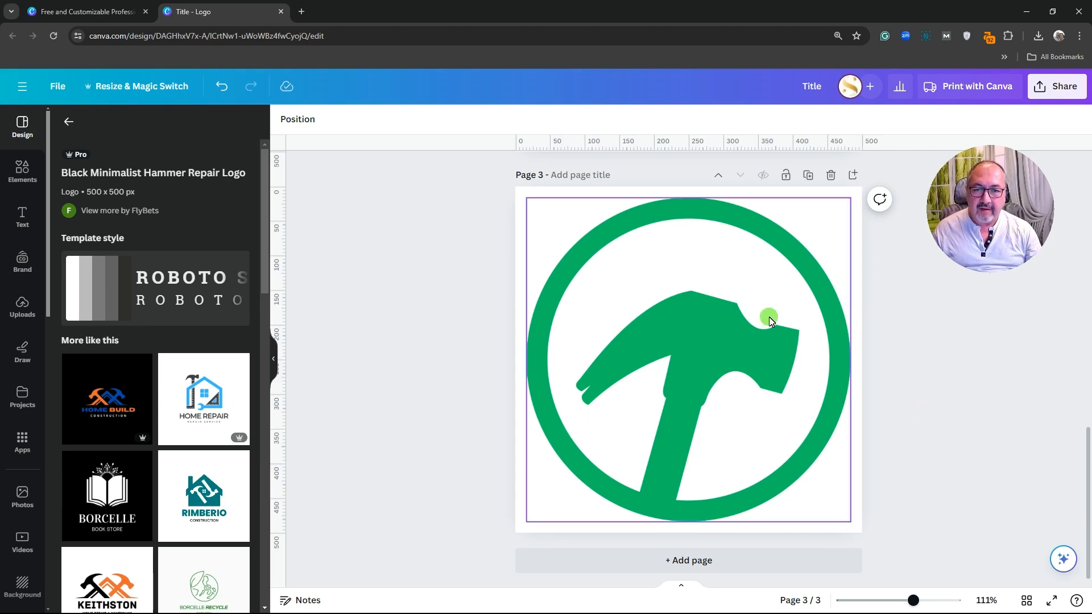
Scroll up to the font sheet on page 1, then back down to page 2's logo
scroll(924, 357, "up", 2)
scroll(924, 357, "up", 5)
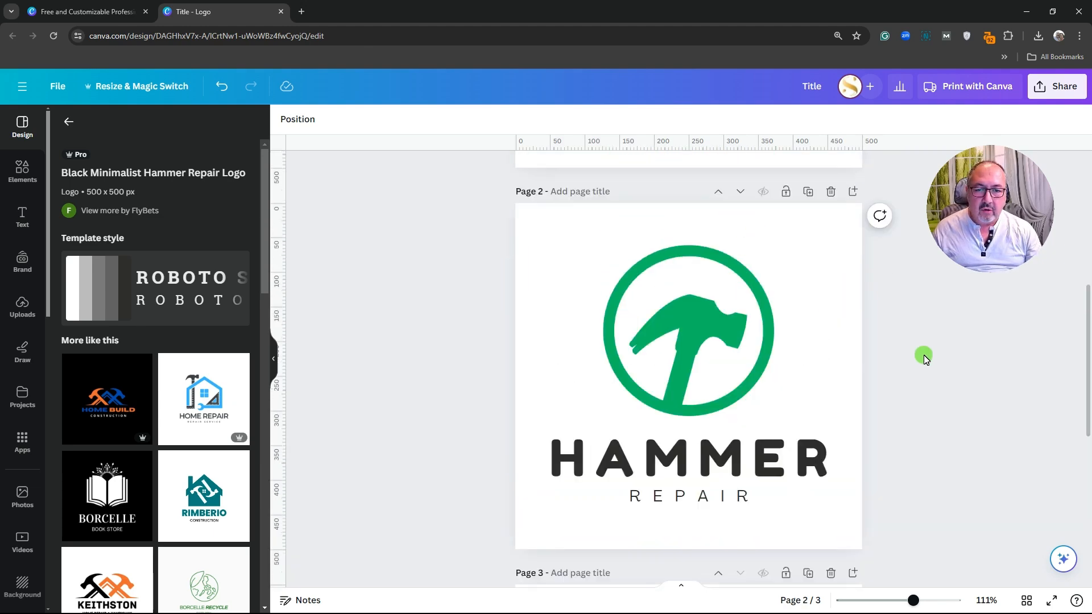
scroll(922, 370, "up", 4)
scroll(922, 376, "up", 3)
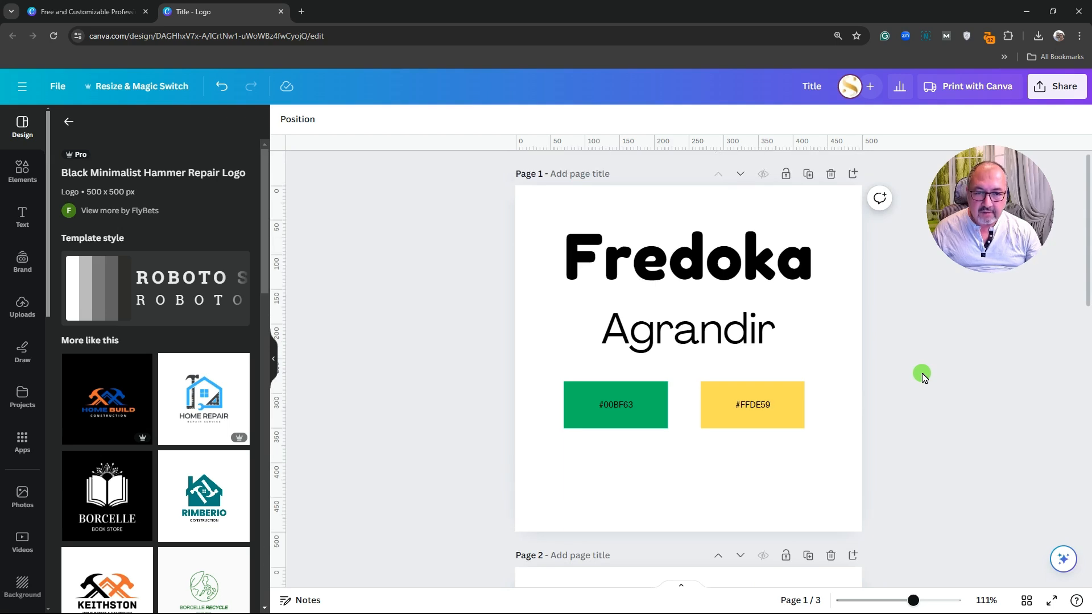
scroll(923, 376, "down", 10)
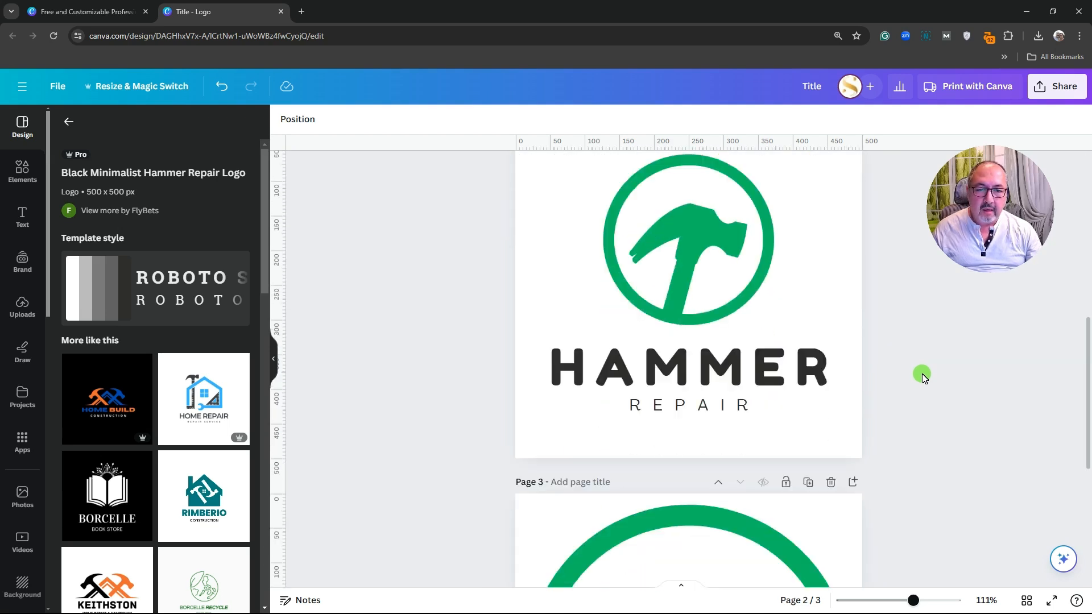
scroll(923, 376, "up", 1)
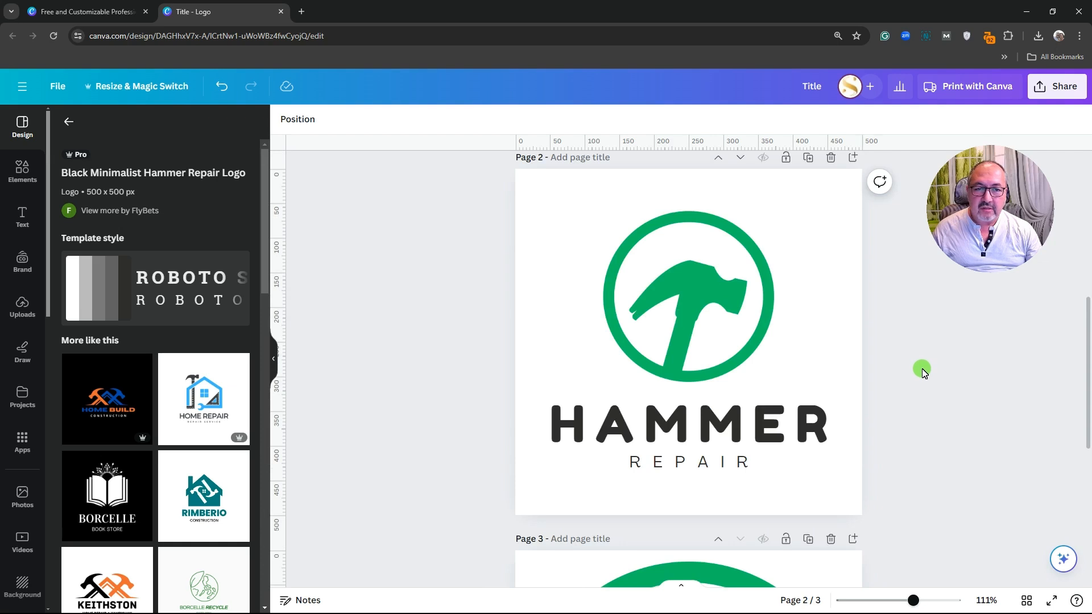
scroll(919, 370, "up", 1)
scroll(919, 370, "down", 1)
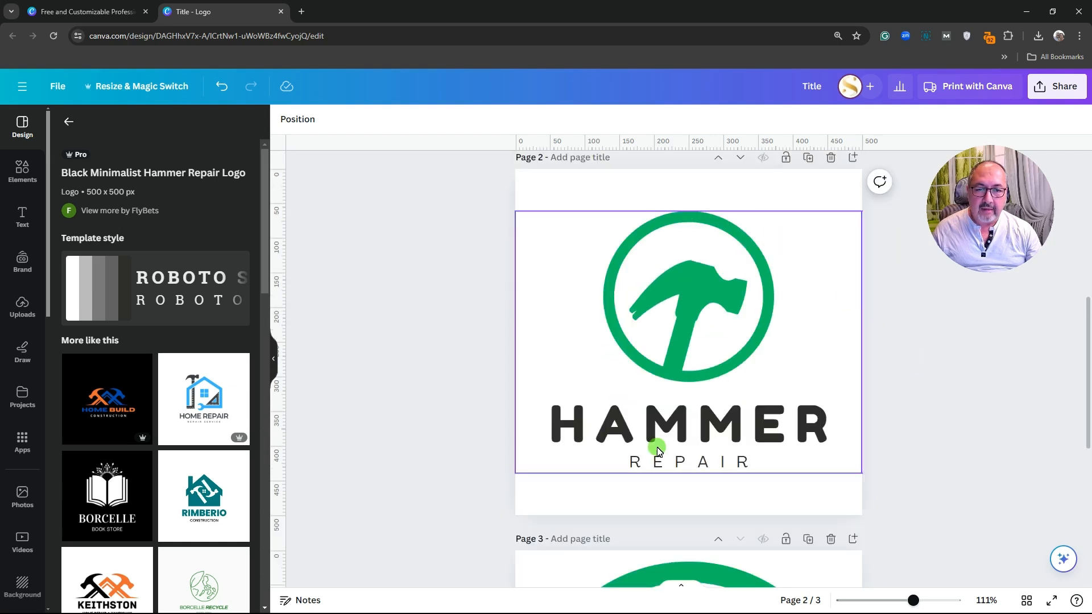
Duplicate the green logo page, ungroup the copy, and make the hammer icon white
left_click(810, 159)
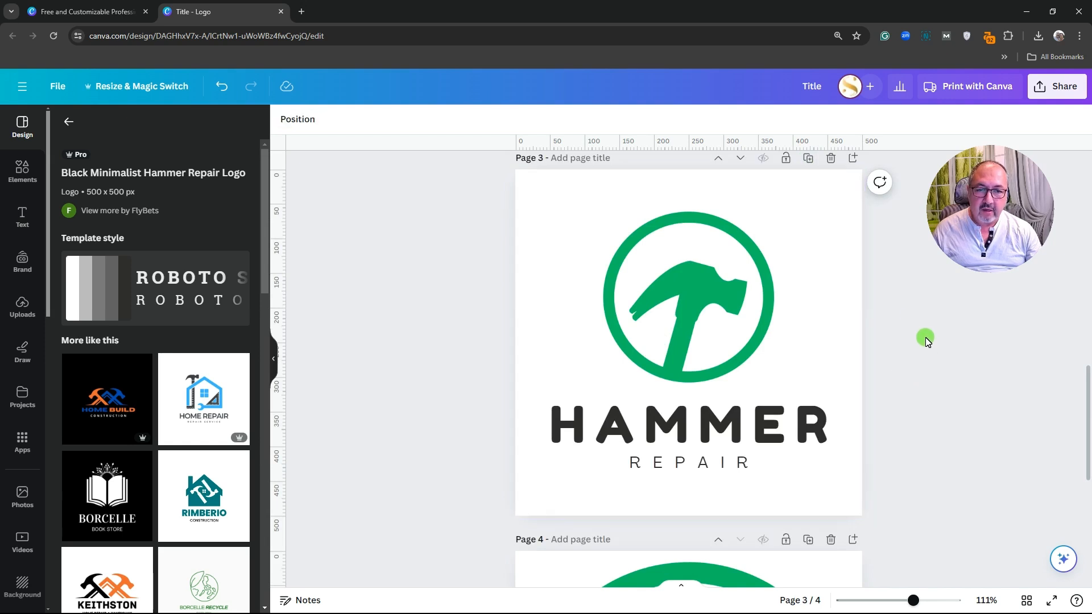
left_click(684, 290)
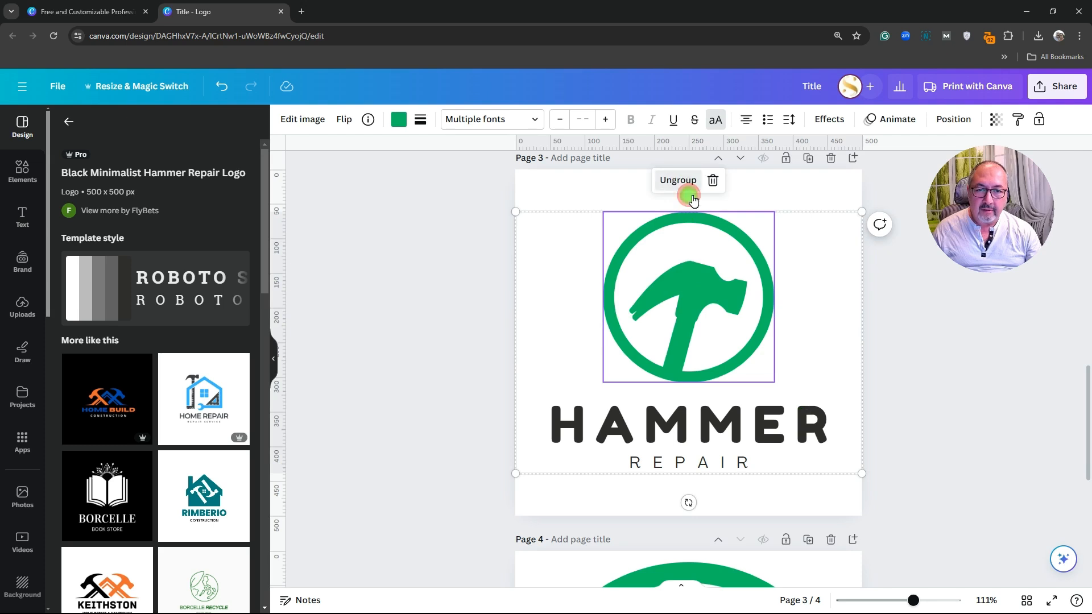
left_click(691, 195)
left_click(690, 300)
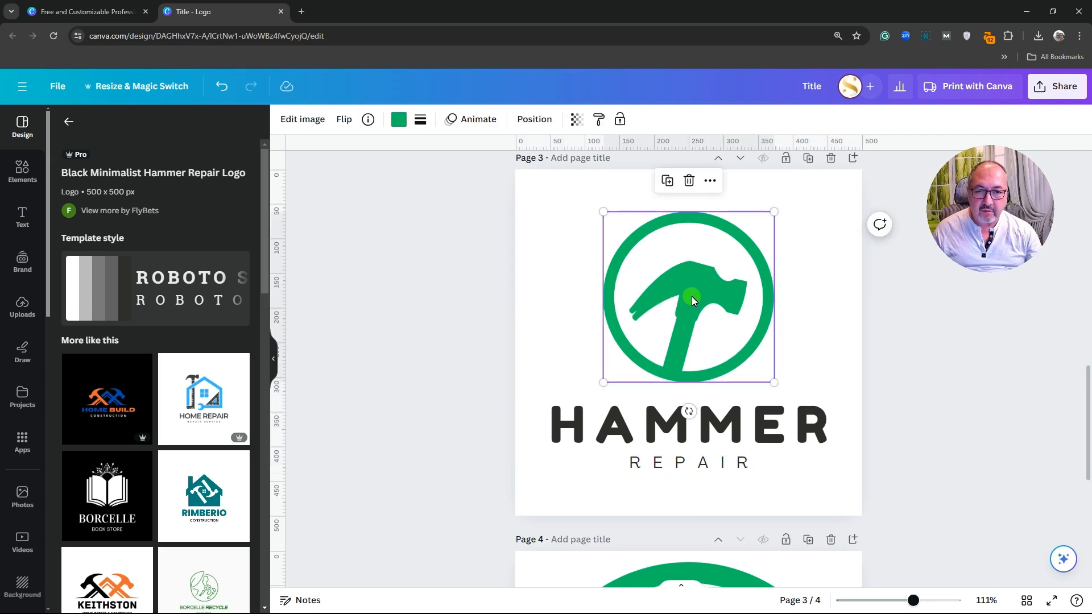
left_click(399, 119)
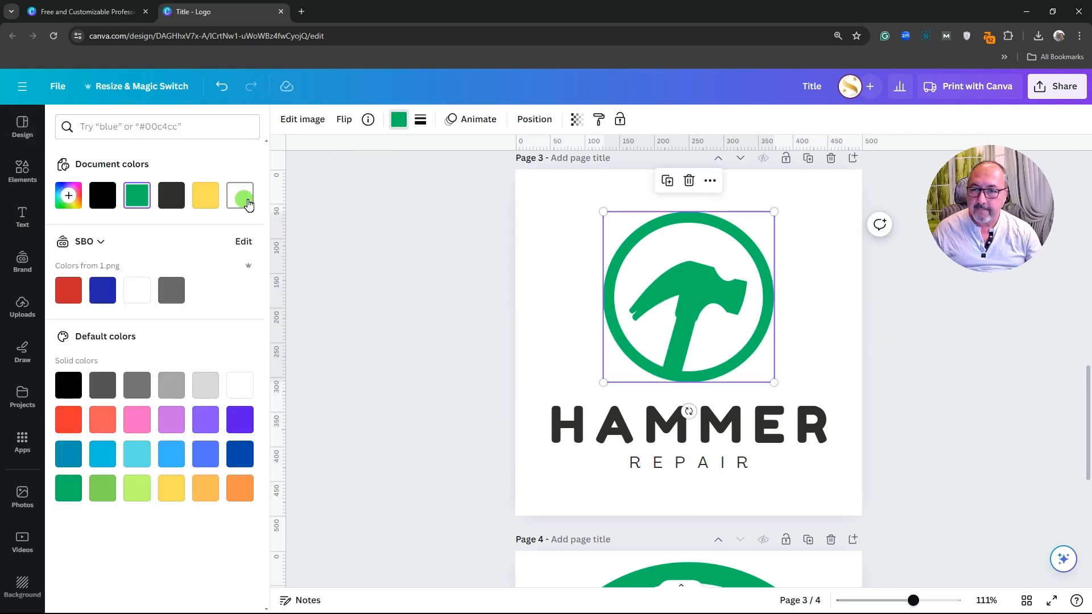
left_click(248, 202)
Make the HAMMER and REPAIR text white
left_click(585, 419)
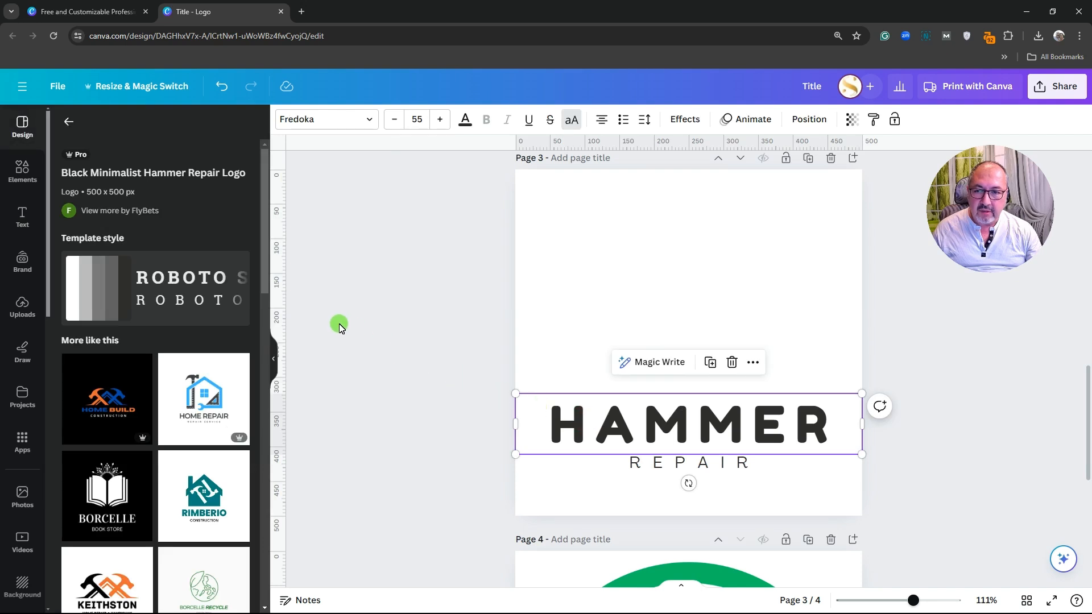
left_click(465, 124)
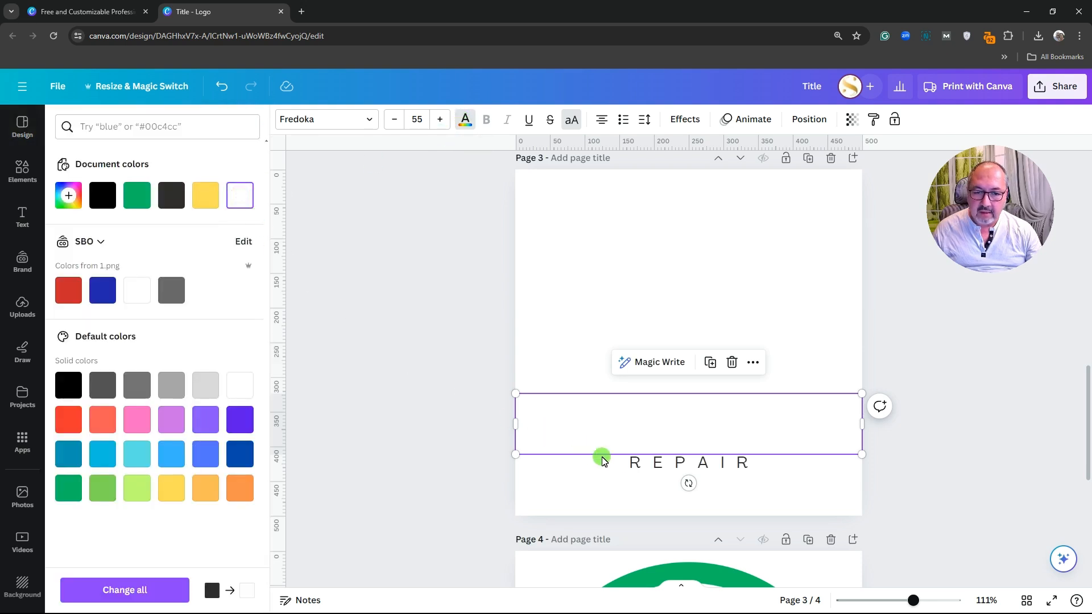
left_click(628, 463)
left_click(249, 203)
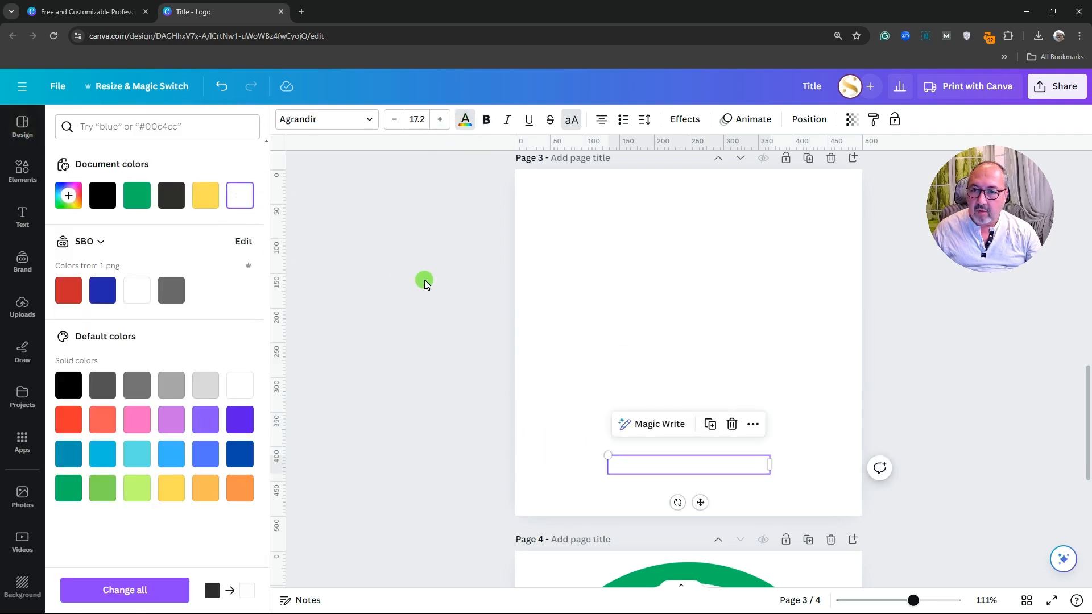
Fill the page background with green #00bf63
left_click(527, 252)
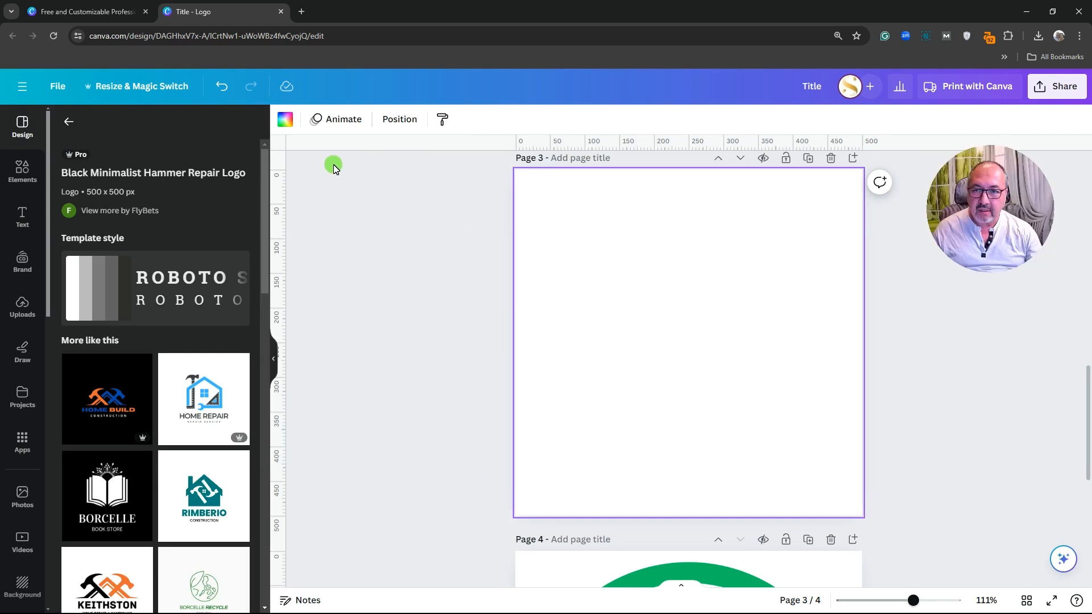
left_click(462, 226)
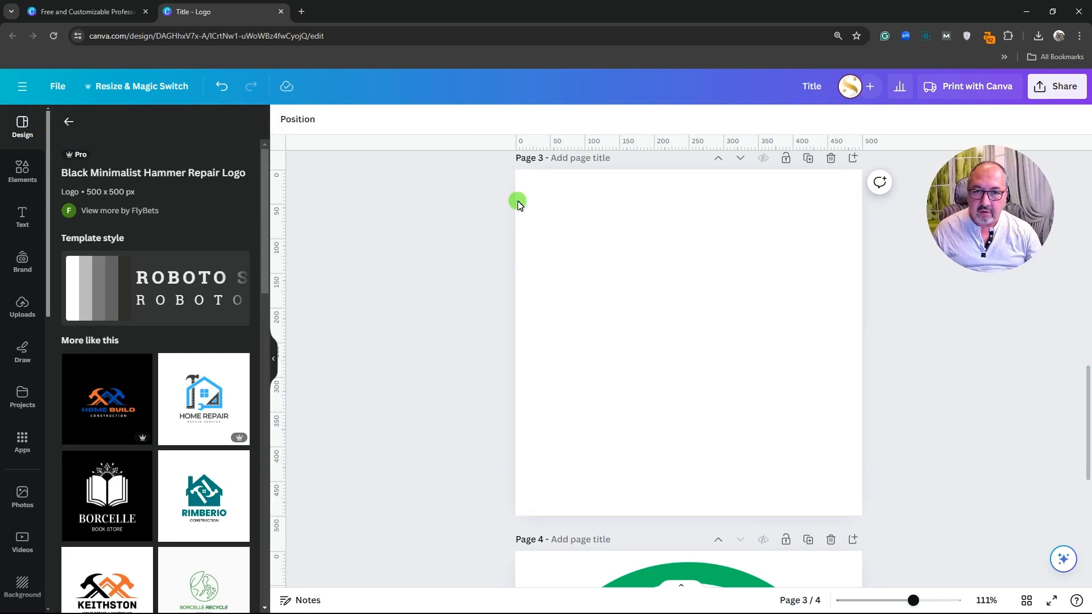
left_click(521, 197)
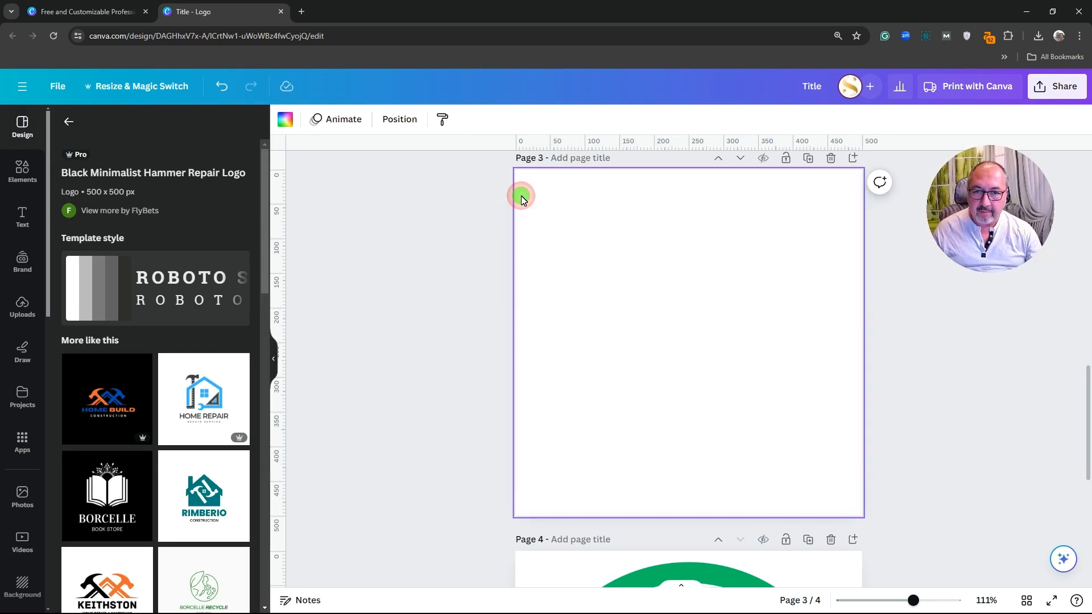
left_click(289, 126)
left_click(138, 195)
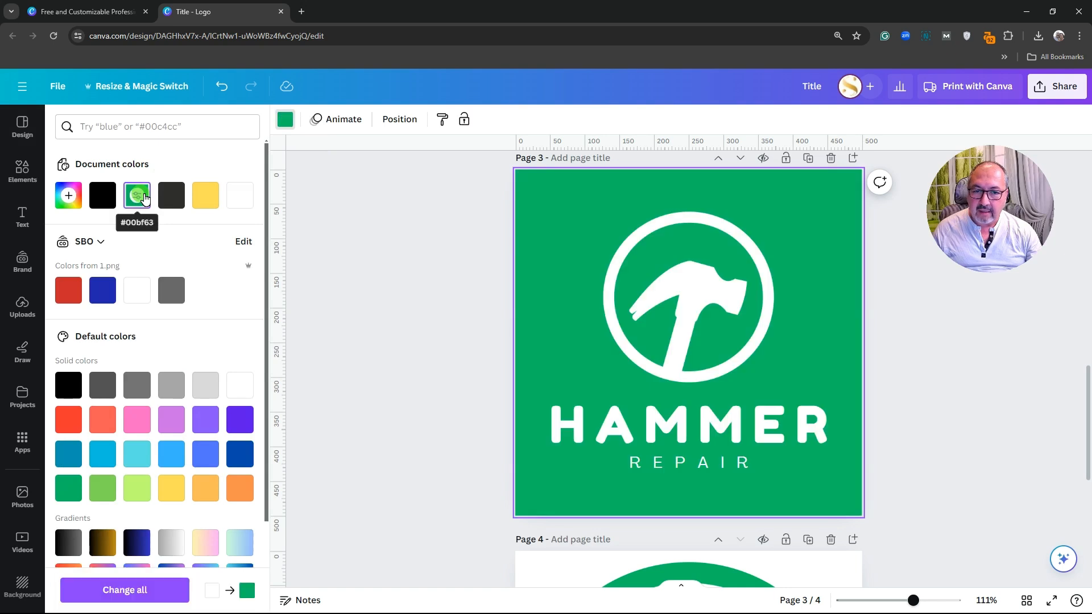
left_click(451, 309)
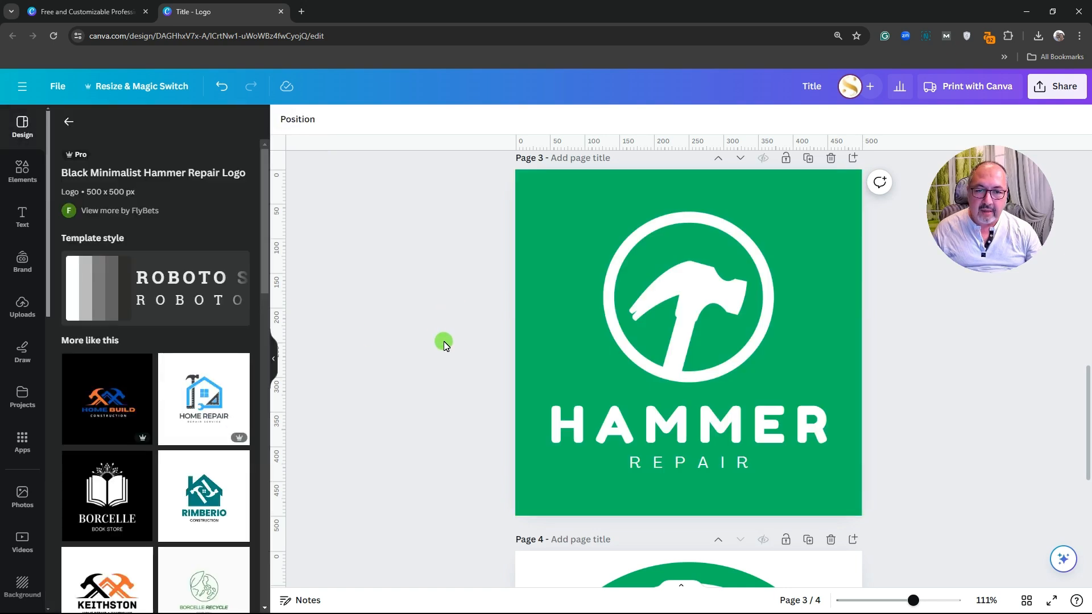
Scroll through pages 3 and 4, then back up to the font sheet on page 1
scroll(445, 348, "up", 7)
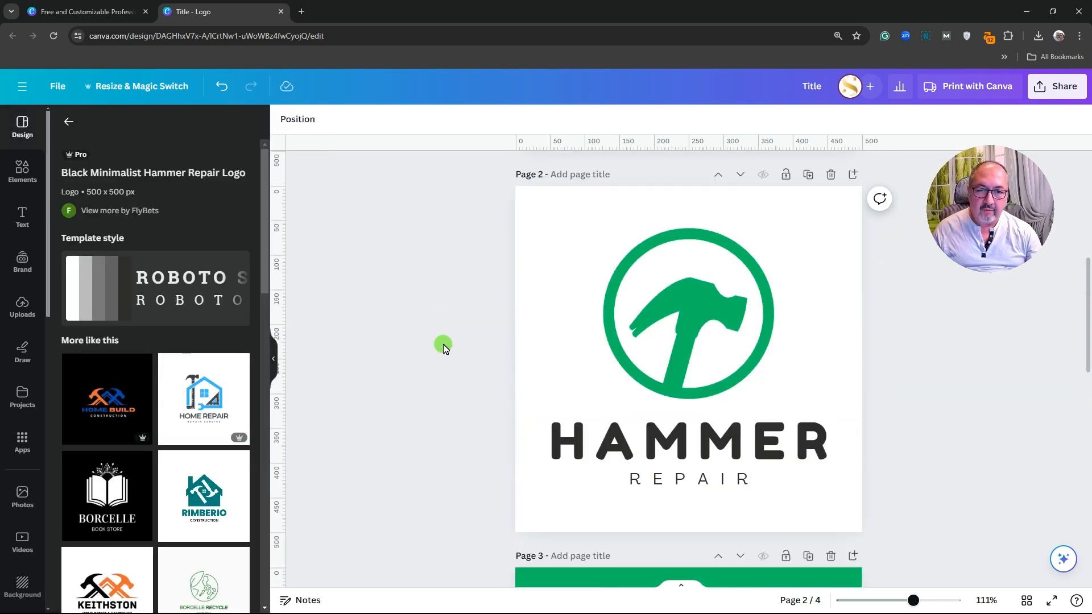
scroll(443, 349, "down", 8)
scroll(442, 352, "up", 1)
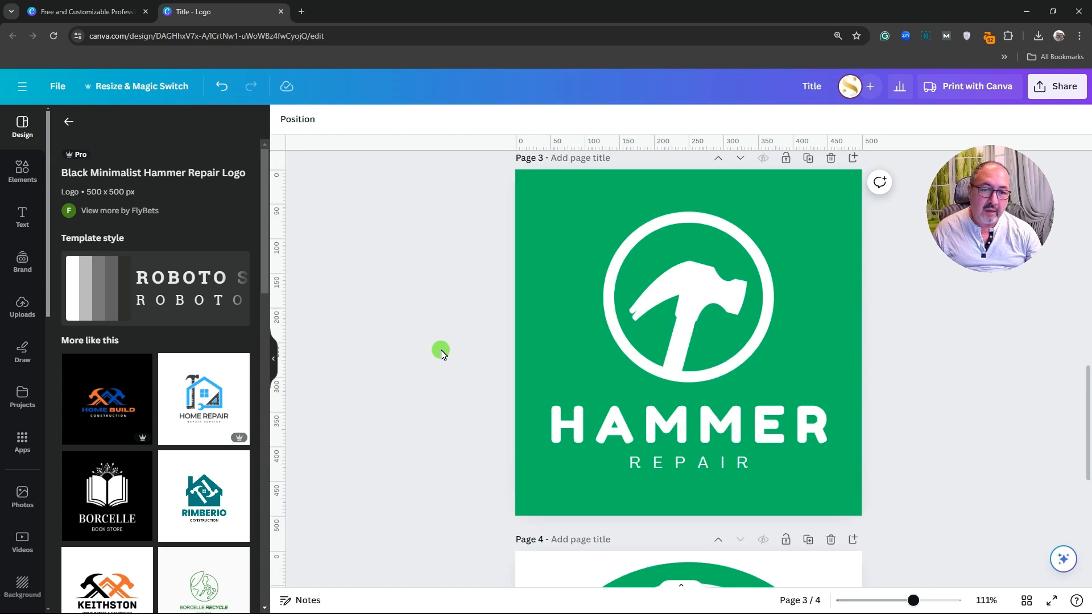
scroll(442, 354, "down", 4)
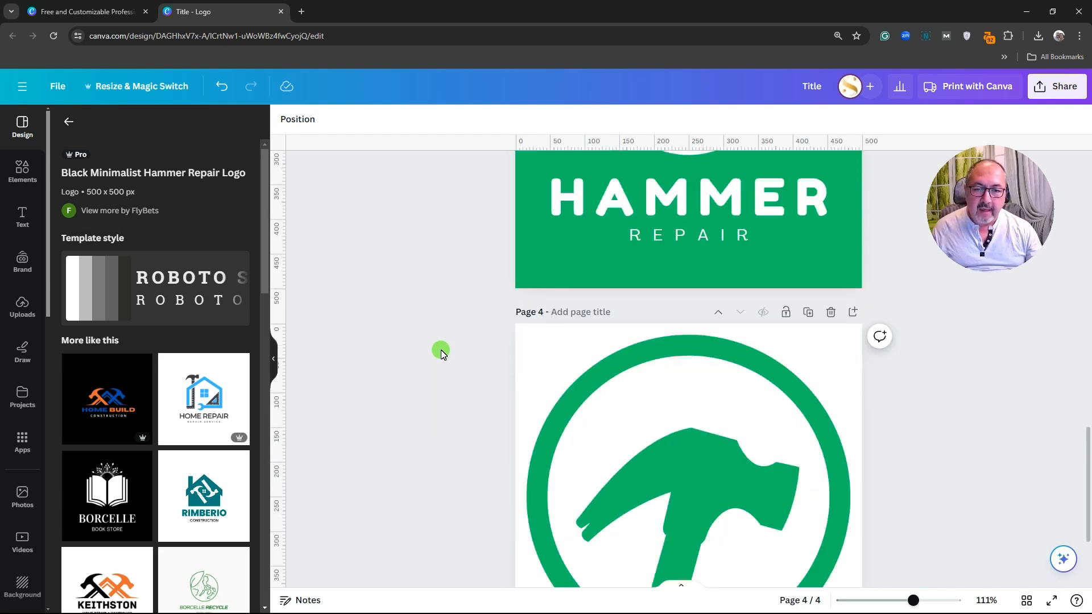
scroll(442, 357, "down", 3)
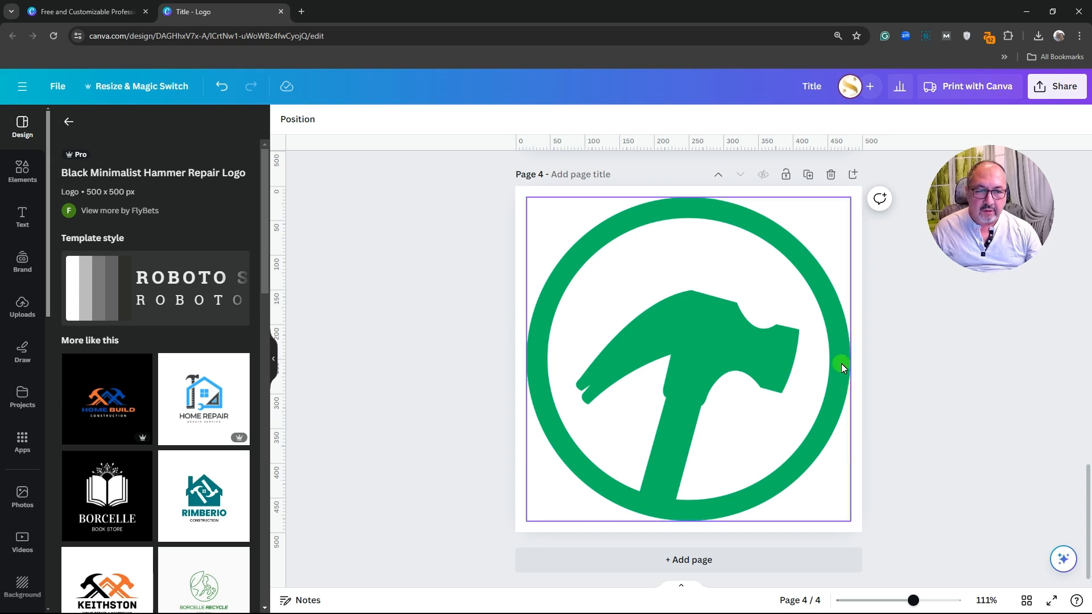
scroll(913, 361, "up", 15)
scroll(914, 364, "up", 3)
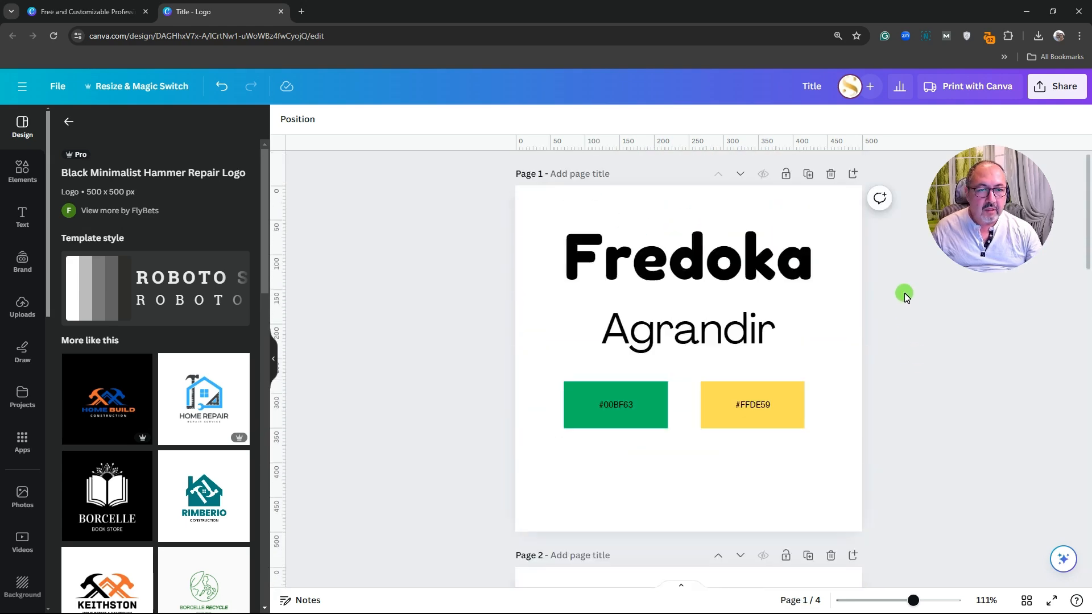
Open the Download settings and look over the available file types
left_click(1063, 88)
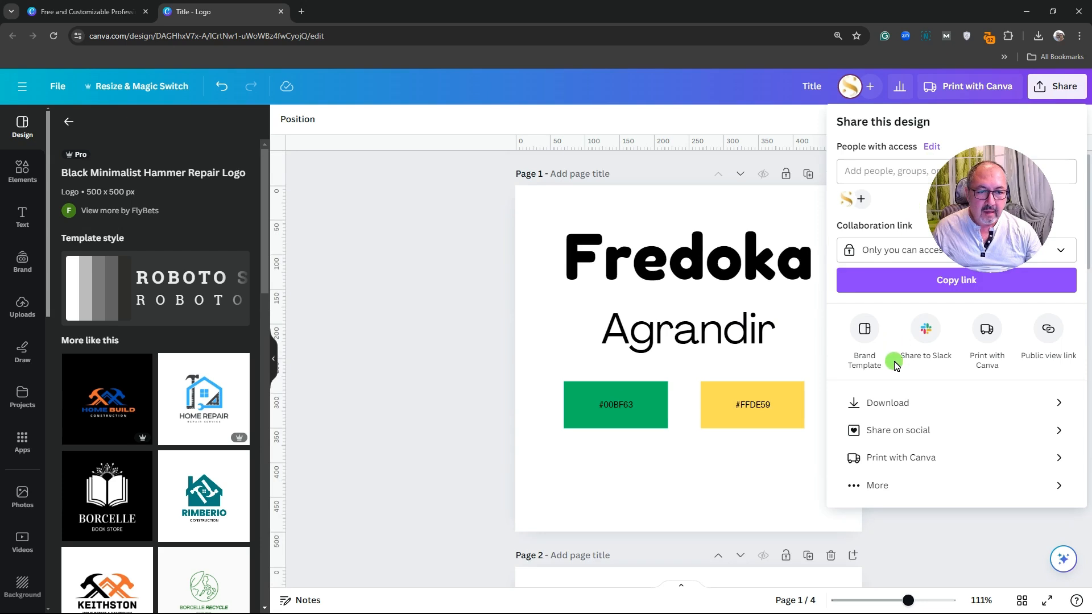
left_click(880, 402)
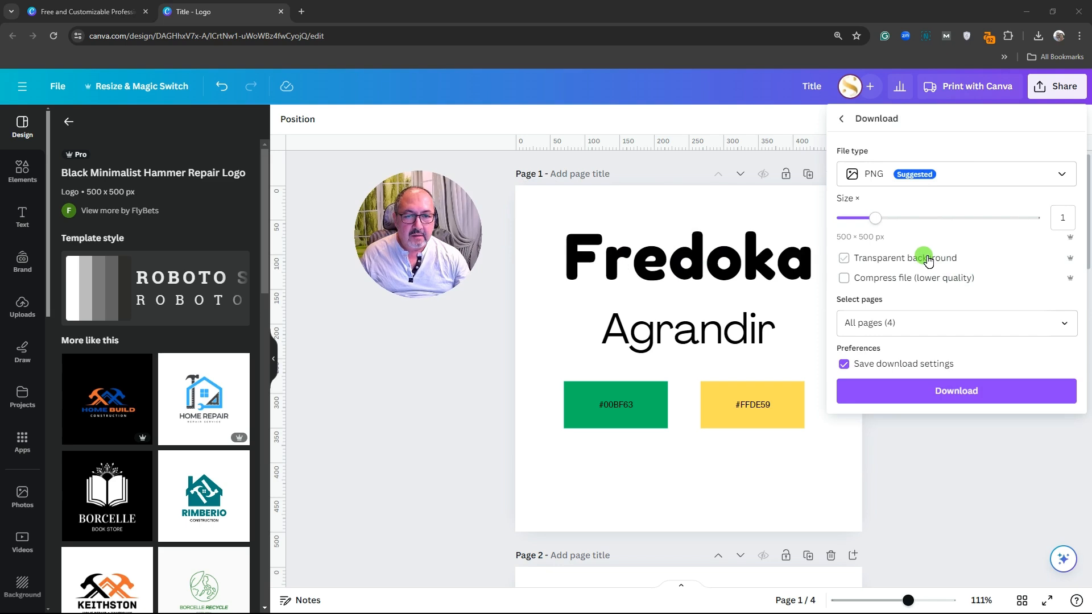
left_click(872, 176)
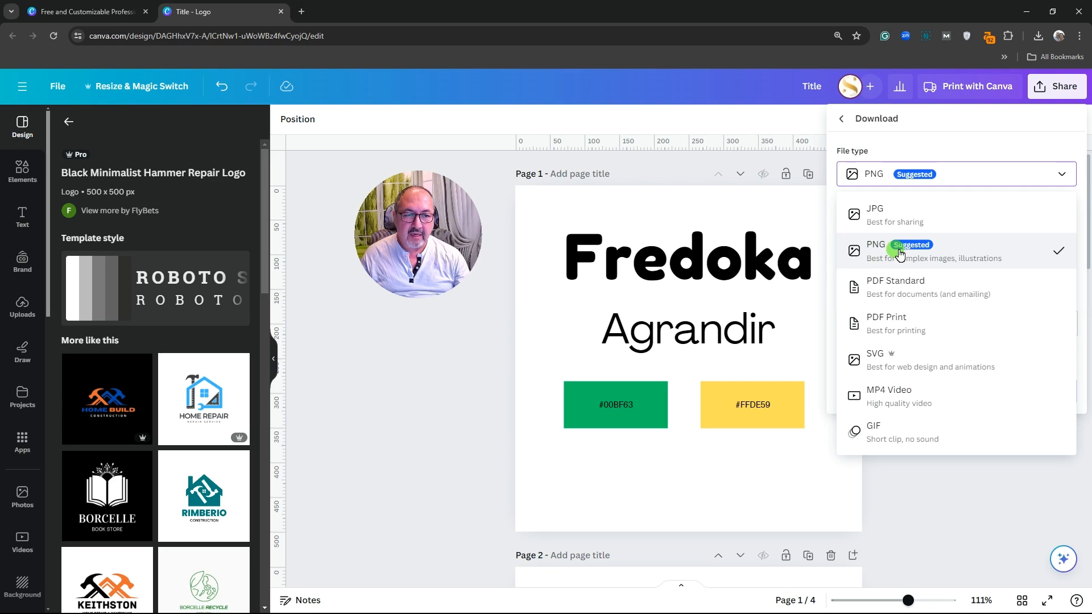
left_click(939, 510)
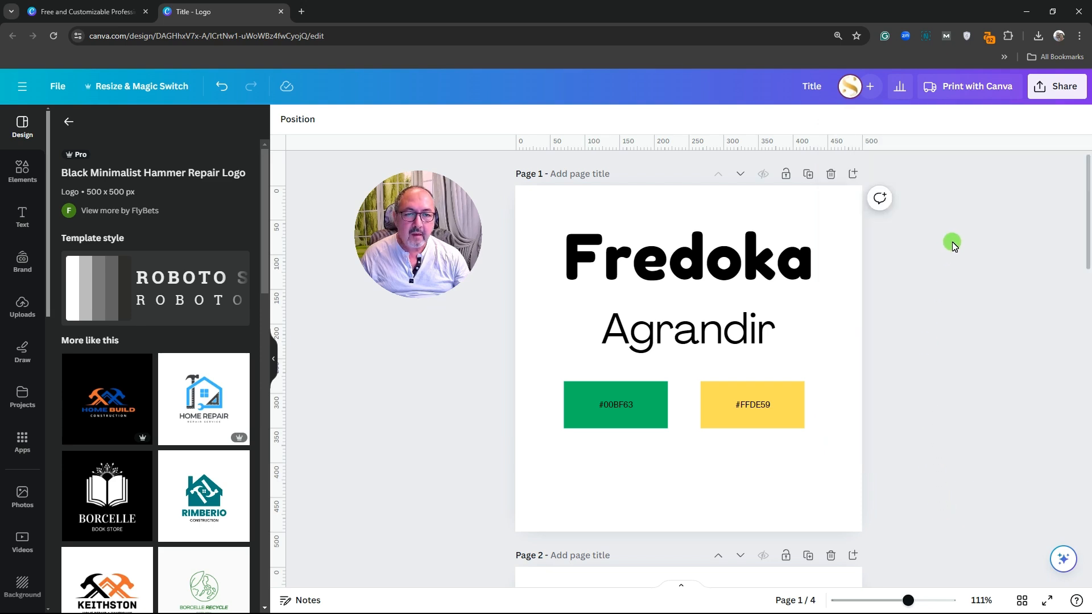
Download all four pages as PNG with a transparent background
left_click(1045, 93)
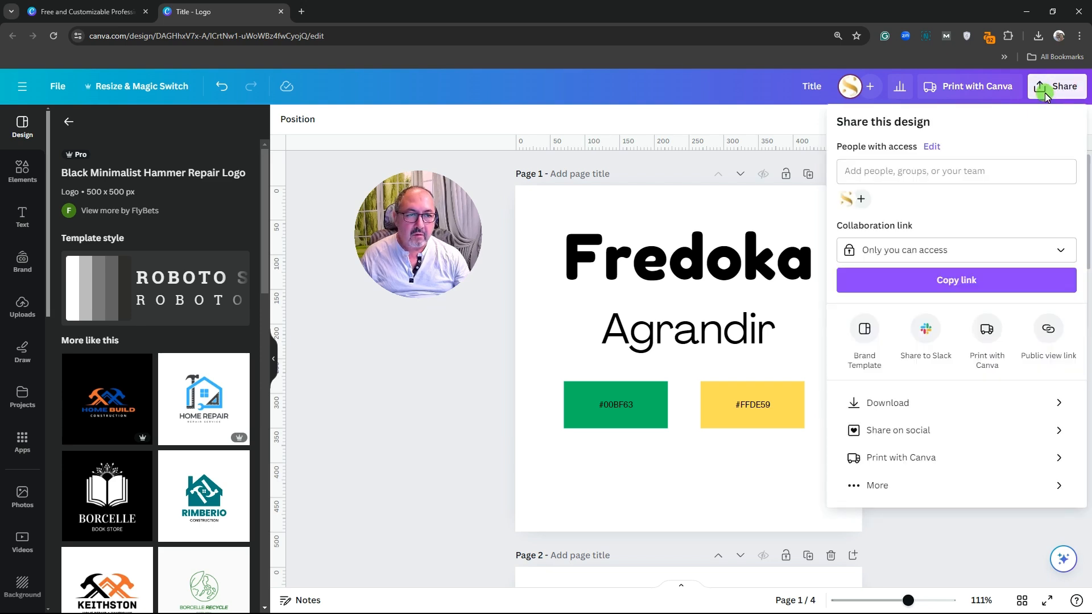
left_click(879, 404)
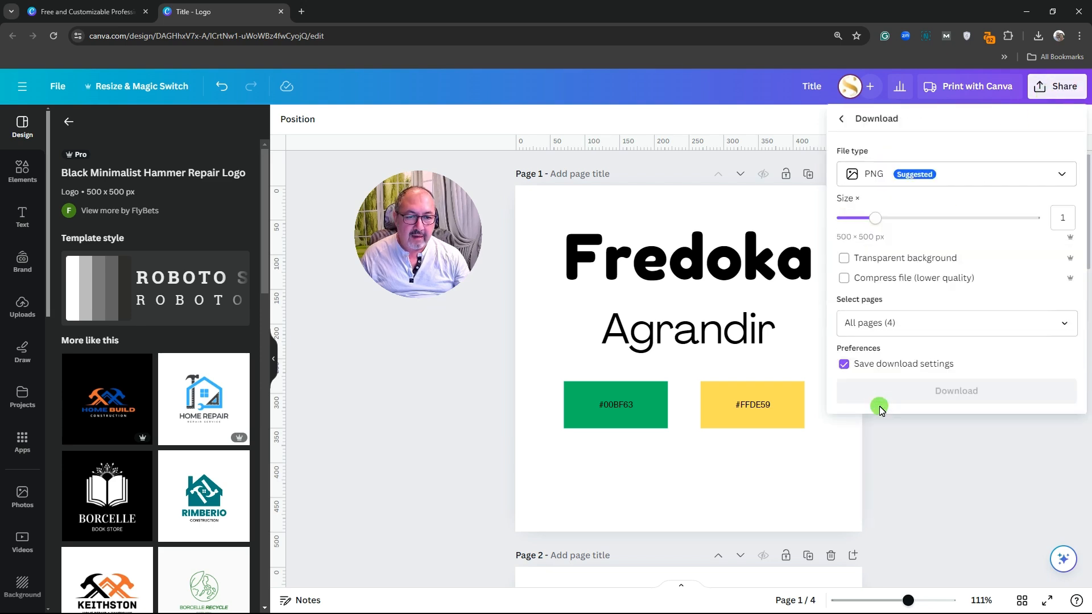
left_click(876, 174)
left_click(877, 174)
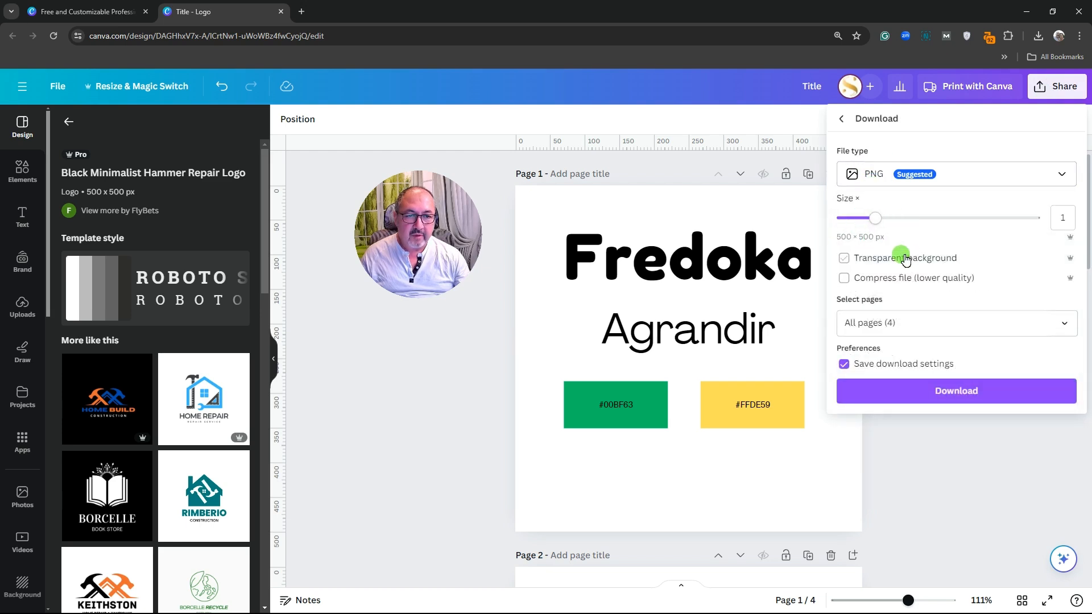
left_click(845, 262)
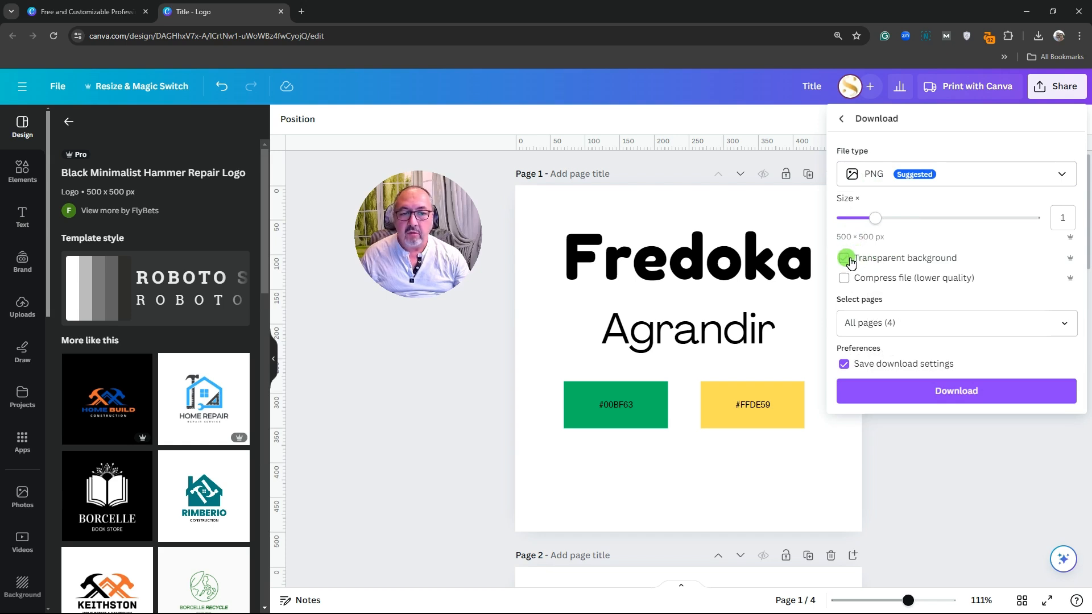
left_click(848, 259)
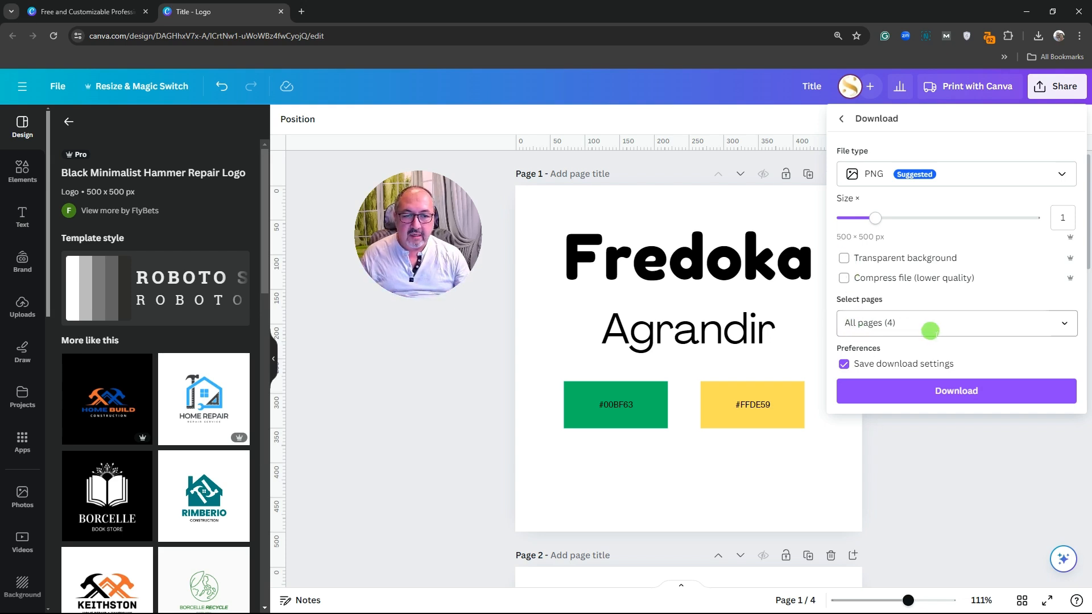
left_click(961, 392)
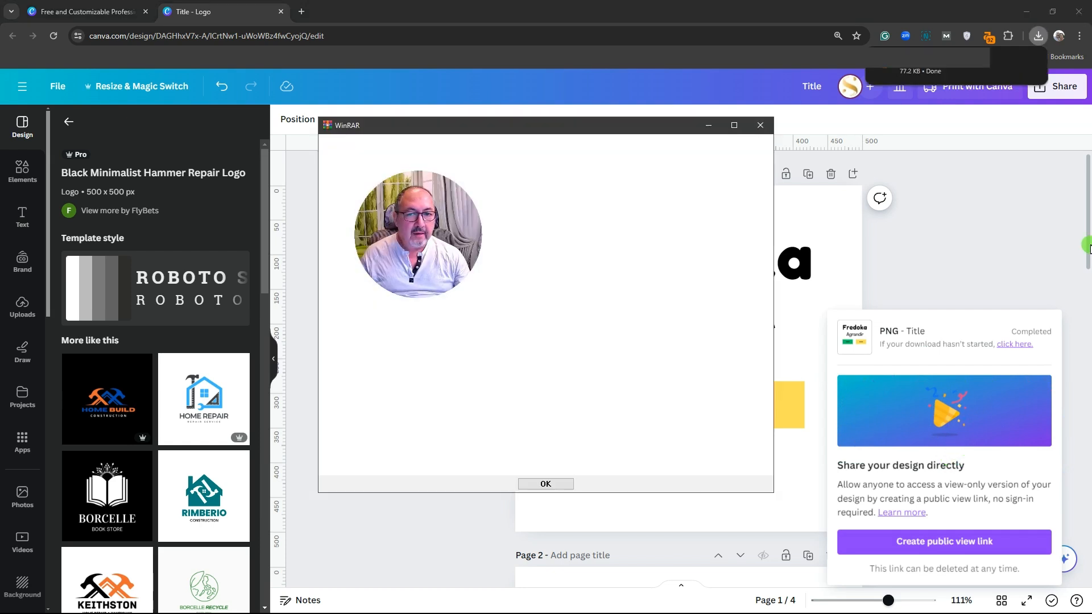
Extract the PNGs into a new Desktop folder named 'Logo design'
left_click(760, 124)
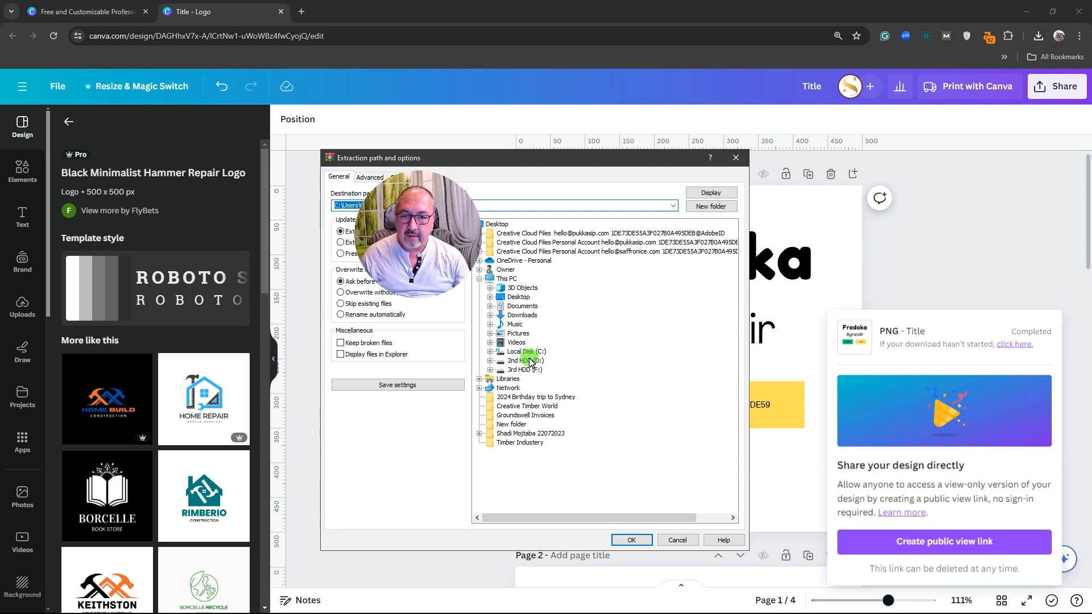
left_click(520, 296)
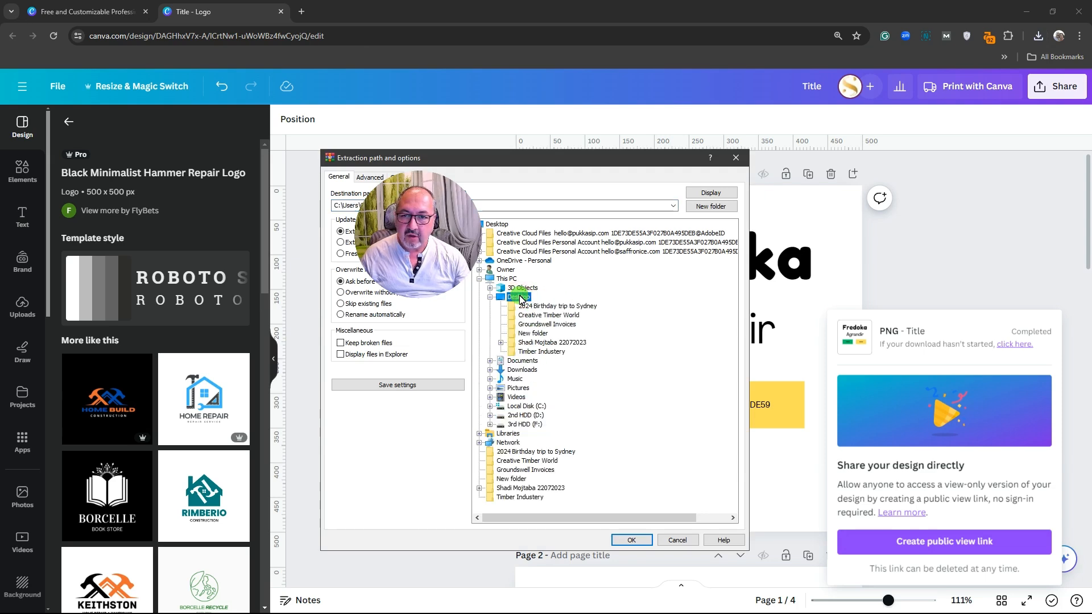
left_click(708, 207)
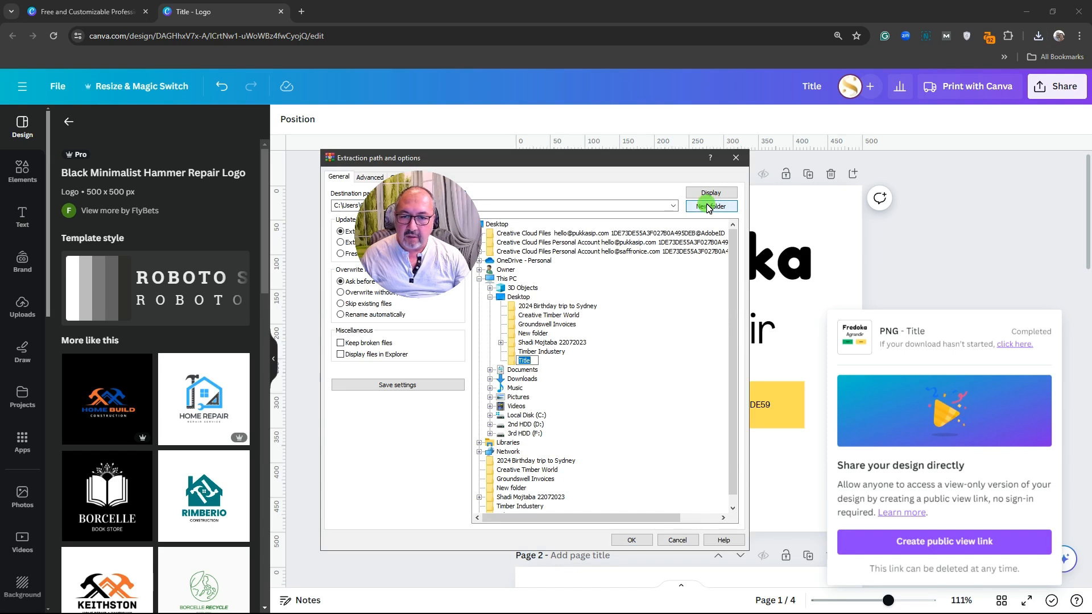
type("Logo de")
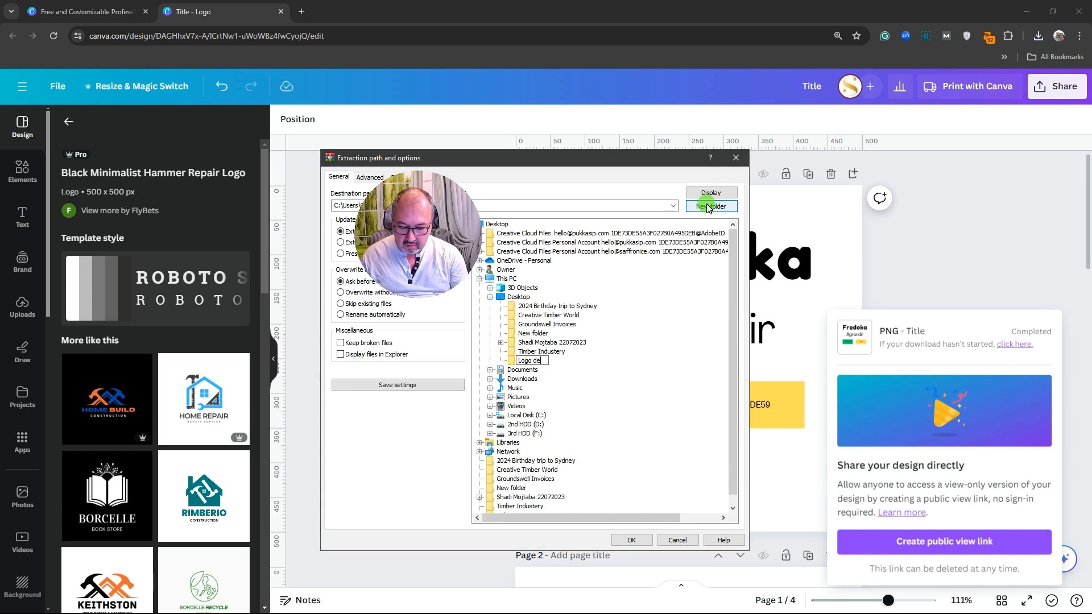
type("sign")
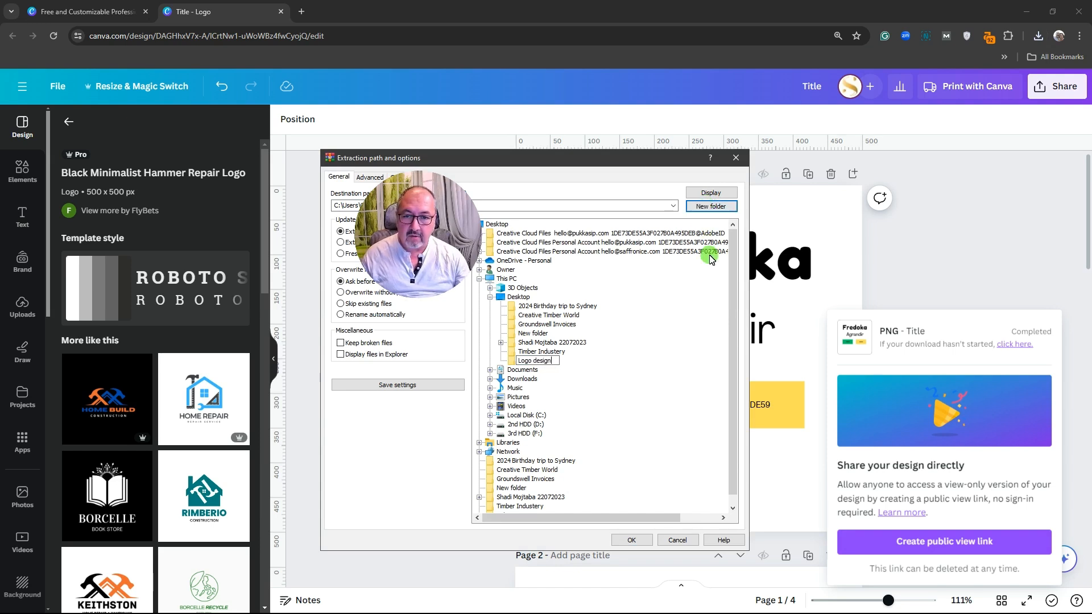
left_click(631, 540)
Preview image 4, the icon-only hammer logo, in the Logo design folder
left_click(641, 470)
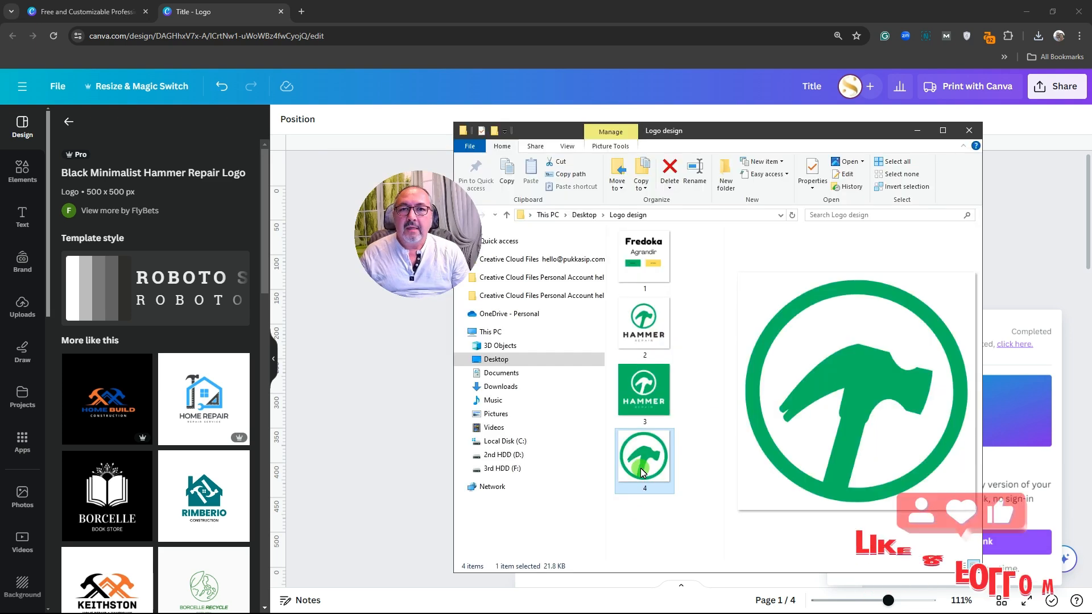